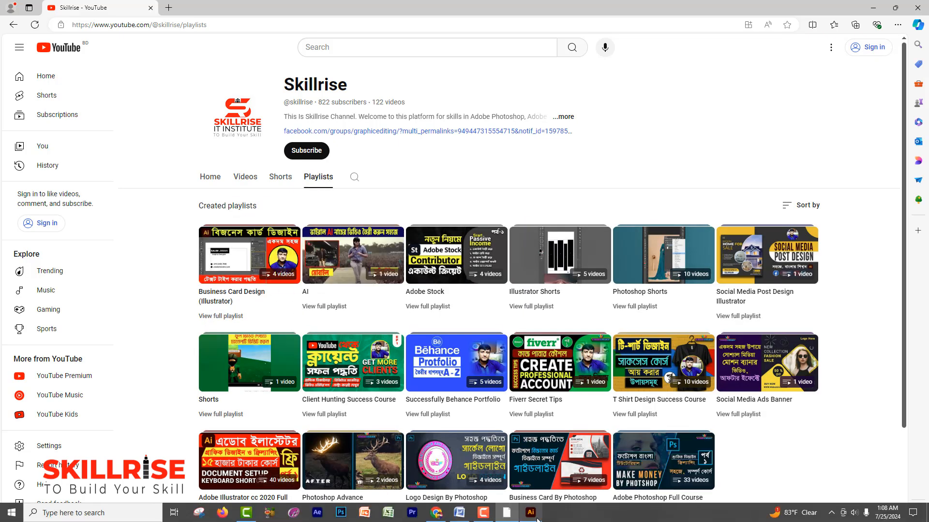
Step: Switch between Illustrator and the browser to examine the orange and black business card, the business card icon set and the channel's playlists
{"action": "left_click", "coordinate": [531, 513]}
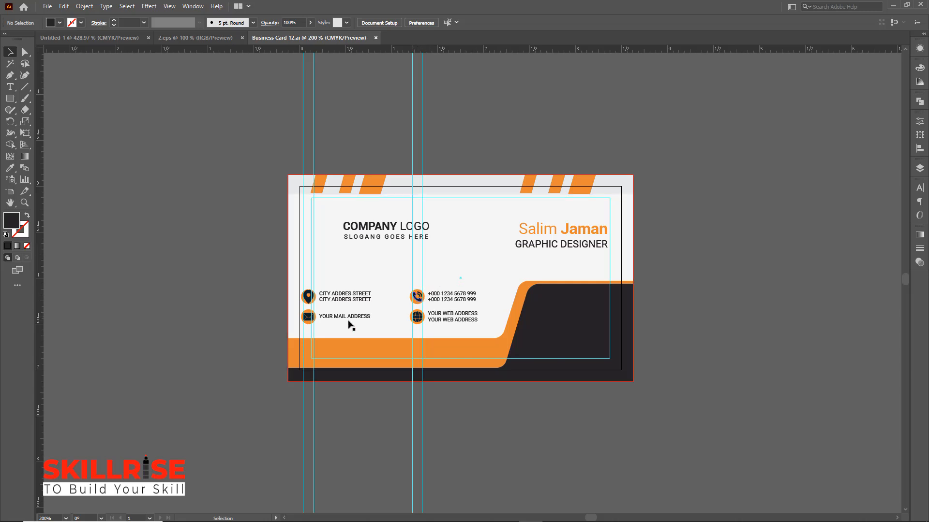
{"action": "left_click", "coordinate": [199, 35]}
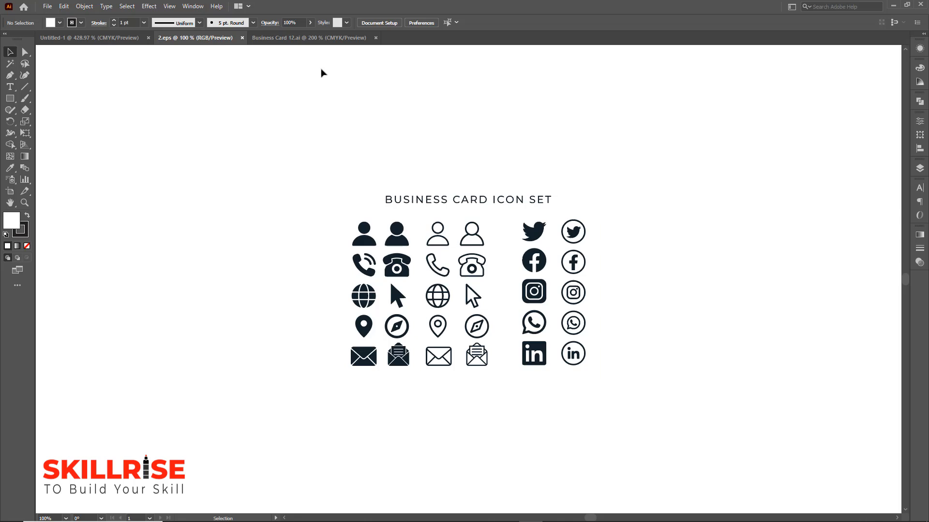
{"action": "left_click", "coordinate": [309, 38]}
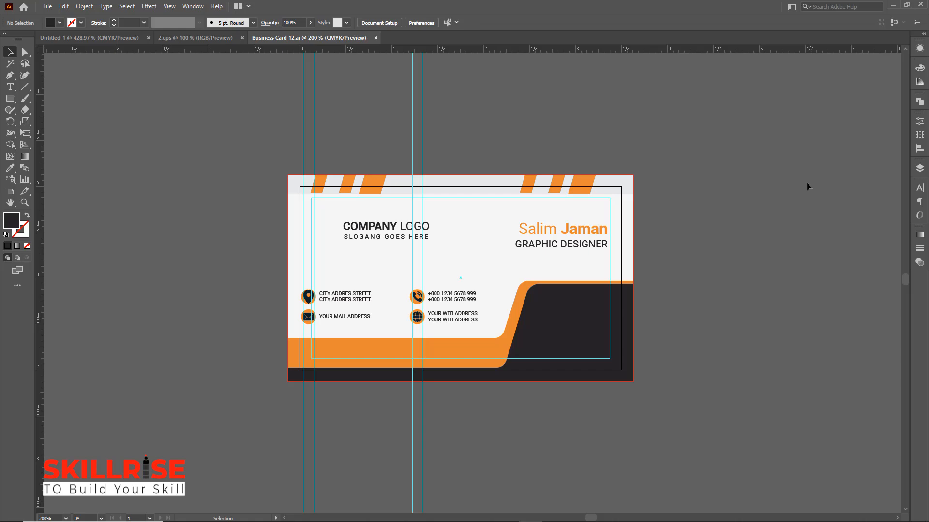
{"action": "mouse_move", "coordinate": [548, 520]}
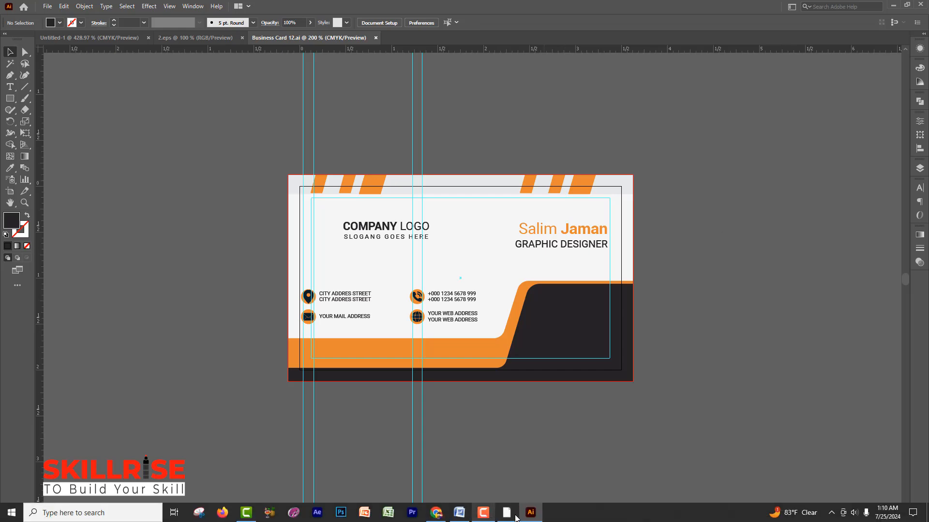
{"action": "left_click", "coordinate": [515, 518]}
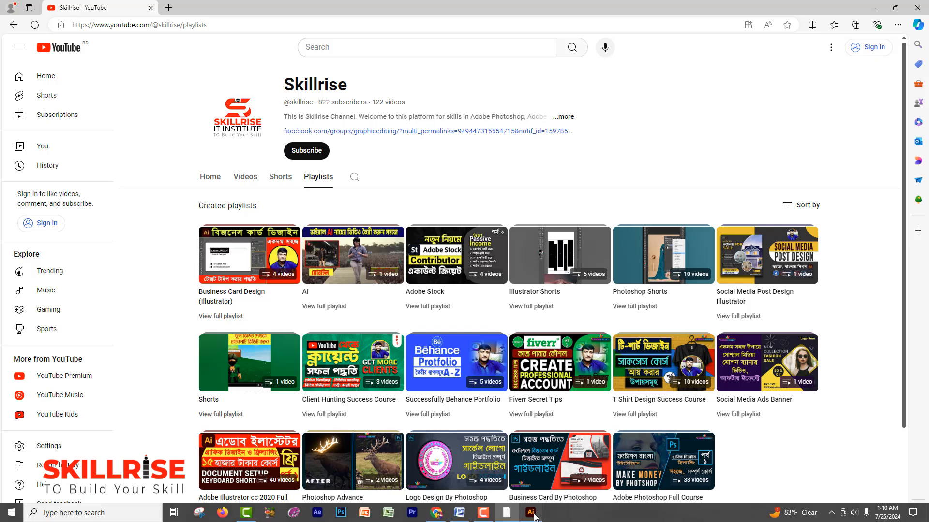
{"action": "left_click", "coordinate": [530, 518]}
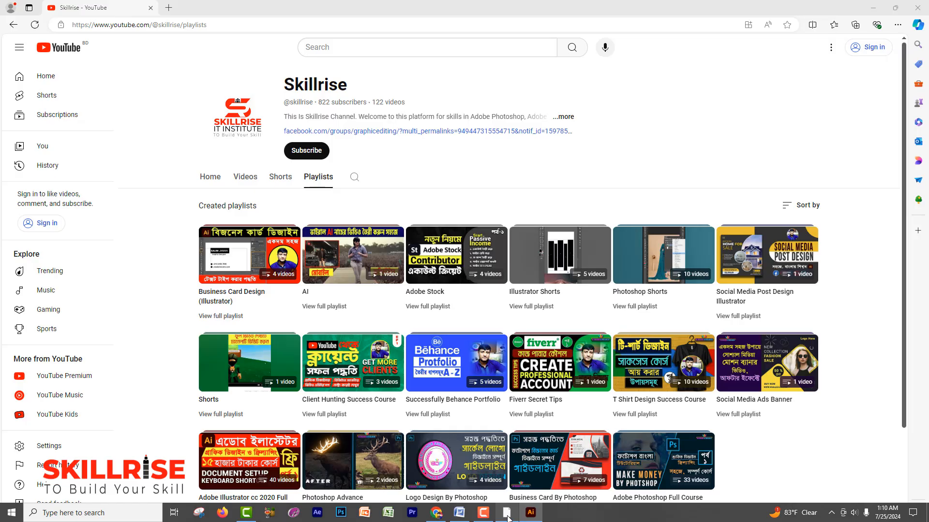
{"action": "left_click", "coordinate": [507, 512]}
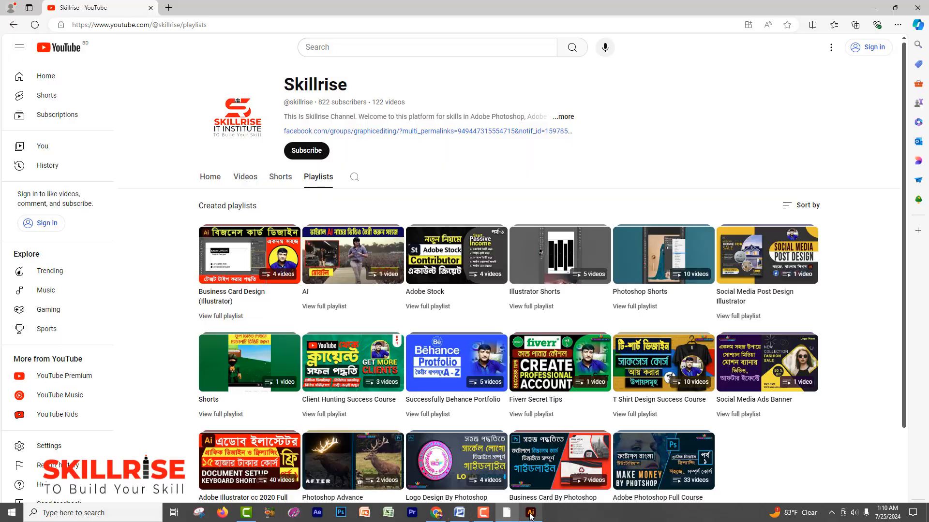
{"action": "left_click", "coordinate": [530, 512]}
{"action": "left_click", "coordinate": [116, 37]}
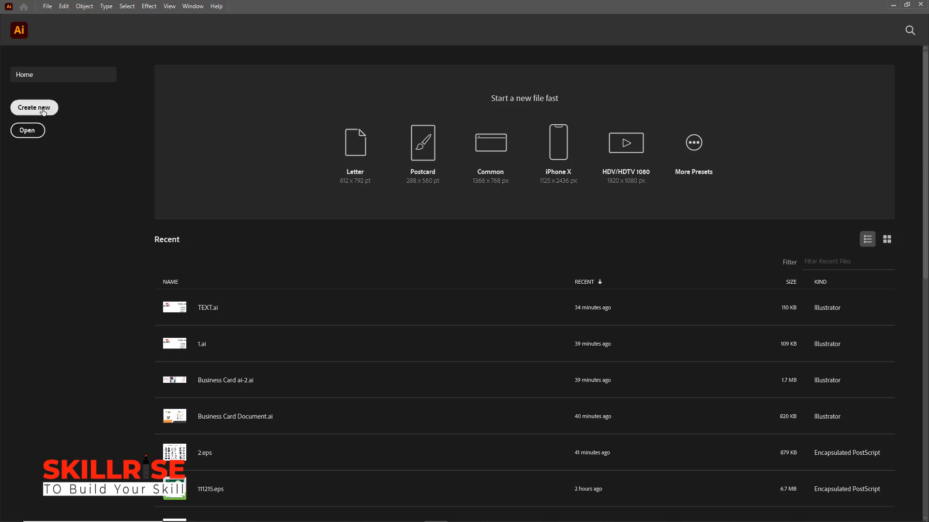
Step: Start a new document and set its measurement units to inches
{"action": "left_click", "coordinate": [48, 7]}
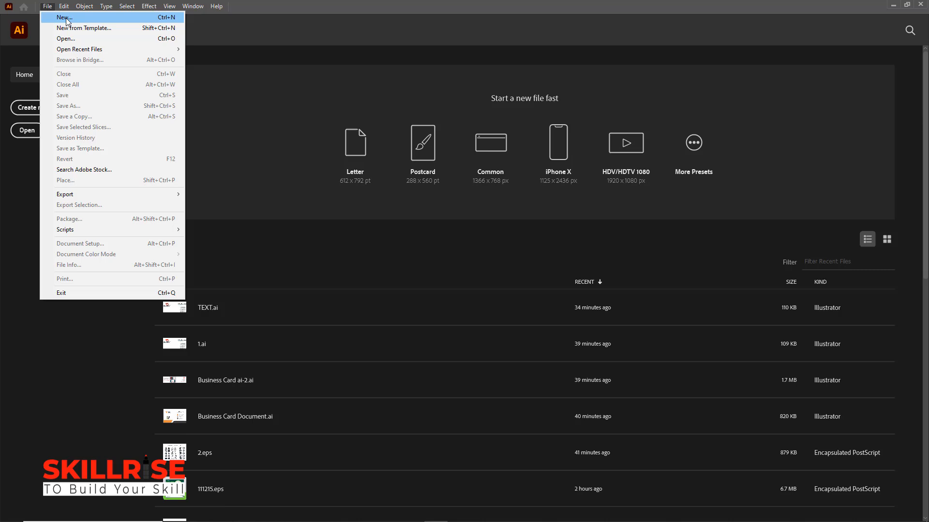
{"action": "left_click", "coordinate": [66, 18]}
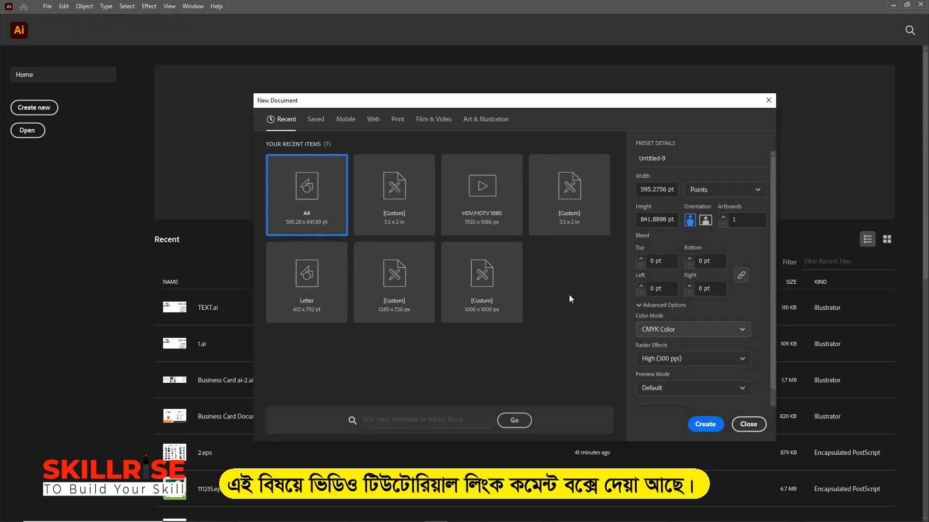
{"action": "left_click", "coordinate": [756, 191]}
{"action": "left_click", "coordinate": [710, 256]}
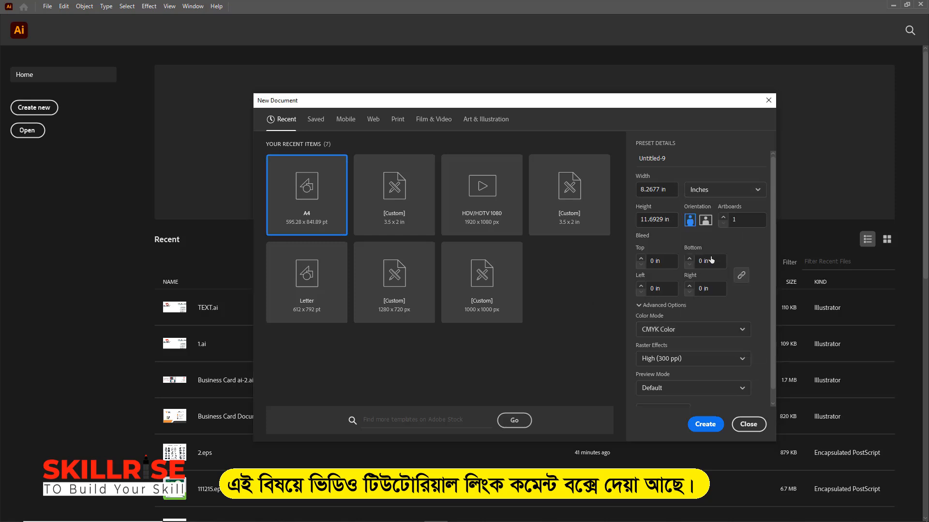
Step: Set the new document's size to 3.5 in wide by 2 in high
{"action": "left_click", "coordinate": [670, 189]}
{"action": "key", "text": "BackSpace"}
{"action": "key", "text": "BackSpace"}
{"action": "key", "text": "BackSpace"}
{"action": "key", "text": "BackSpace"}
{"action": "key", "text": "BackSpace"}
{"action": "key", "text": "BackSpace"}
{"action": "key", "text": "BackSpace"}
{"action": "key", "text": "BackSpace"}
{"action": "key", "text": "BackSpace"}
{"action": "type", "text": "3.5"}
{"action": "left_click", "coordinate": [669, 219]}
{"action": "key", "text": "BackSpace"}
{"action": "left_click", "coordinate": [720, 241]}
Step: Set the new document's bleed to 0.125 in on all four sides
{"action": "left_click_drag", "start_coordinate": [661, 261], "coordinate": [636, 261]}
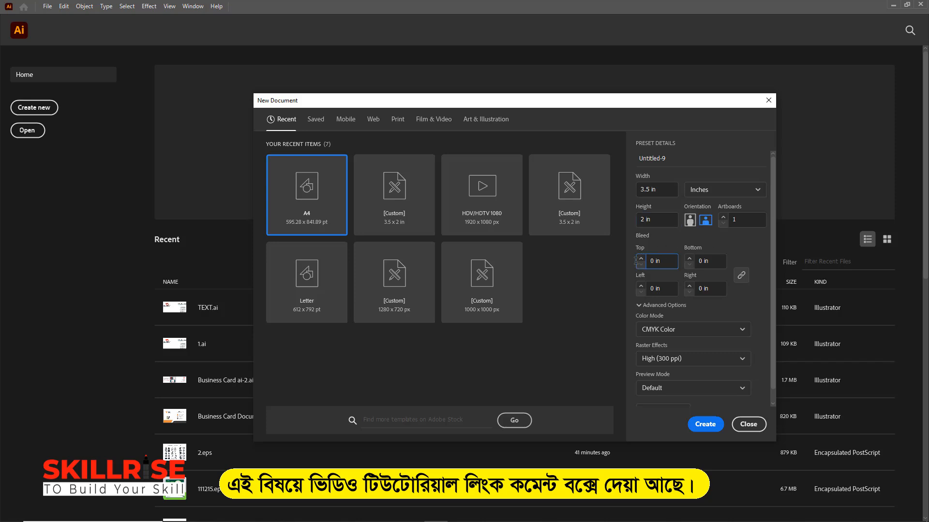
{"action": "key", "text": "BackSpace"}
{"action": "key", "text": "BackSpace"}
{"action": "key", "text": "BackSpace"}
{"action": "key", "text": "BackSpace"}
{"action": "type", "text": ".125"}
{"action": "left_click", "coordinate": [734, 239]}
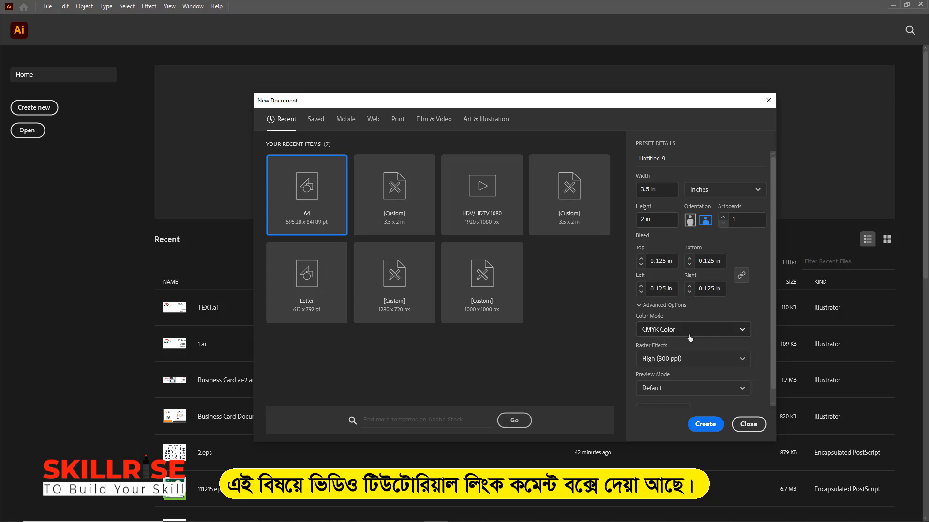
Step: Choose CMYK Color and High (300 ppi) raster effects, and create the document
{"action": "left_click", "coordinate": [743, 332]}
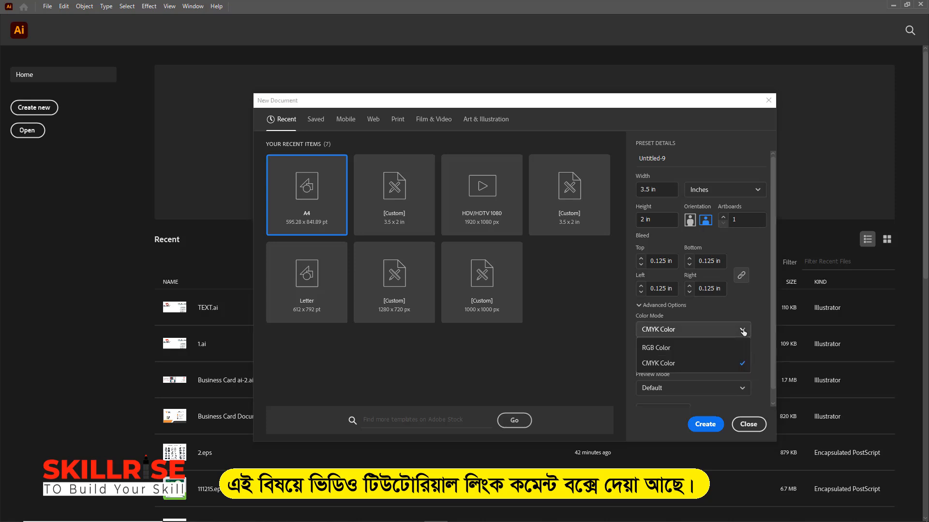
{"action": "left_click", "coordinate": [669, 364]}
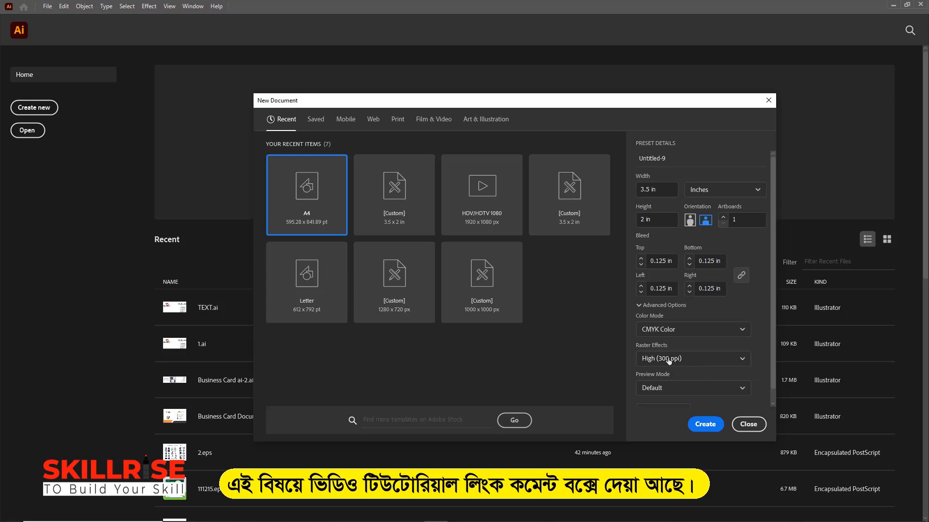
{"action": "left_click", "coordinate": [742, 360]}
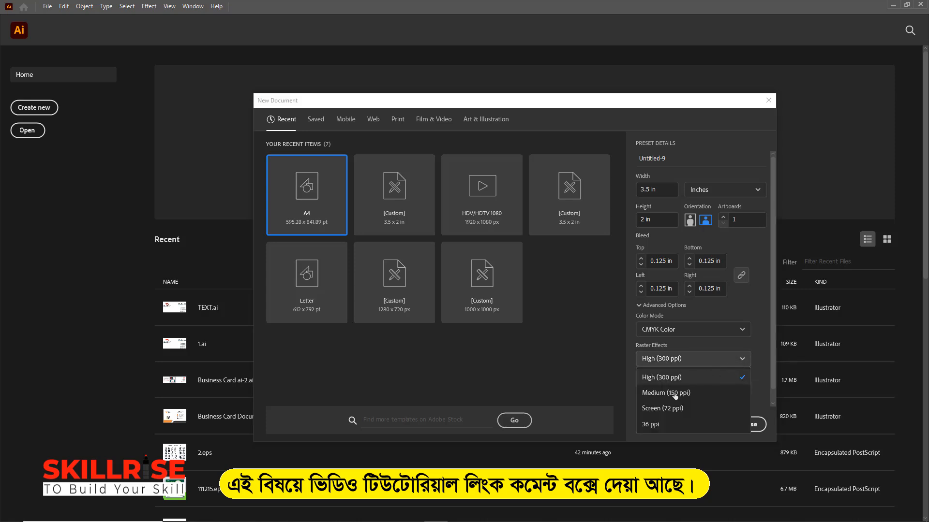
{"action": "left_click", "coordinate": [668, 379]}
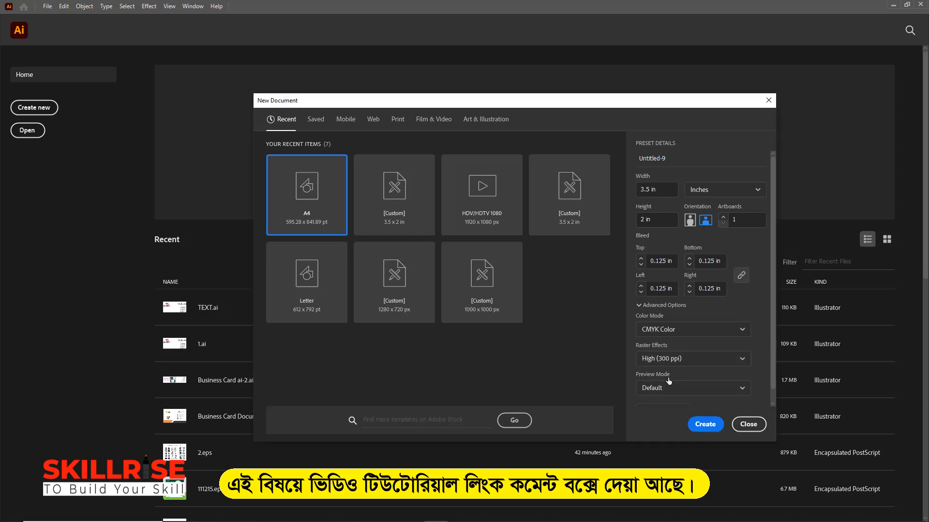
{"action": "left_click", "coordinate": [704, 427]}
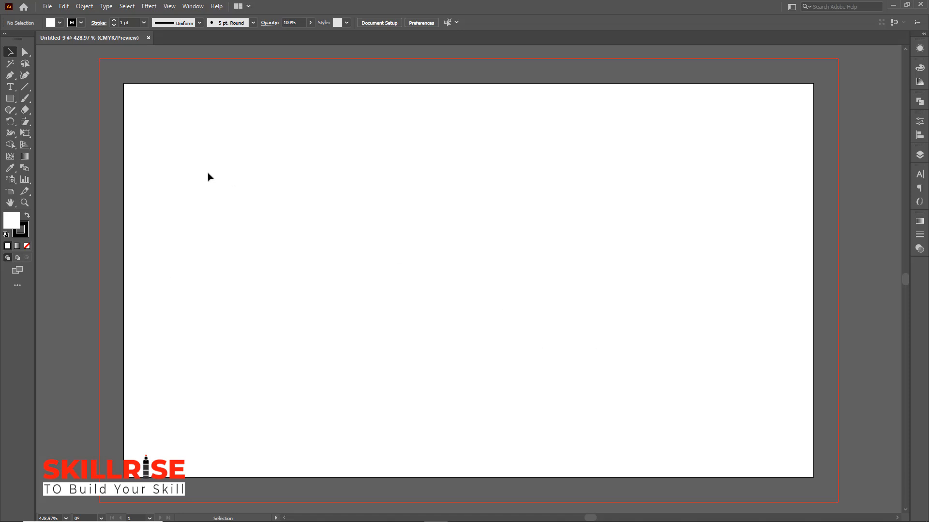
Step: Draw a rectangle about 2.17 in wide and 1.13 in high inside the artboard with the Rectangle tool
{"action": "left_click", "coordinate": [9, 100]}
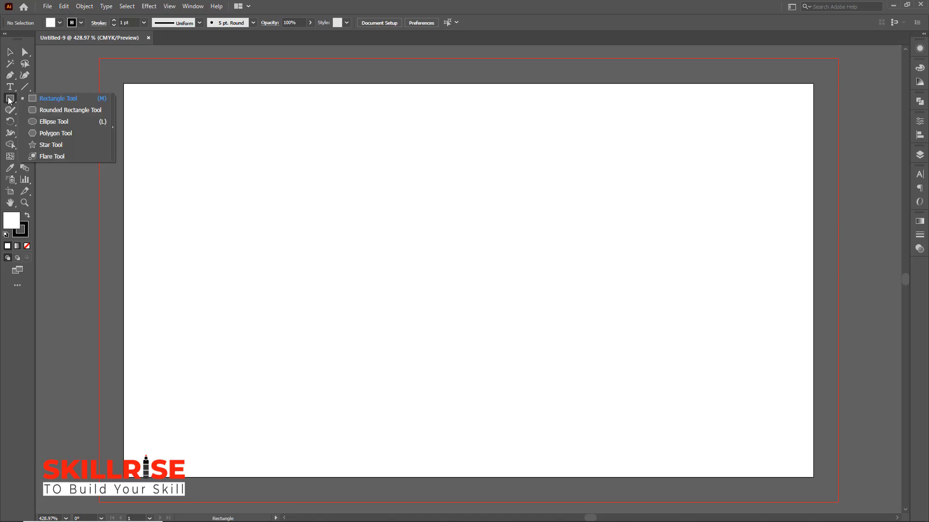
{"action": "left_click", "coordinate": [45, 98]}
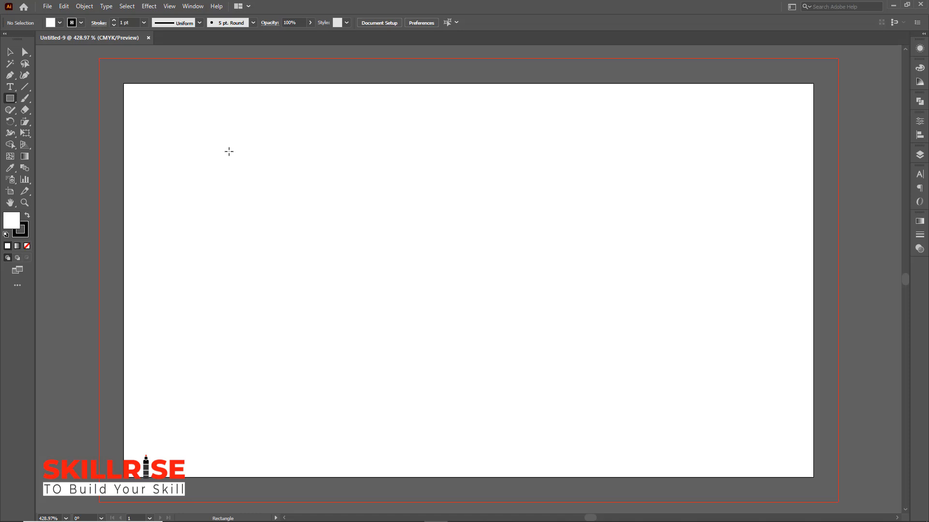
{"action": "left_click_drag", "start_coordinate": [228, 150], "coordinate": [656, 374]}
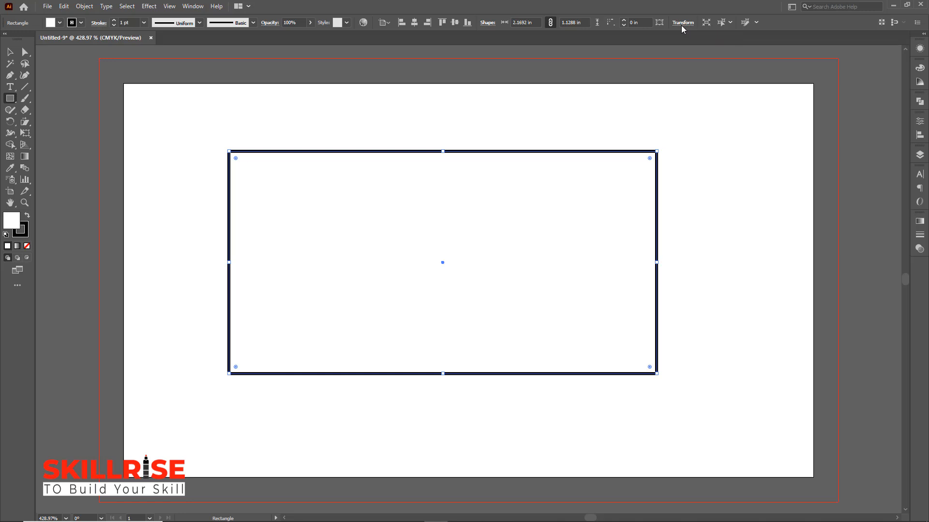
Step: Resize the rectangle to 3.25 in wide and 1.75 in high using the Transform settings
{"action": "left_click", "coordinate": [190, 6]}
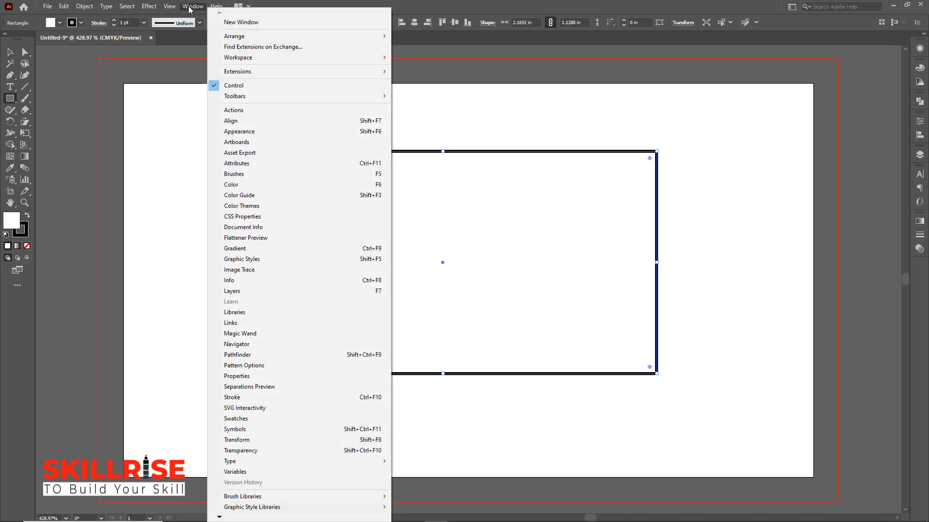
{"action": "left_click", "coordinate": [255, 441]}
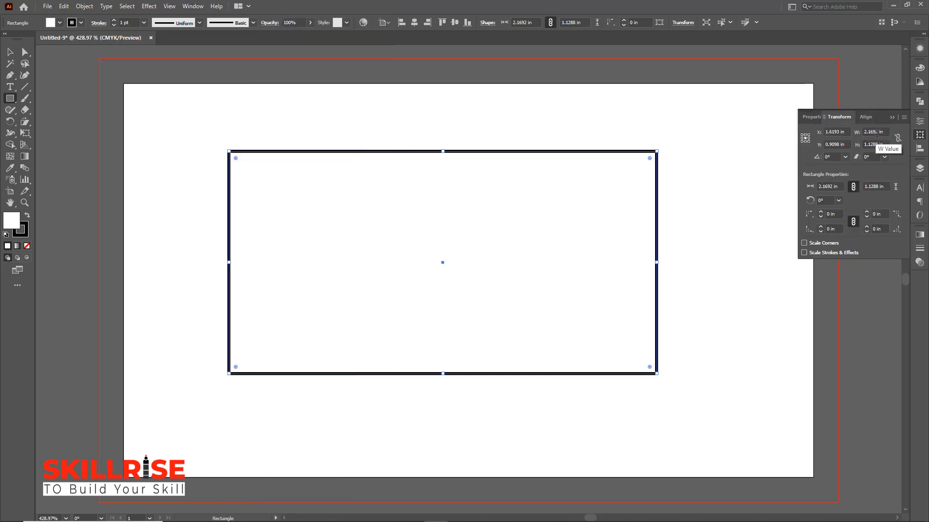
{"action": "left_click", "coordinate": [884, 132]}
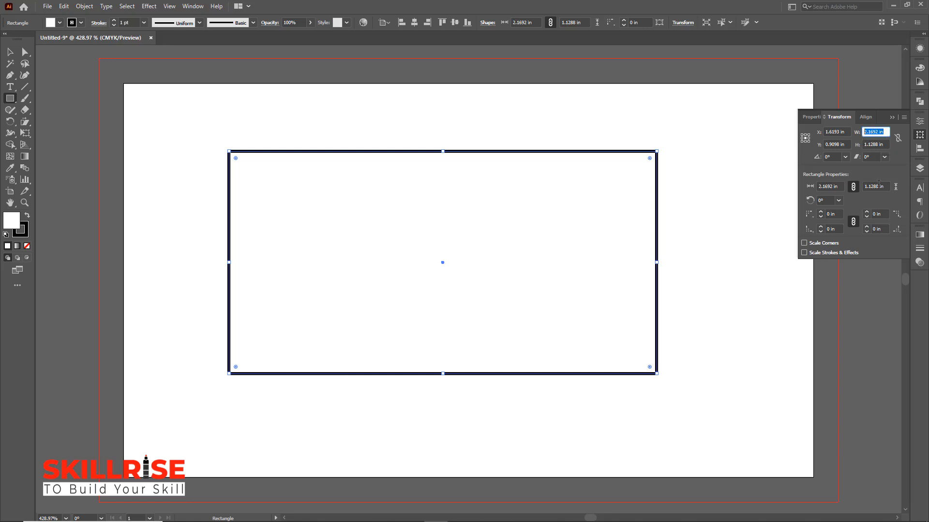
{"action": "key", "text": "BackSpace"}
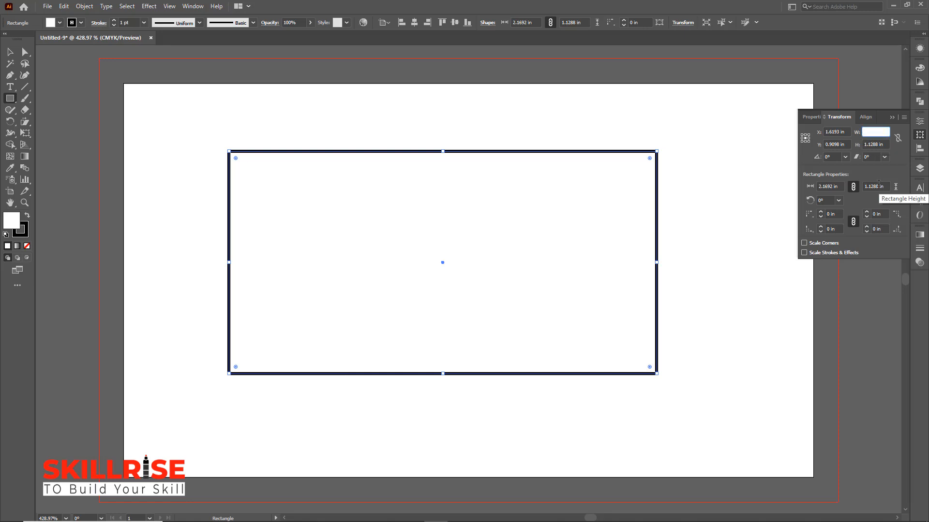
{"action": "type", "text": "3.25"}
{"action": "key", "text": "Tab"}
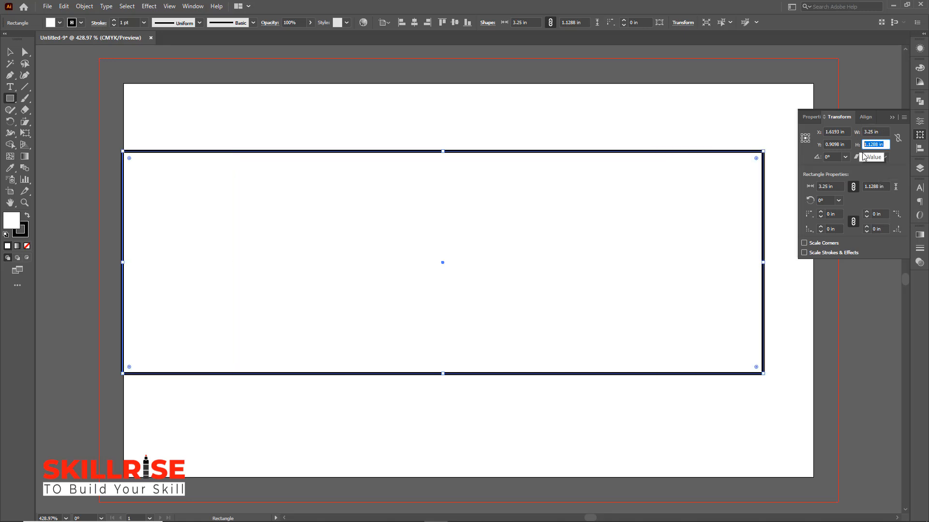
{"action": "type", "text": "1.7"}
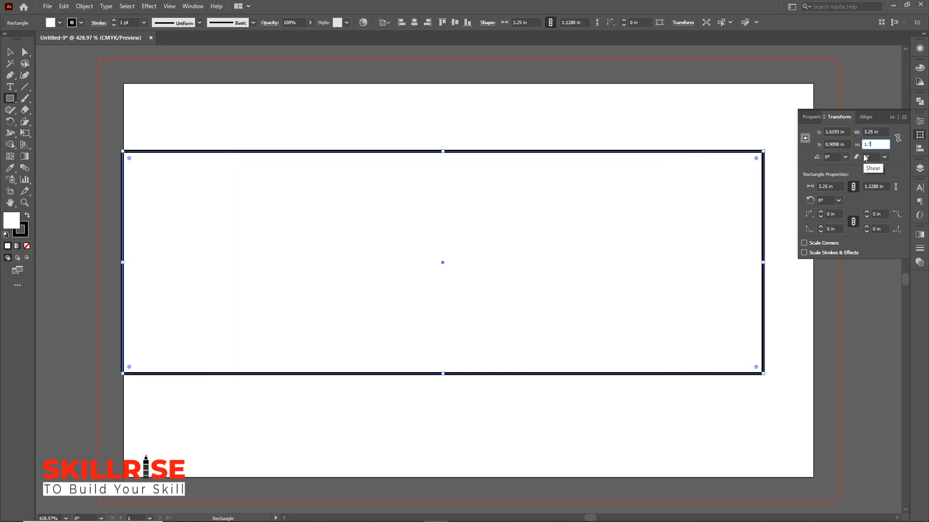
{"action": "type", "text": "5"}
{"action": "key", "text": "Return"}
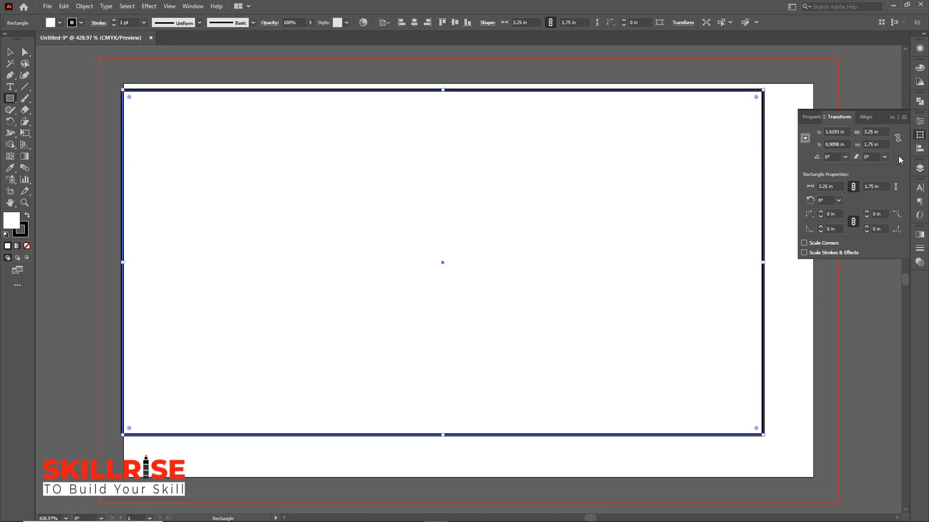
{"action": "left_click", "coordinate": [893, 118]}
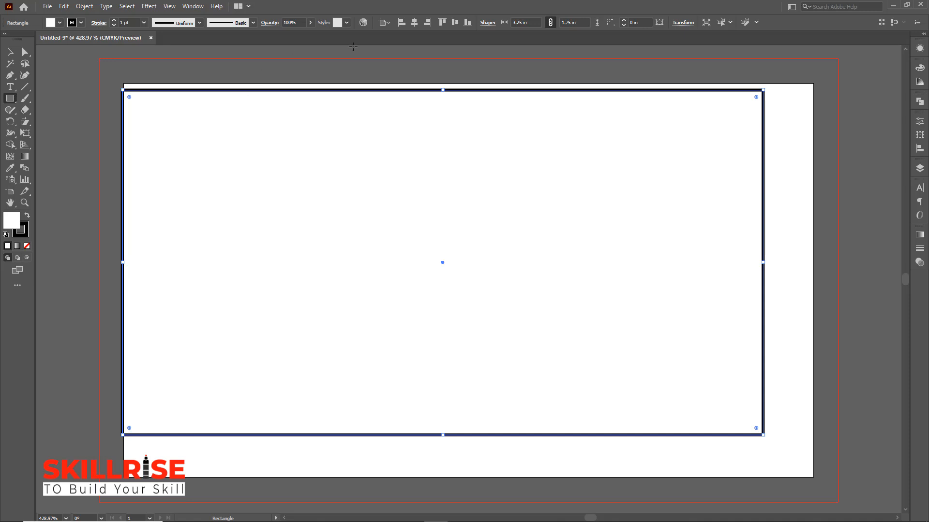
Step: Centre the rectangle horizontally and vertically on the artboard and convert it into guides
{"action": "left_click", "coordinate": [10, 52]}
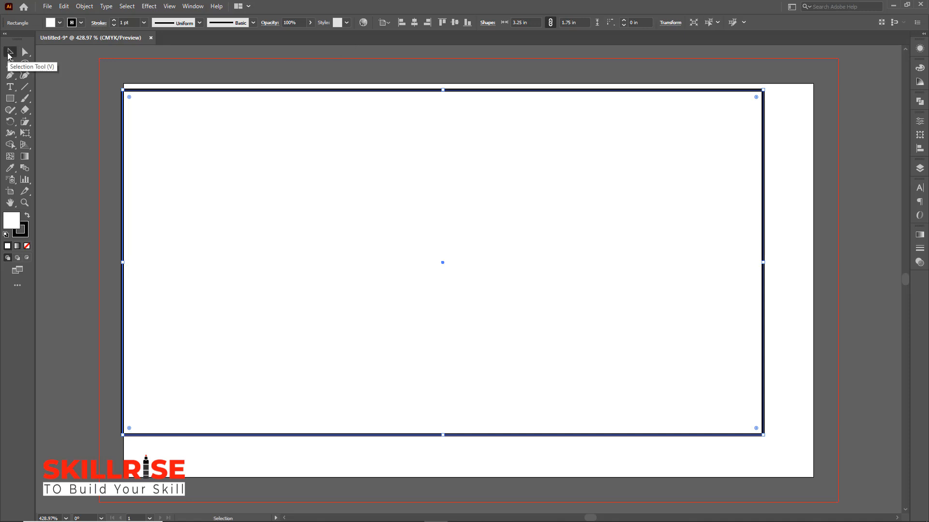
{"action": "left_click", "coordinate": [415, 22]}
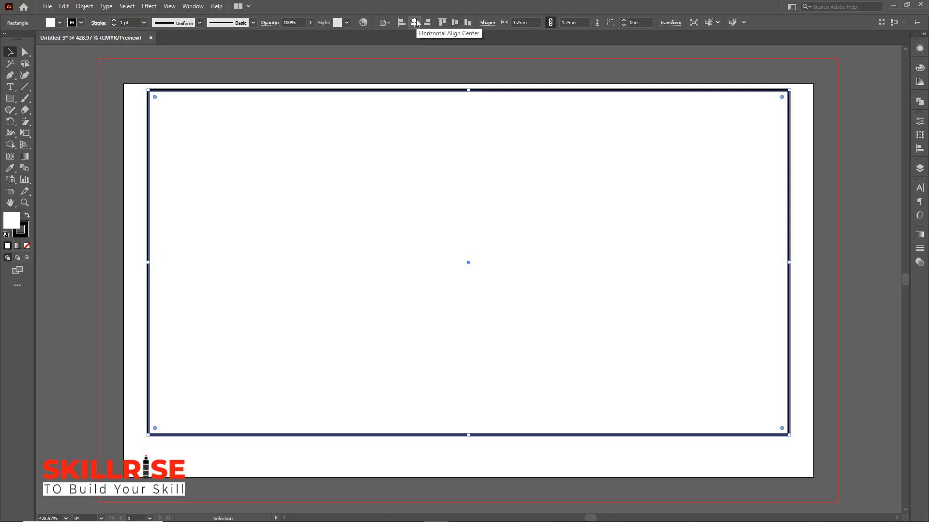
{"action": "left_click", "coordinate": [455, 23]}
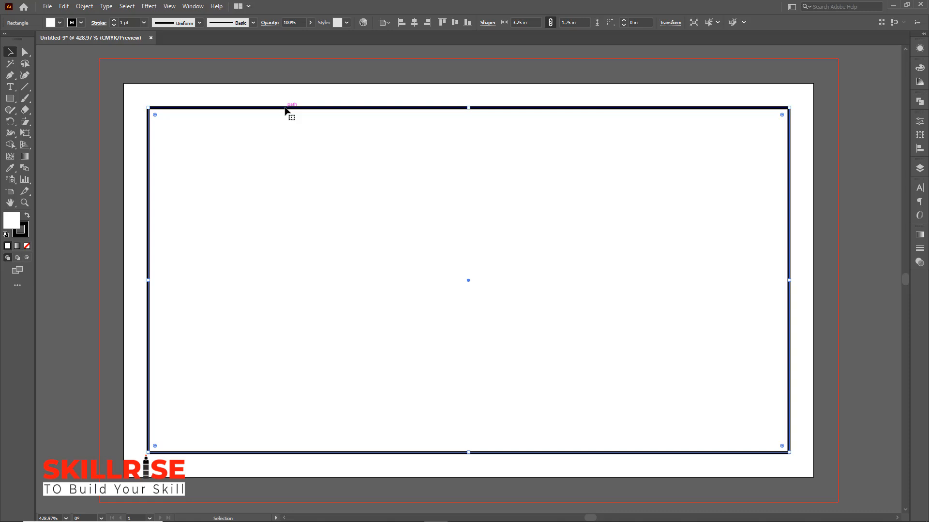
{"action": "right_click", "coordinate": [285, 111]}
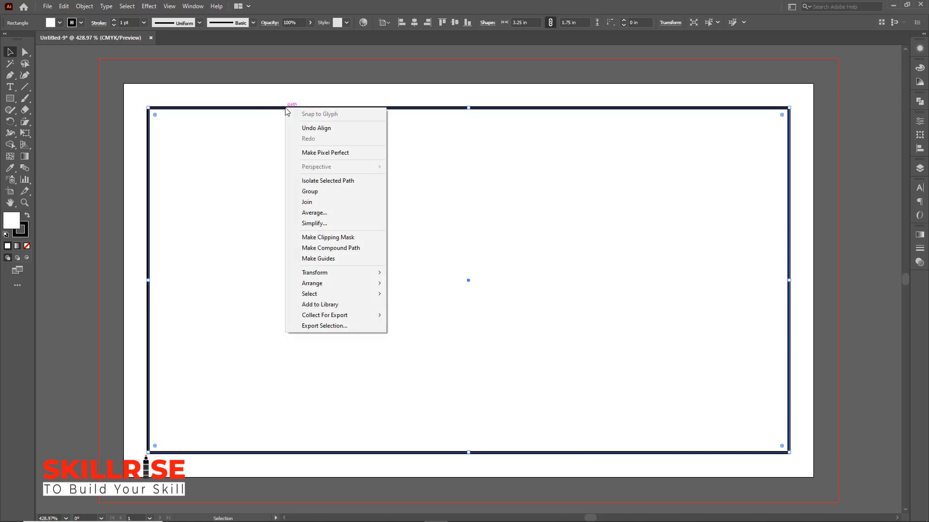
{"action": "left_click", "coordinate": [336, 262]}
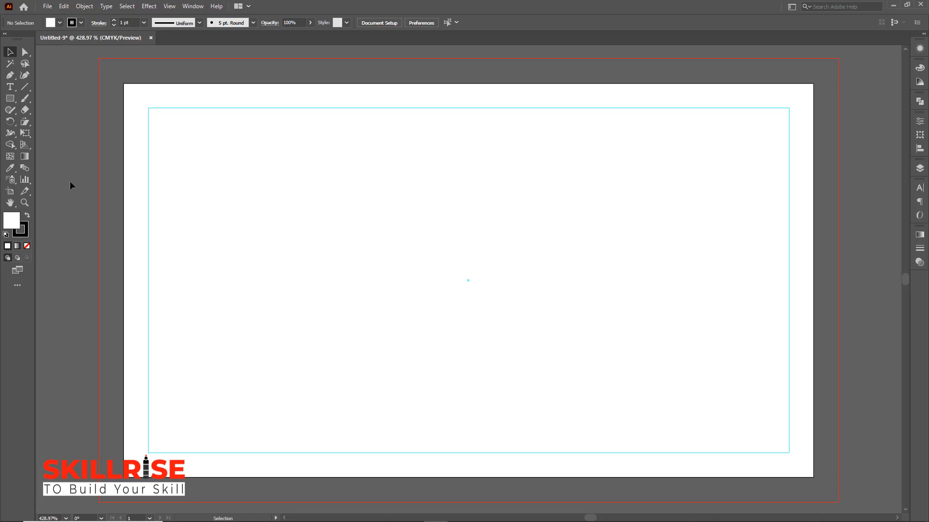
Step: Save the document as Business Card 1 in Adobe Illustrator format in the Business Card Practice folder, accepting the save options
{"action": "key", "text": "a"}
{"action": "key", "text": "ctrl+s"}
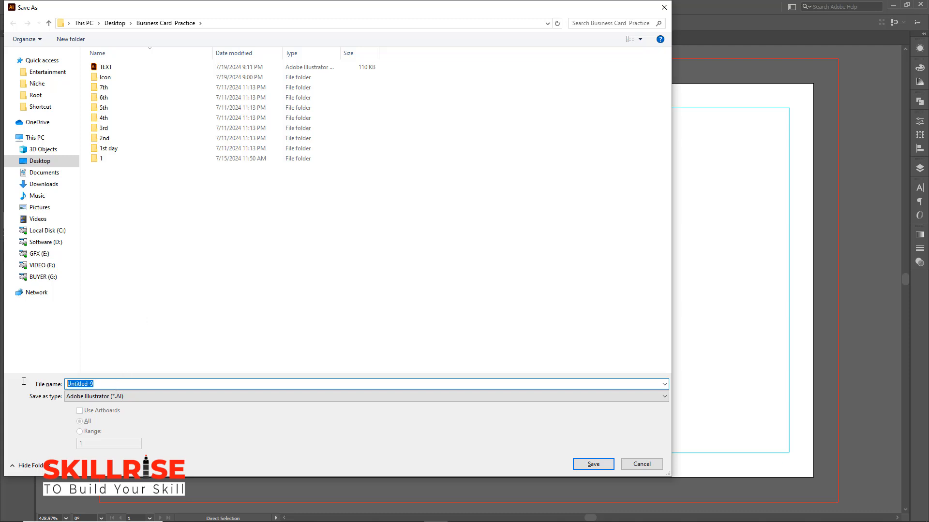
{"action": "type", "text": "Business Card 1"}
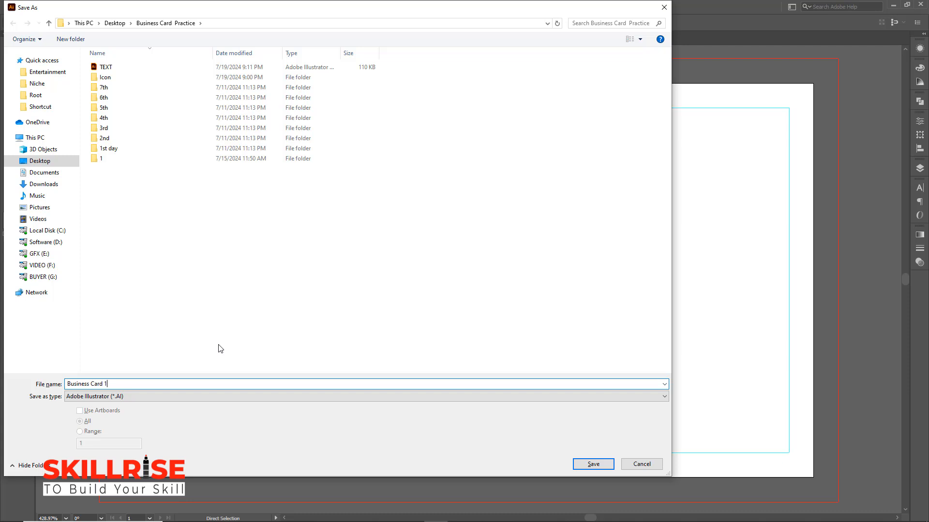
{"action": "left_click", "coordinate": [592, 464]}
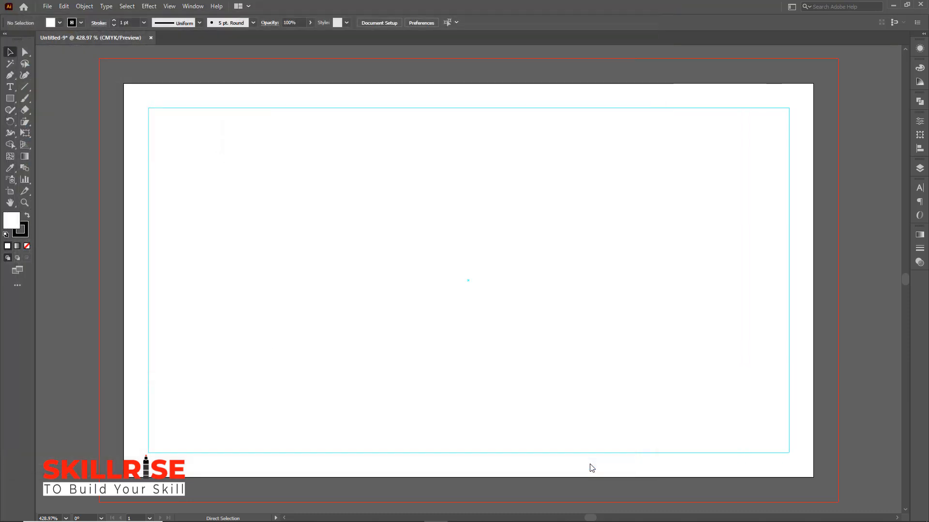
{"action": "left_click", "coordinate": [503, 391]}
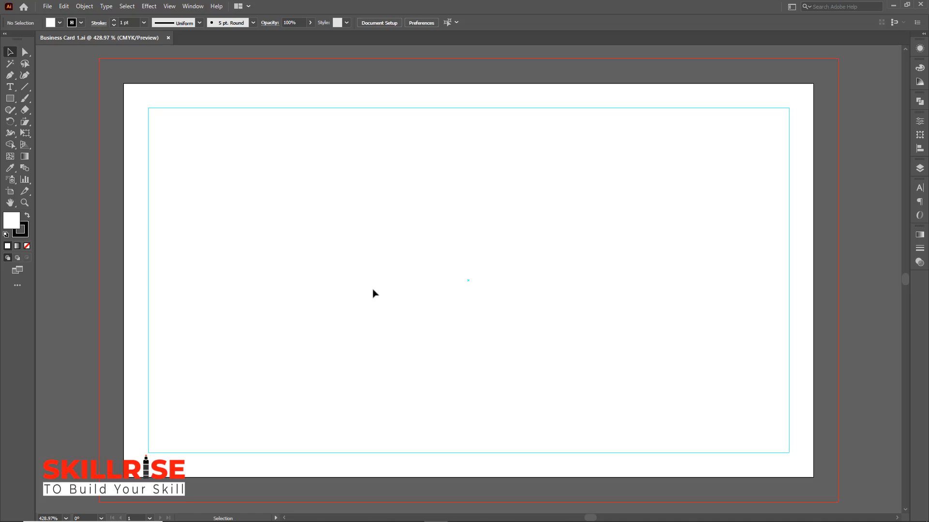
Step: Place the image 2 (4) from the 2nd folder onto the artboard with the Link option off
{"action": "left_click", "coordinate": [48, 7]}
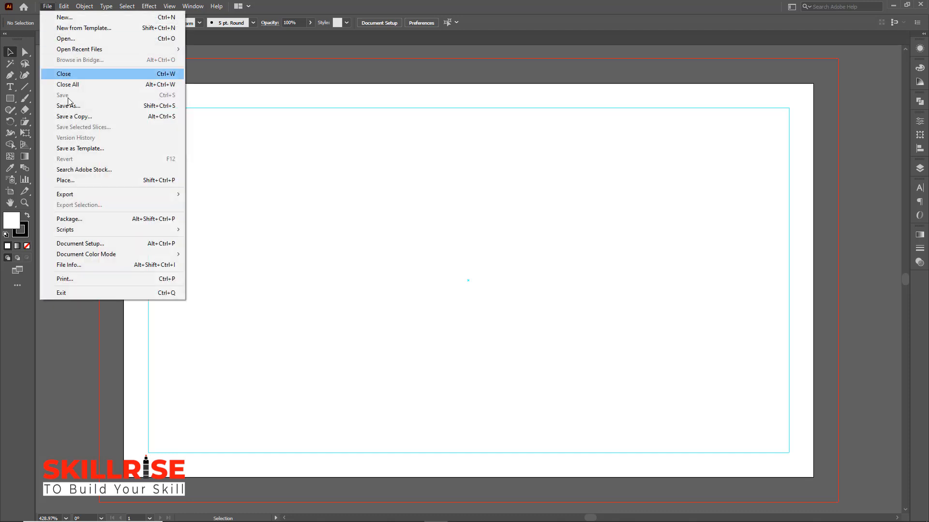
{"action": "left_click", "coordinate": [71, 180]}
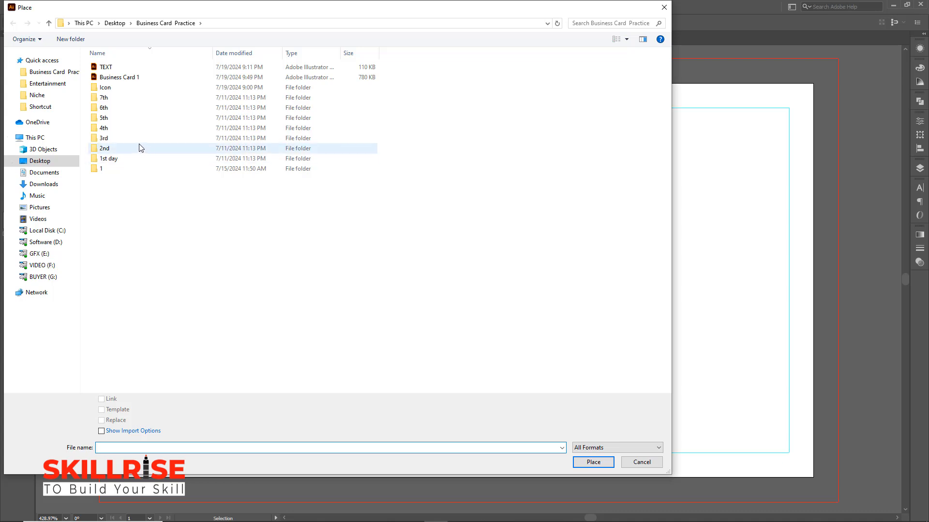
{"action": "double_click", "coordinate": [116, 150]}
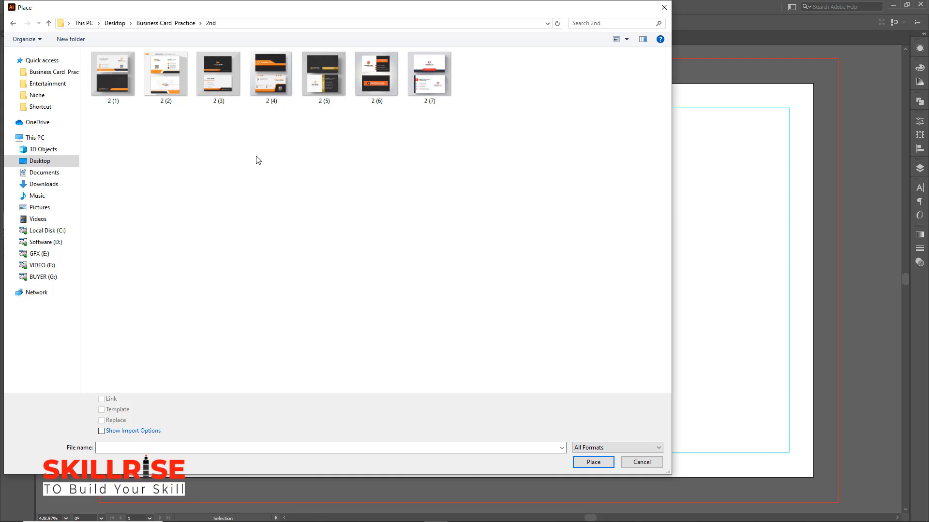
{"action": "left_click", "coordinate": [277, 75]}
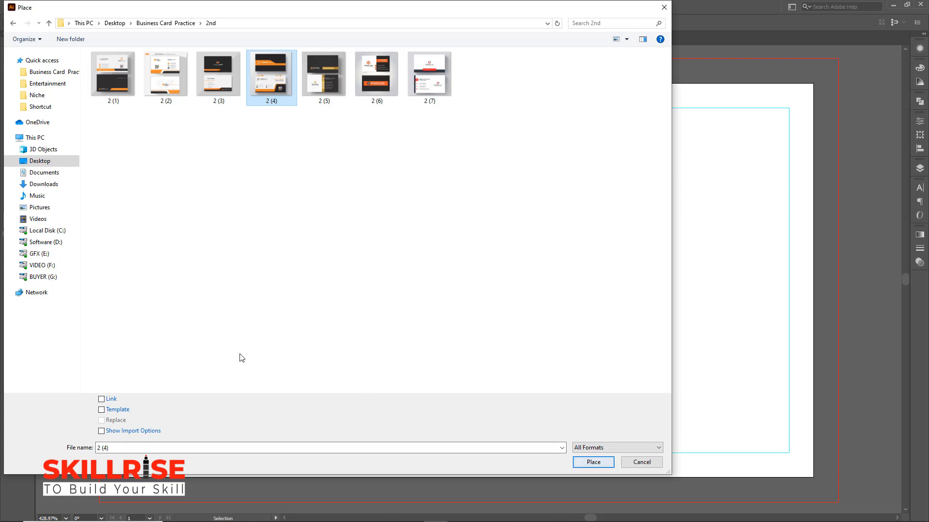
{"action": "left_click", "coordinate": [102, 400]}
{"action": "left_click", "coordinate": [103, 399]}
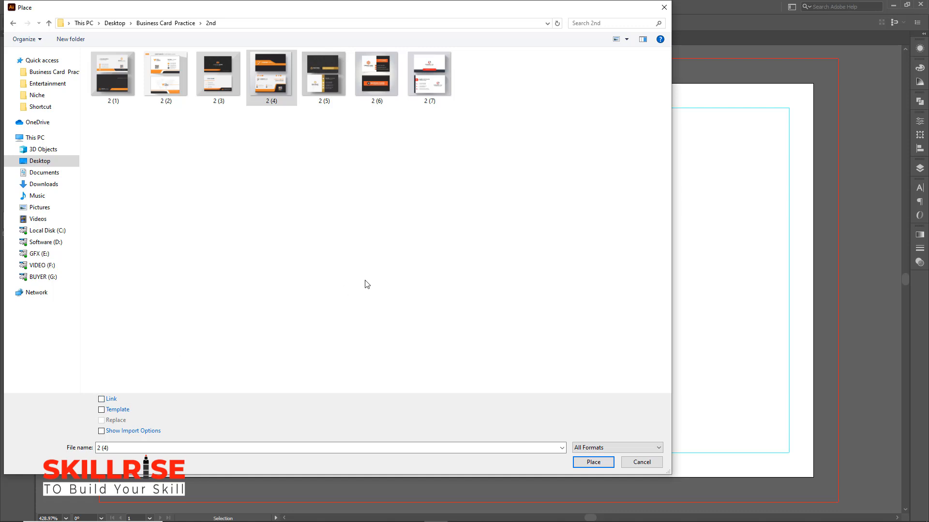
{"action": "left_click", "coordinate": [589, 463]}
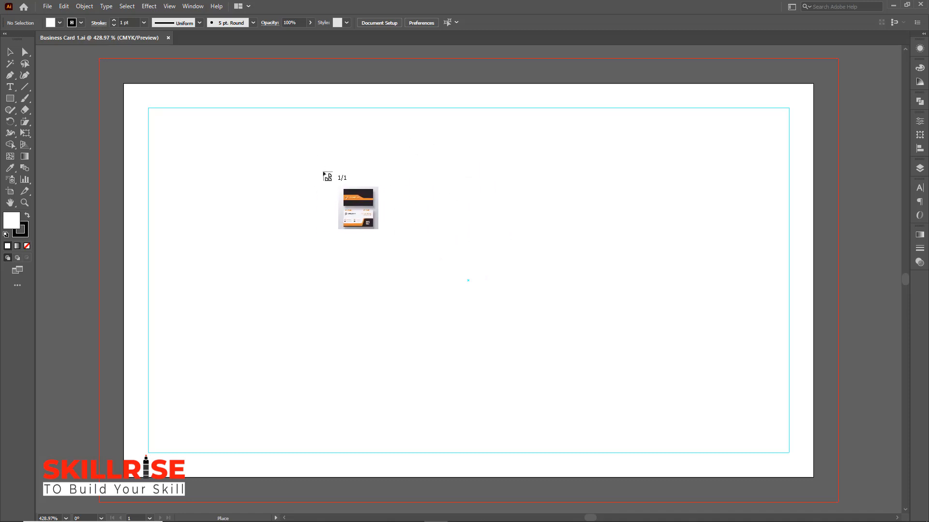
{"action": "left_click", "coordinate": [322, 172]}
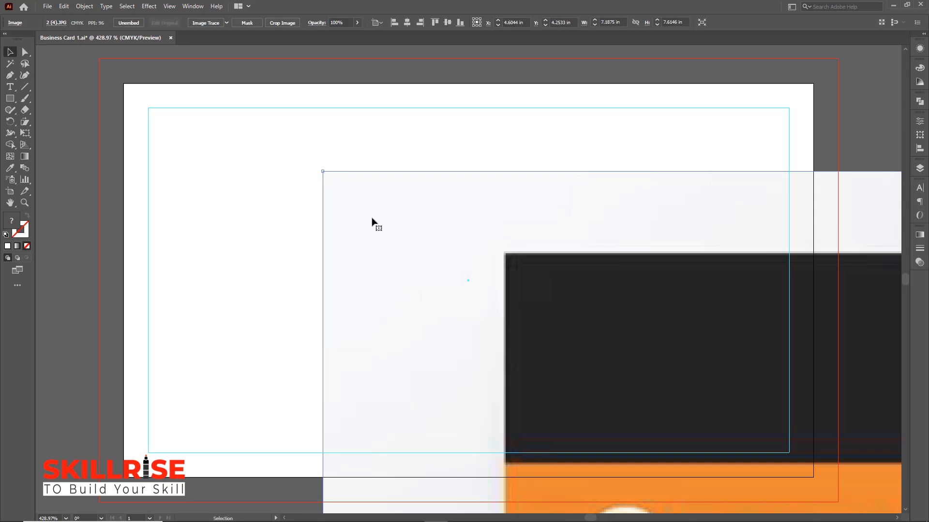
Step: Scale the placed image down to about 1.64 in wide and 1.74 in high and move it right of the artboard
{"action": "key", "text": "ctrl"}
{"action": "scroll", "coordinate": [371, 222], "scroll_direction": "down", "scroll_amount": 8}
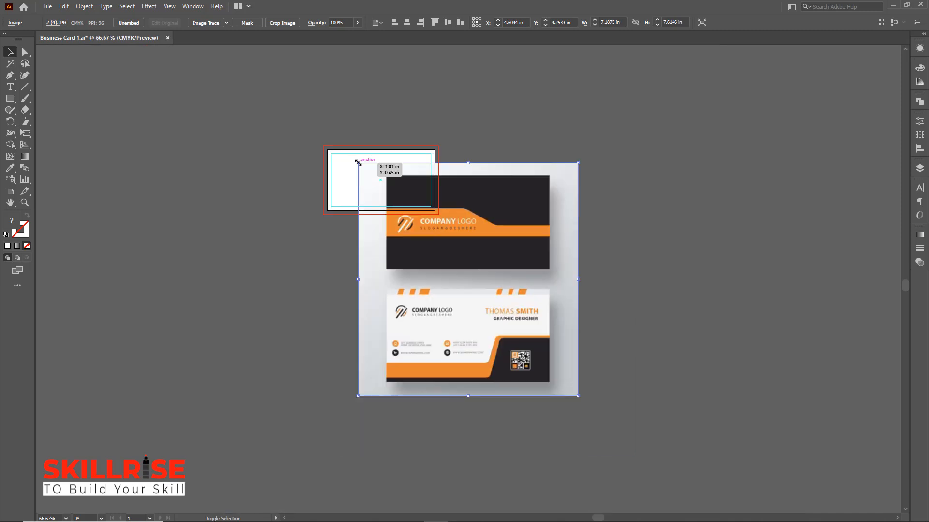
{"action": "left_click_drag", "start_coordinate": [358, 162], "coordinate": [527, 342]}
{"action": "left_click_drag", "start_coordinate": [576, 382], "coordinate": [506, 197]}
{"action": "scroll", "coordinate": [591, 261], "scroll_direction": "up", "scroll_amount": 4}
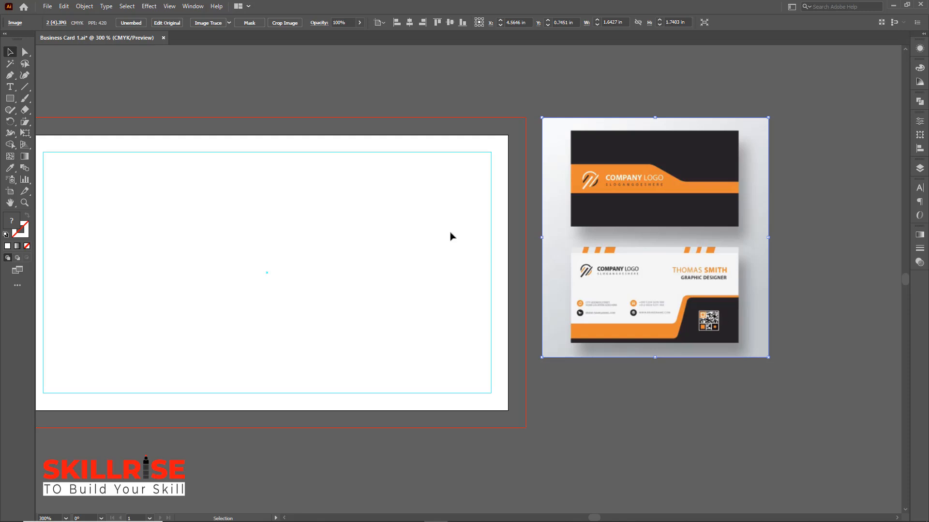
Step: Draw a rectangle about 1.22 in wide and 0.70 in high exactly over the lower white card in the placed image
{"action": "left_click", "coordinate": [10, 99]}
{"action": "mouse_move", "coordinate": [570, 247]}
{"action": "left_mouse_down"}
{"action": "mouse_move", "coordinate": [595, 337]}
{"action": "mouse_move", "coordinate": [739, 343]}
{"action": "left_mouse_up"}
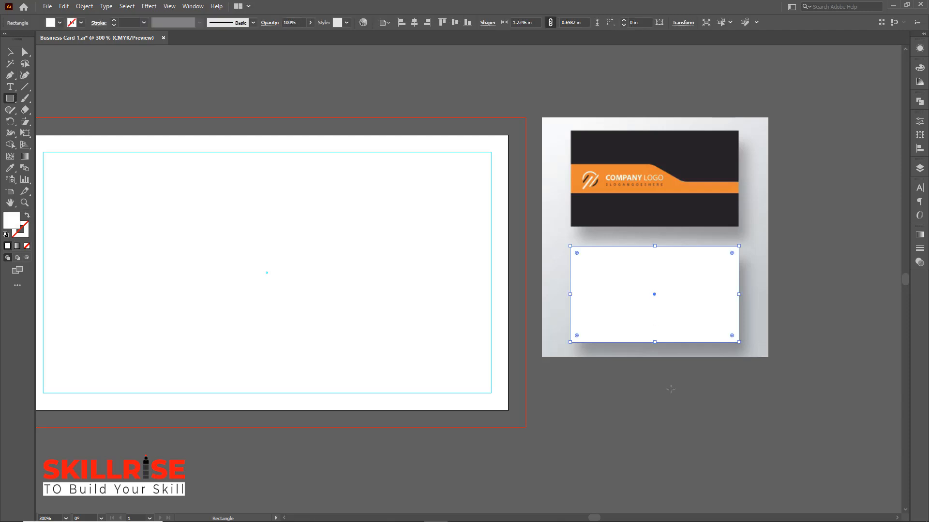
{"action": "left_click", "coordinate": [10, 52]}
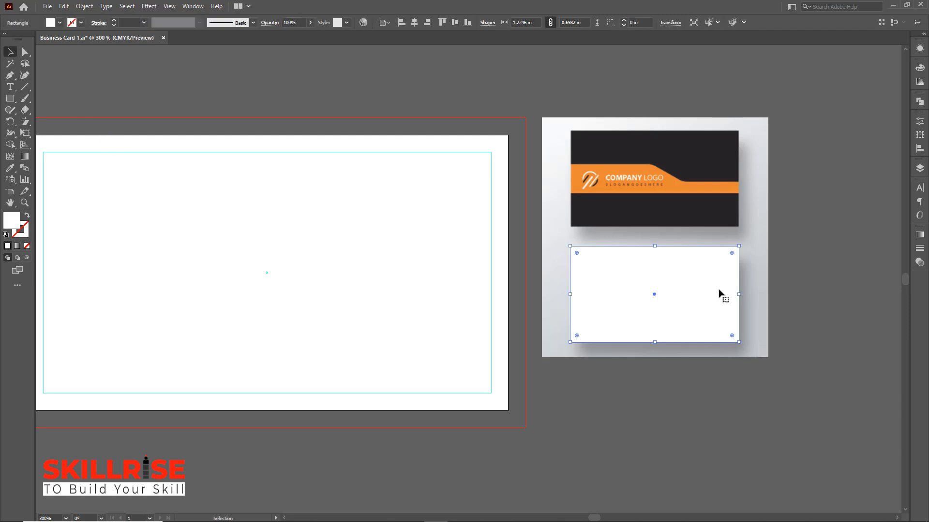
Step: Clip the placed image to the rectangle with a clipping mask so only the lower card design is kept
{"action": "left_click", "coordinate": [706, 377]}
{"action": "left_click", "coordinate": [679, 306]}
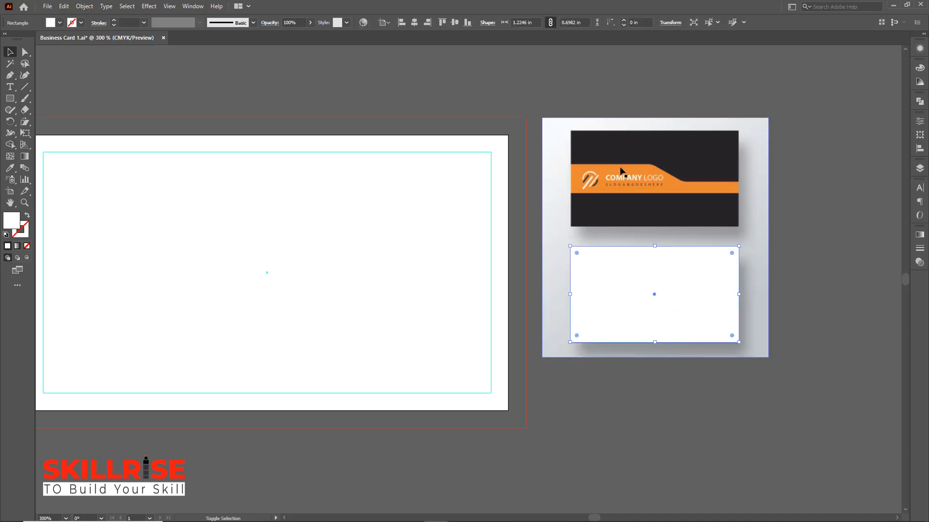
{"action": "left_click", "coordinate": [652, 179], "text": "shift"}
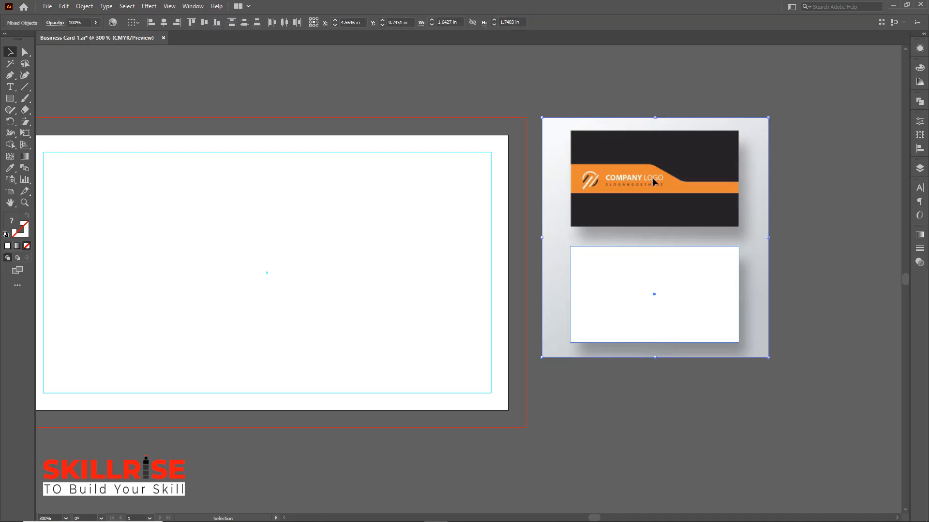
{"action": "right_click", "coordinate": [659, 269]}
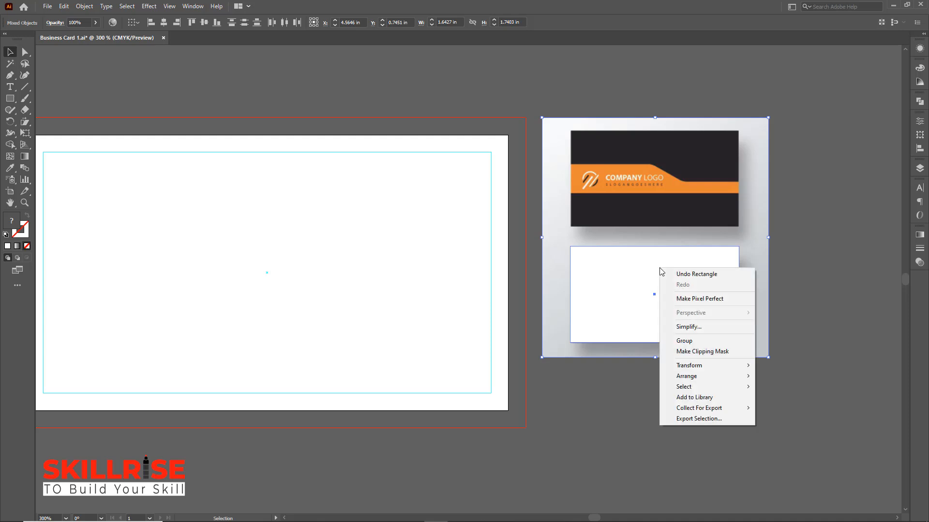
{"action": "left_click", "coordinate": [717, 353]}
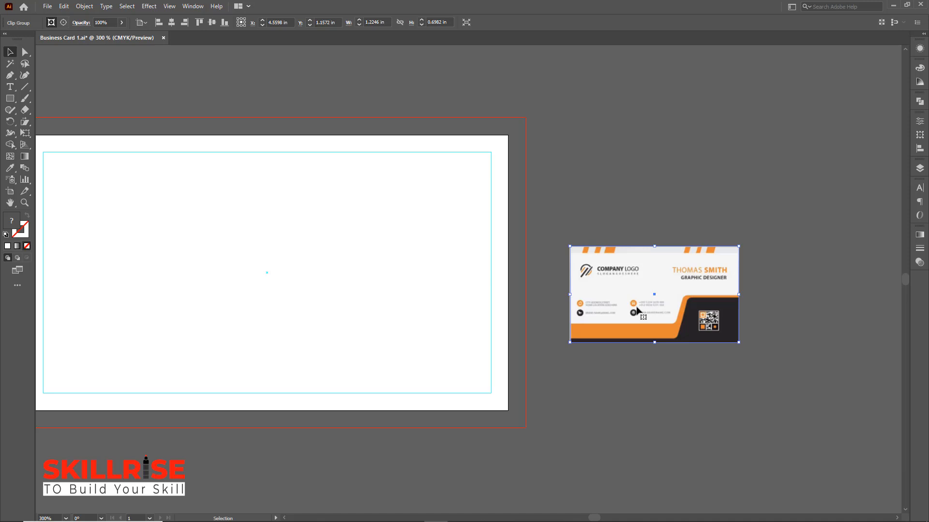
Step: Duplicate the clipped card image and place the copy just above the original
{"action": "key", "text": "alt"}
{"action": "left_click_drag", "start_coordinate": [655, 291], "coordinate": [641, 167]}
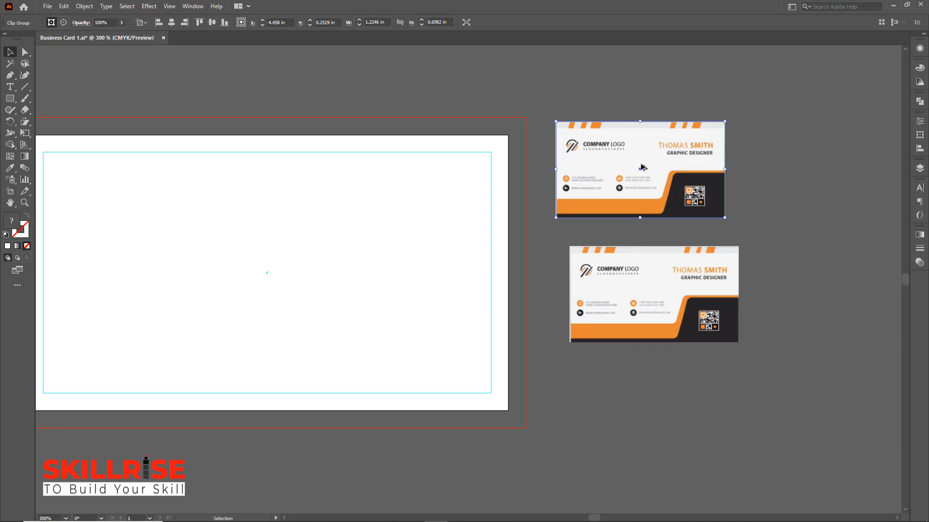
{"action": "left_click", "coordinate": [773, 266]}
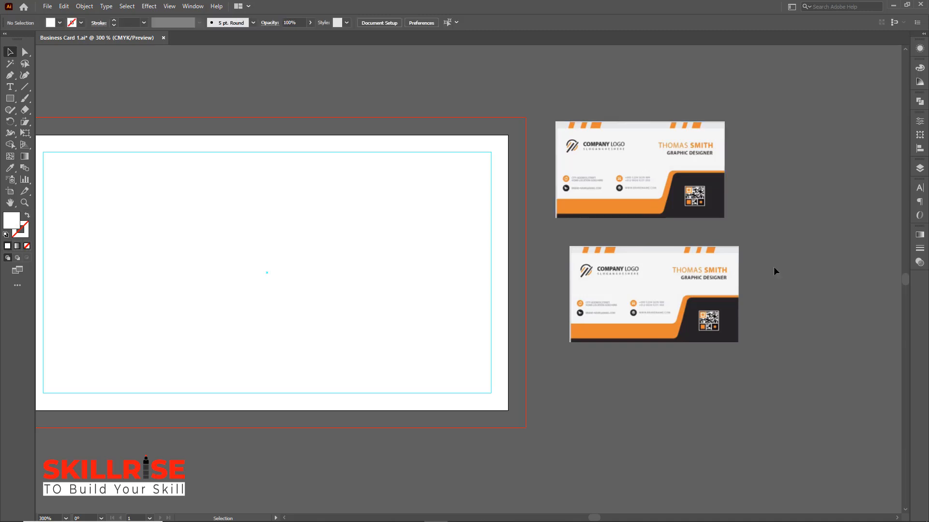
Step: Centre the lower clipped card image horizontally and vertically on the artboard, and move the copy to the left of the artboard
{"action": "left_click", "coordinate": [663, 291]}
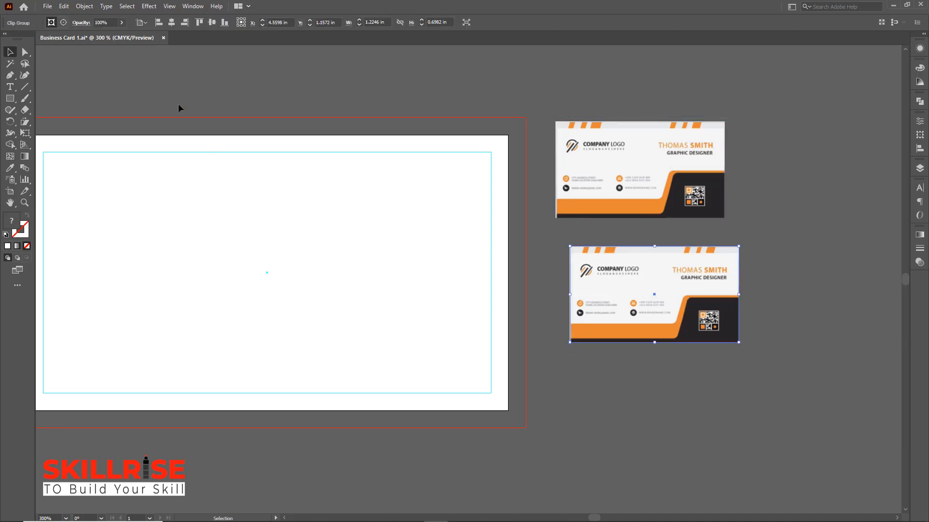
{"action": "left_click", "coordinate": [171, 22]}
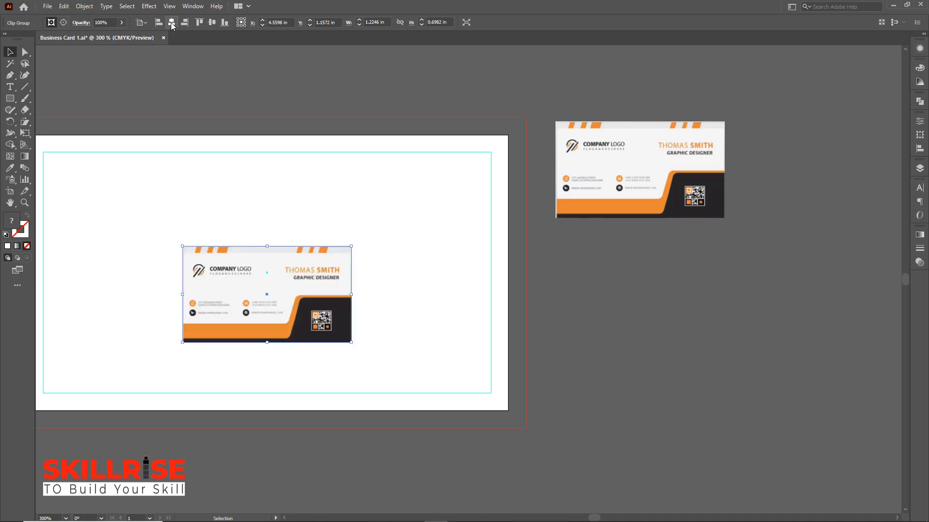
{"action": "left_click", "coordinate": [212, 22]}
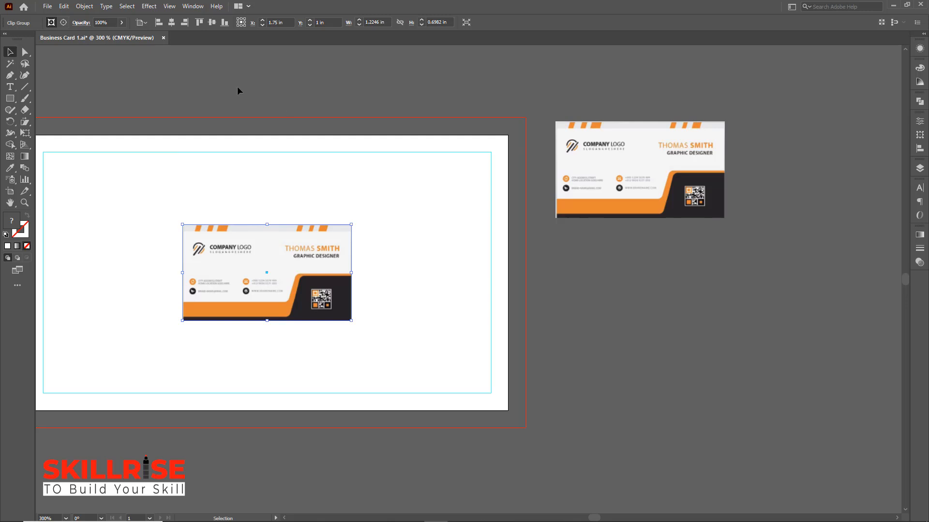
{"action": "left_click_drag", "start_coordinate": [200, 94], "coordinate": [422, 103]}
{"action": "left_click_drag", "start_coordinate": [831, 183], "coordinate": [80, 301]}
Step: Scale the centred card image from its centre to the bleed width, about 3.75 in wide and 2.14 in high, and lock it
{"action": "left_click_drag", "start_coordinate": [375, 108], "coordinate": [601, 342]}
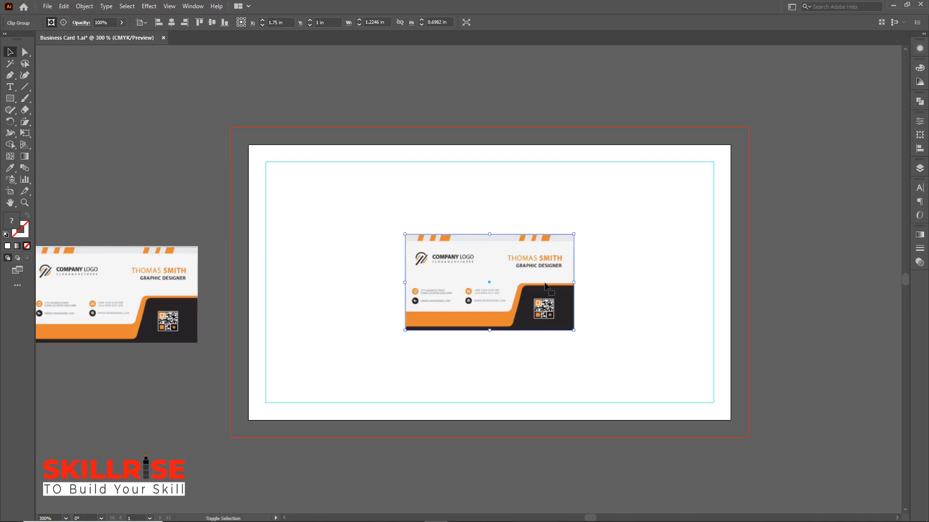
{"action": "left_click_drag", "start_coordinate": [574, 234], "coordinate": [817, 137]}
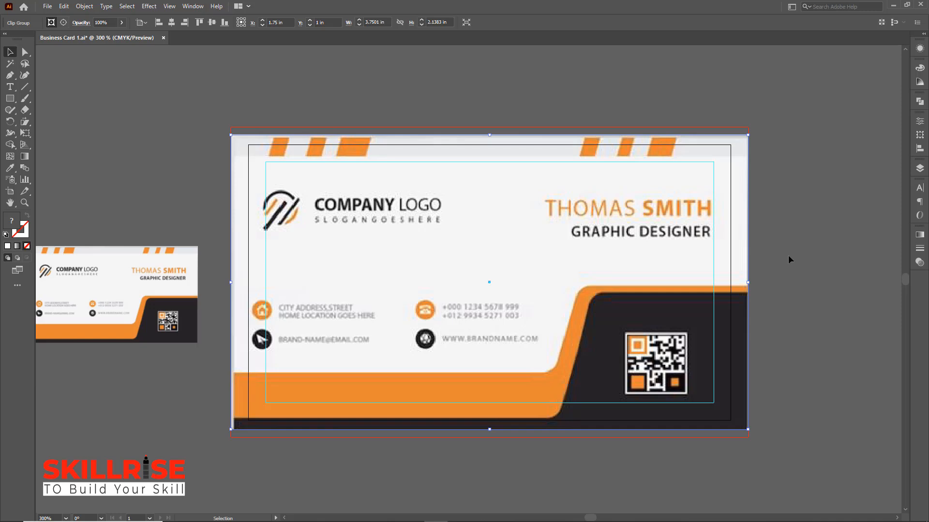
{"action": "key", "text": "a"}
{"action": "key", "text": "ctrl+2"}
Step: Draw a rectangle about 3.75 in wide and 2.25 in high covering the whole bleed area
{"action": "left_click_drag", "start_coordinate": [811, 264], "coordinate": [790, 236]}
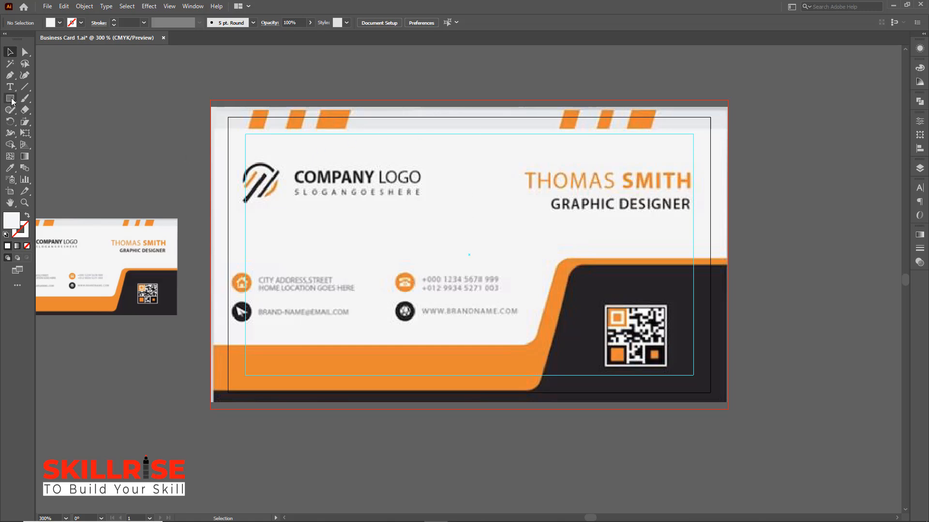
{"action": "left_click_drag", "start_coordinate": [9, 99], "coordinate": [45, 100]}
{"action": "mouse_move", "coordinate": [211, 100]}
{"action": "left_mouse_down"}
{"action": "mouse_move", "coordinate": [338, 201]}
{"action": "mouse_move", "coordinate": [508, 366]}
{"action": "mouse_move", "coordinate": [605, 405]}
{"action": "mouse_move", "coordinate": [728, 410]}
{"action": "left_mouse_up"}
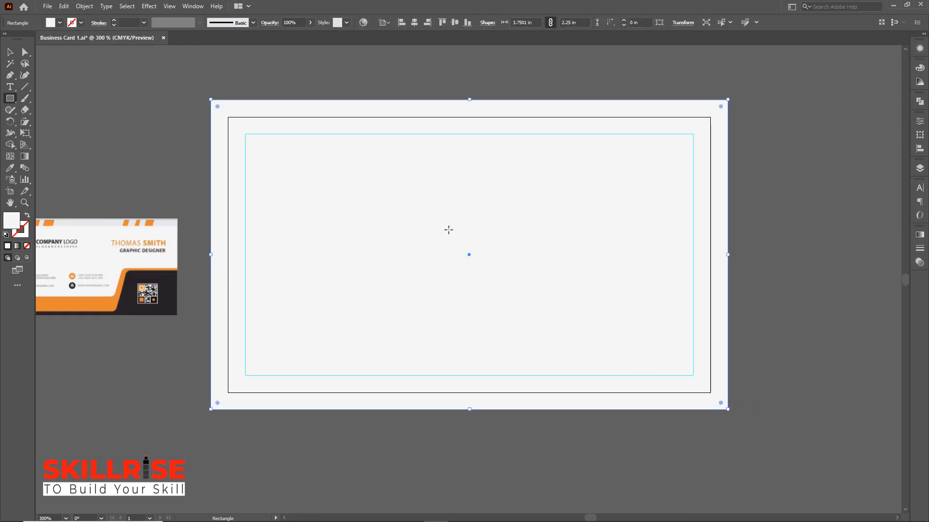
Step: Fill the rectangle with the light grey sampled from the small card's upper strip, and remove it from over the reference card
{"action": "left_click", "coordinate": [11, 168]}
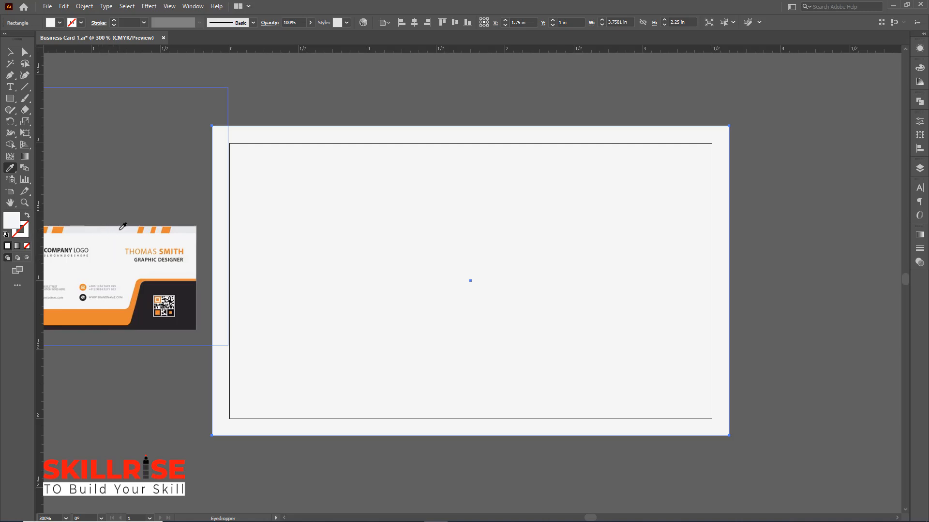
{"action": "left_click", "coordinate": [120, 229]}
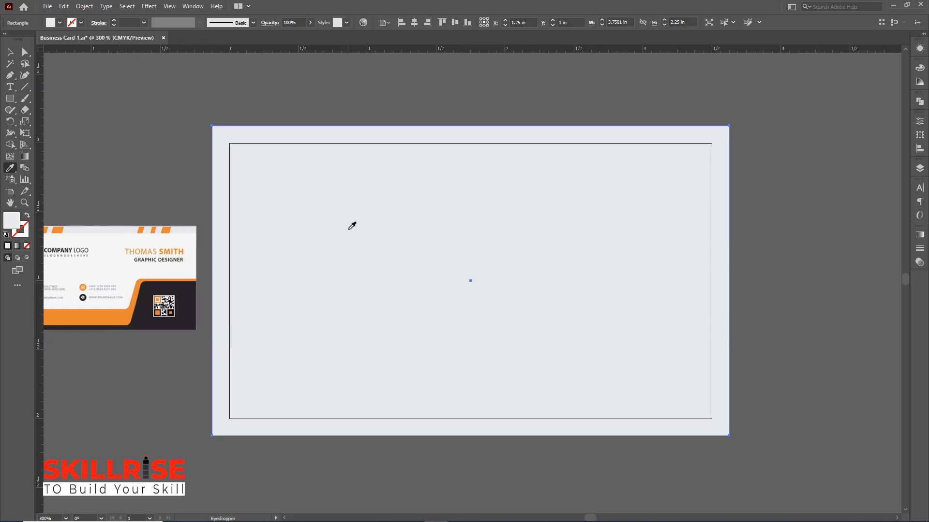
{"action": "left_click", "coordinate": [9, 53]}
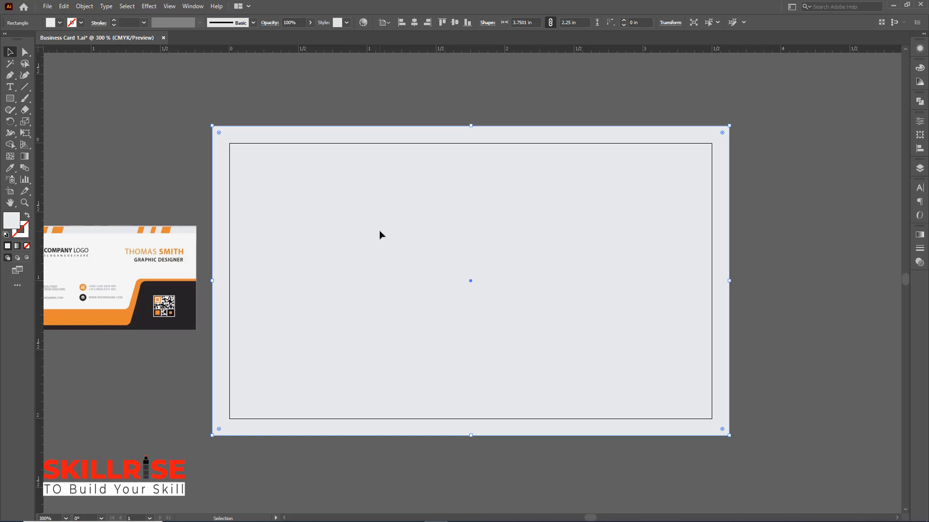
{"action": "key", "text": "a"}
{"action": "key", "text": "Delete"}
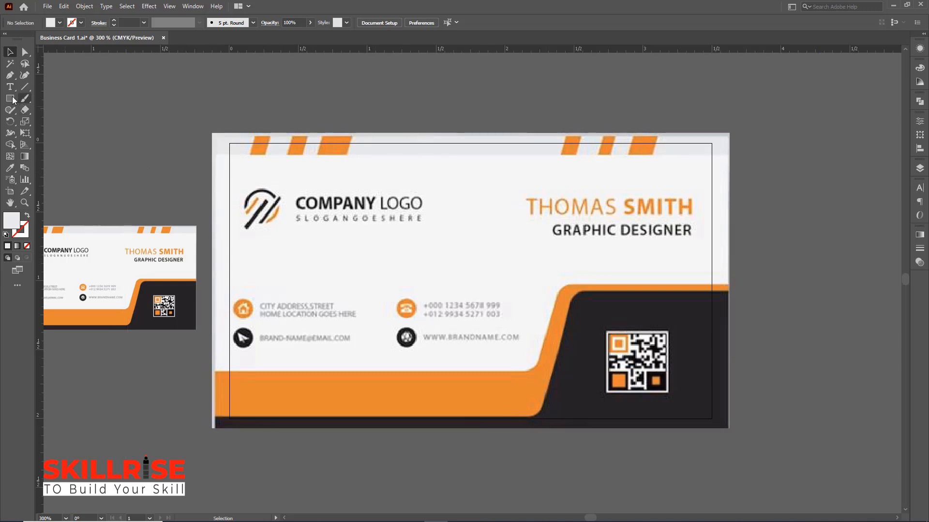
Step: Draw a rectangle about 1.98 in high from below the striped band to the card's lower edge, and stretch it to the full card width
{"action": "left_click_drag", "start_coordinate": [11, 101], "coordinate": [44, 98]}
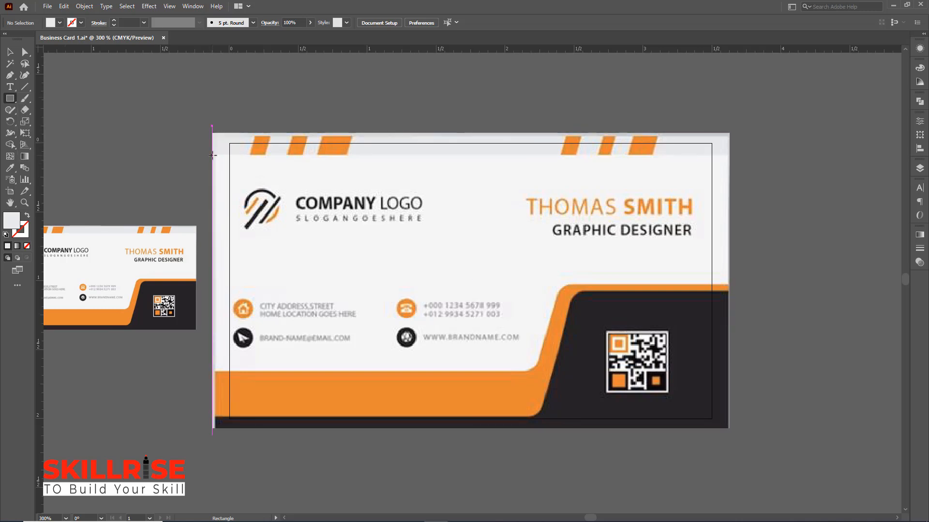
{"action": "left_click_drag", "start_coordinate": [211, 156], "coordinate": [727, 427]}
{"action": "left_click", "coordinate": [9, 52]}
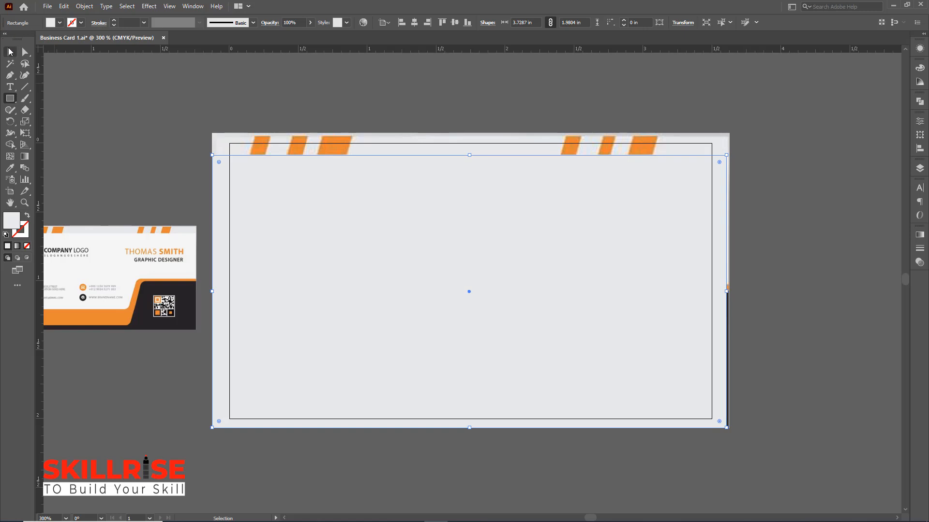
{"action": "left_click_drag", "start_coordinate": [726, 291], "coordinate": [729, 292]}
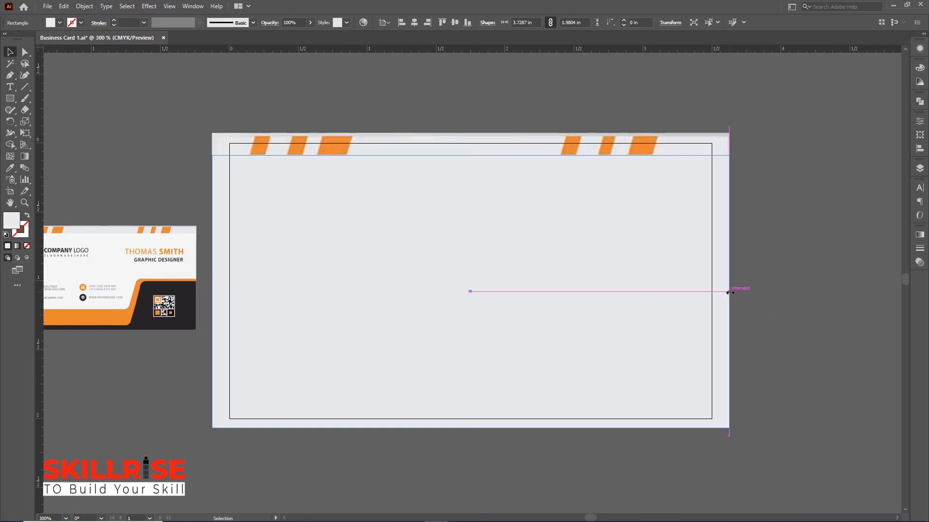
Step: Fill the large rectangle with the off-white sampled from the small card's body, and remove it from over the reference card
{"action": "left_click", "coordinate": [10, 169]}
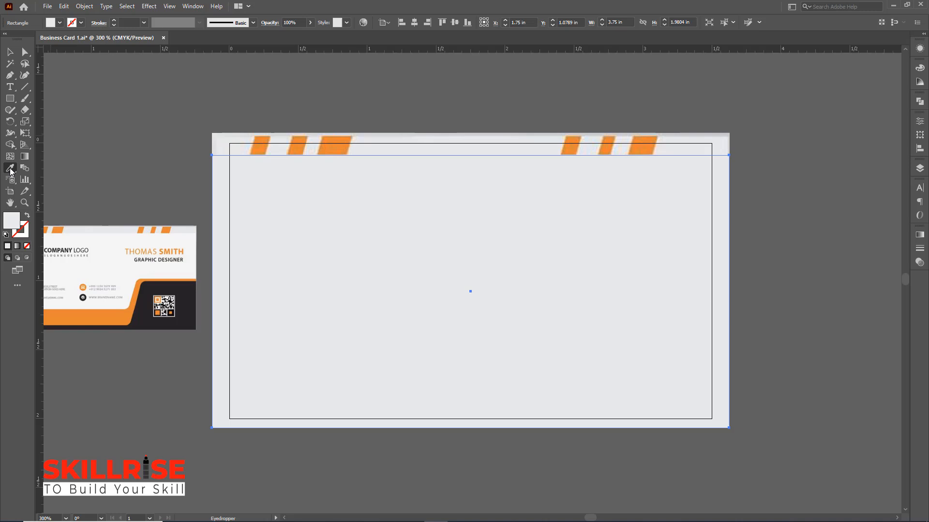
{"action": "left_click", "coordinate": [110, 250]}
{"action": "key", "text": "v"}
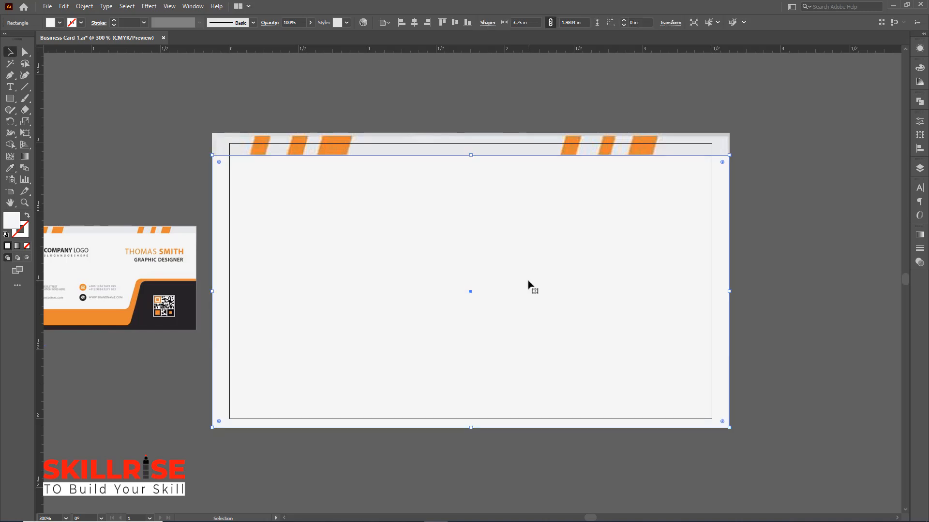
{"action": "key", "text": "a"}
{"action": "key", "text": "v"}
{"action": "key", "text": "a"}
{"action": "key", "text": "Delete"}
{"action": "key", "text": "v"}
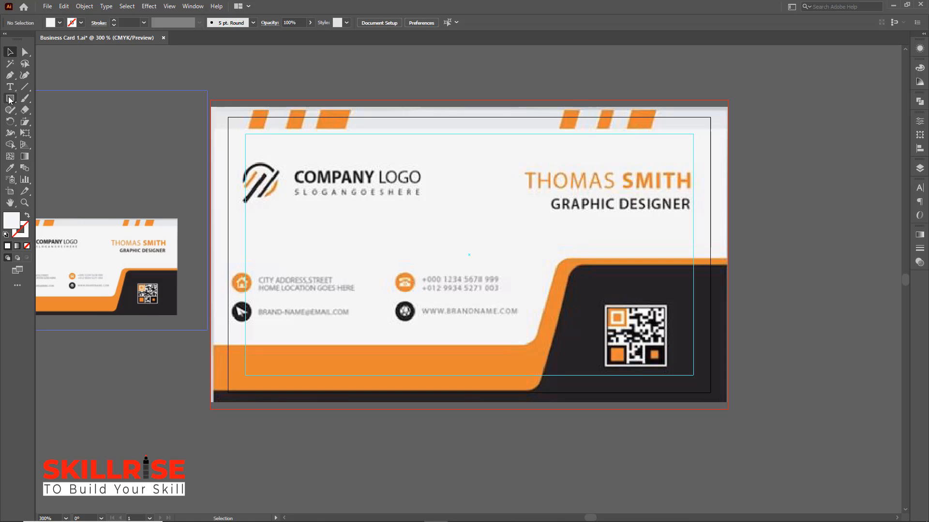
Step: Draw a rectangle about 1.18 by 1.09 in over the card's dark corner panel and shift its lower-left anchor left to X about 2.05 in
{"action": "left_click_drag", "start_coordinate": [10, 100], "coordinate": [57, 97]}
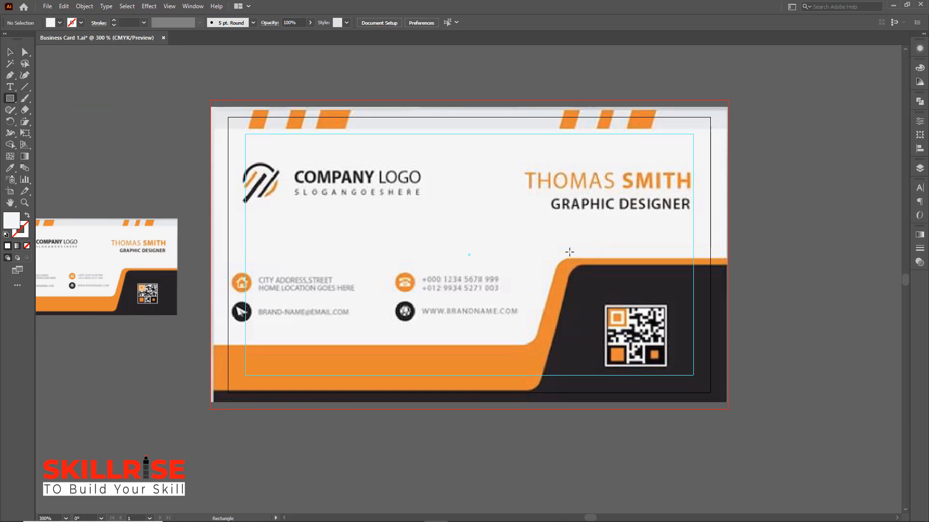
{"action": "left_click_drag", "start_coordinate": [564, 260], "coordinate": [727, 410]}
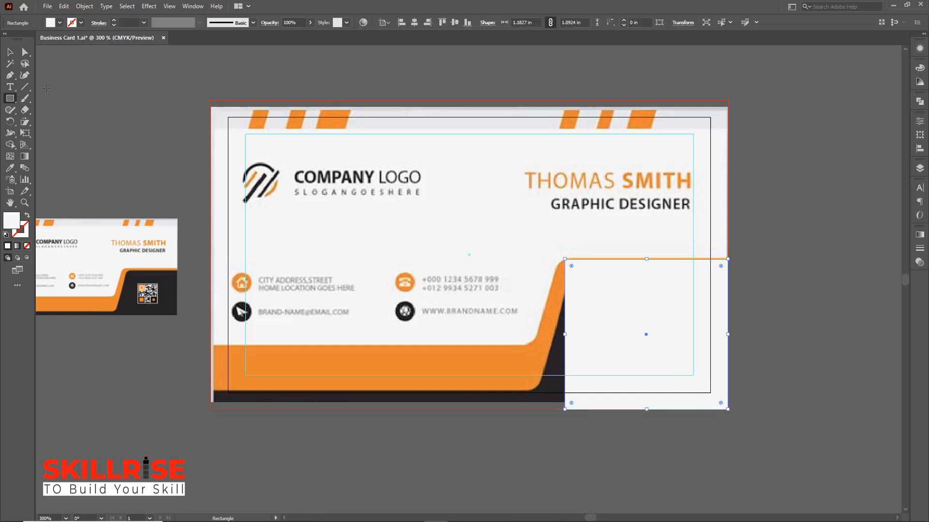
{"action": "left_click", "coordinate": [24, 52]}
{"action": "left_click", "coordinate": [65, 57]}
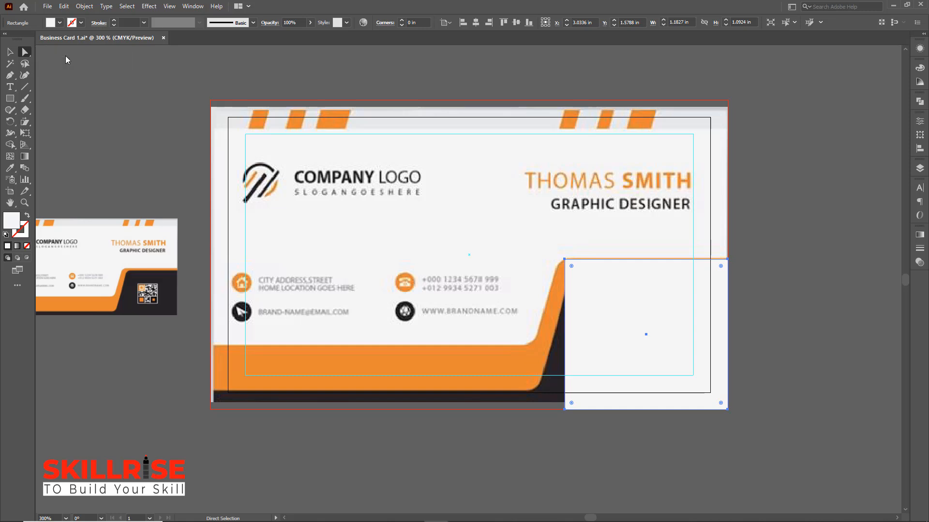
{"action": "left_click", "coordinate": [565, 410]}
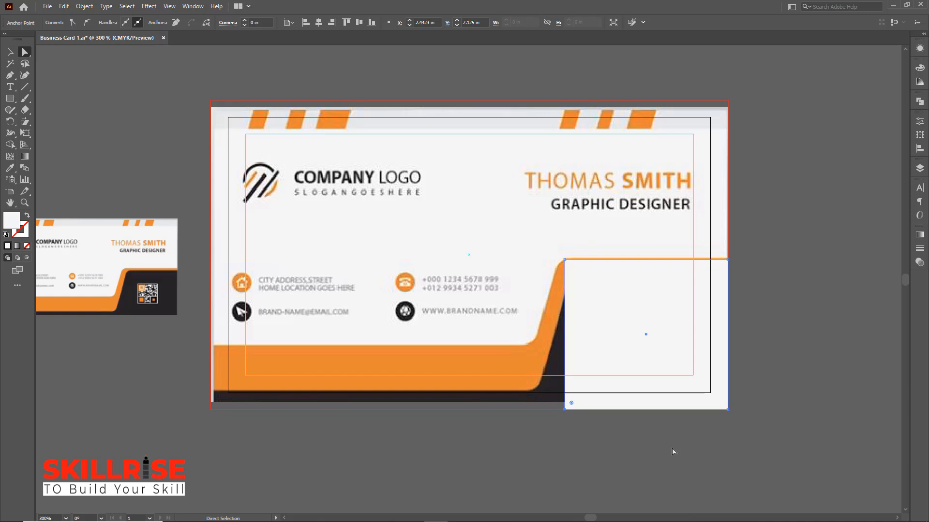
{"action": "key", "text": "Left"}
{"action": "key", "text": "Left"}
{"action": "key", "text": "Left"}
{"action": "key", "text": "Left"}
{"action": "key", "text": "Left"}
{"action": "key", "text": "Left"}
{"action": "key", "text": "Left"}
{"action": "key", "text": "Left"}
{"action": "key", "text": "Left"}
{"action": "key", "text": "Left"}
{"action": "key", "text": "Left"}
{"action": "key", "text": "Left"}
{"action": "key", "text": "Left"}
{"action": "key", "text": "Left"}
{"action": "key", "text": "Left"}
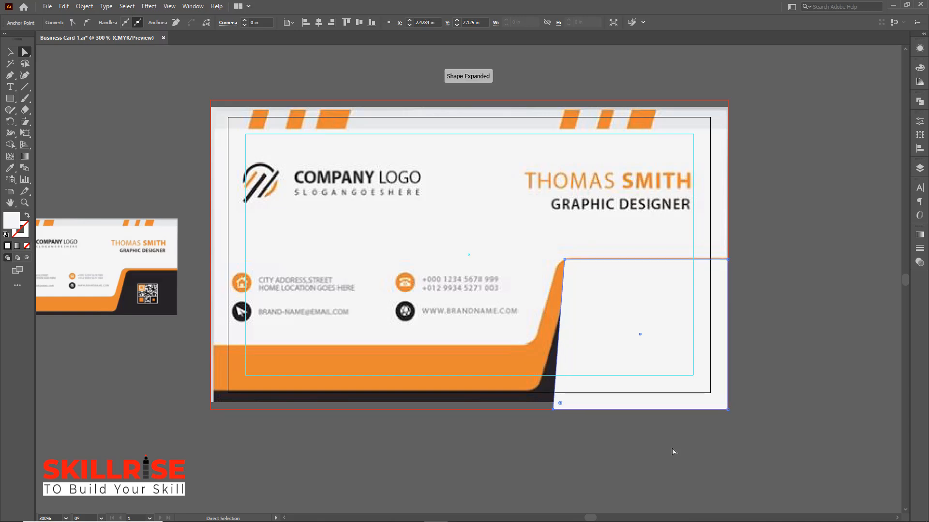
{"action": "key", "text": "Left"}
{"action": "key", "text": "Left"}
{"action": "key", "text": "Left"}
{"action": "key", "text": "Left"}
{"action": "key", "text": "Left"}
{"action": "key", "text": "Left"}
{"action": "key", "text": "Left"}
{"action": "key", "text": "Left"}
{"action": "key", "text": "Left"}
{"action": "key", "text": "Left"}
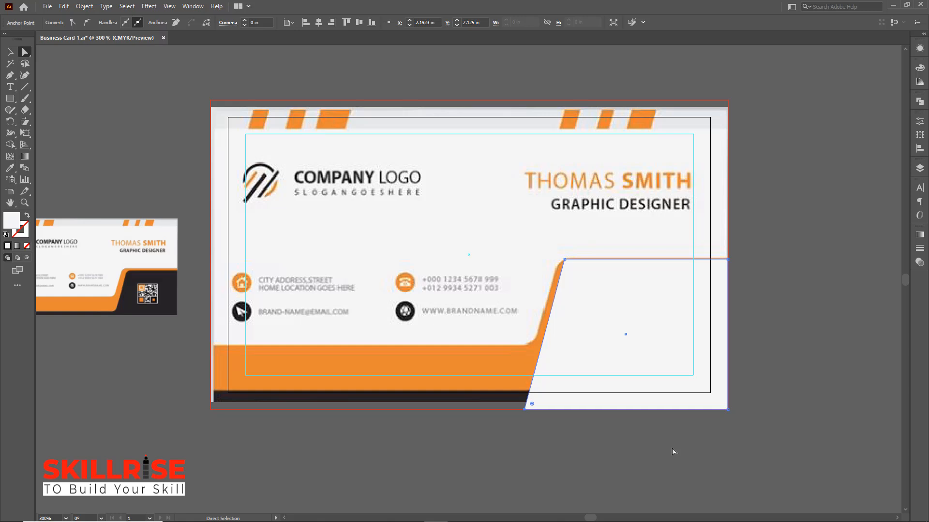
{"action": "key", "text": "Left"}
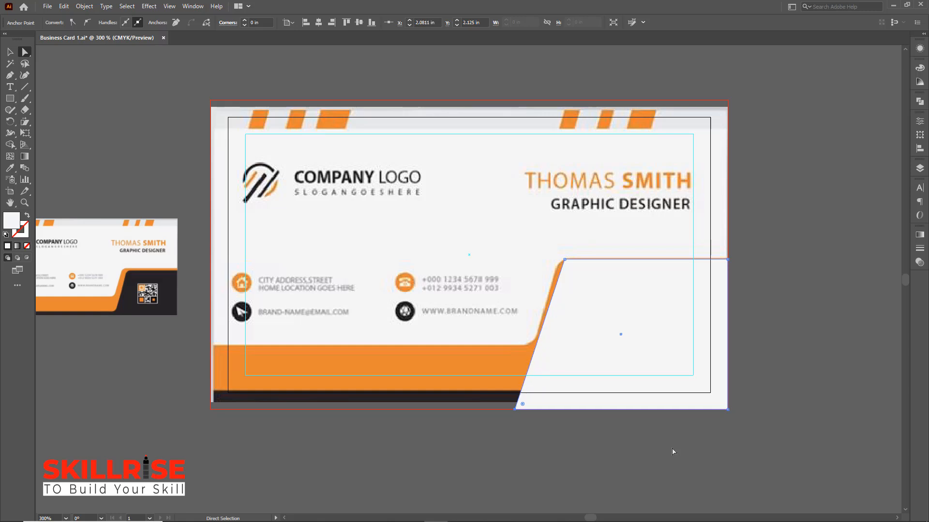
{"action": "key", "text": "Left"}
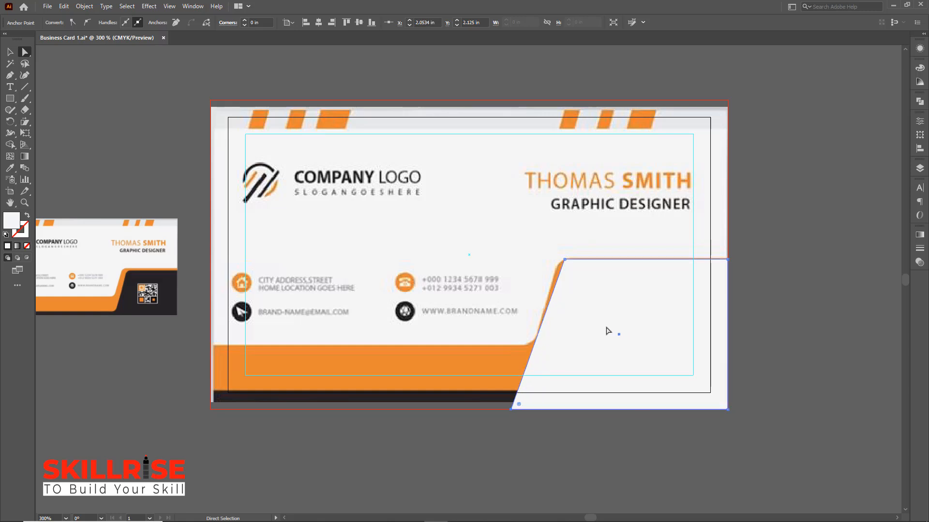
Step: Shift the shape's upper-left anchor left to X about 2.40 in and fill the shape with orange sampled from the card's lower band
{"action": "left_click", "coordinate": [565, 260]}
{"action": "key", "text": "Left"}
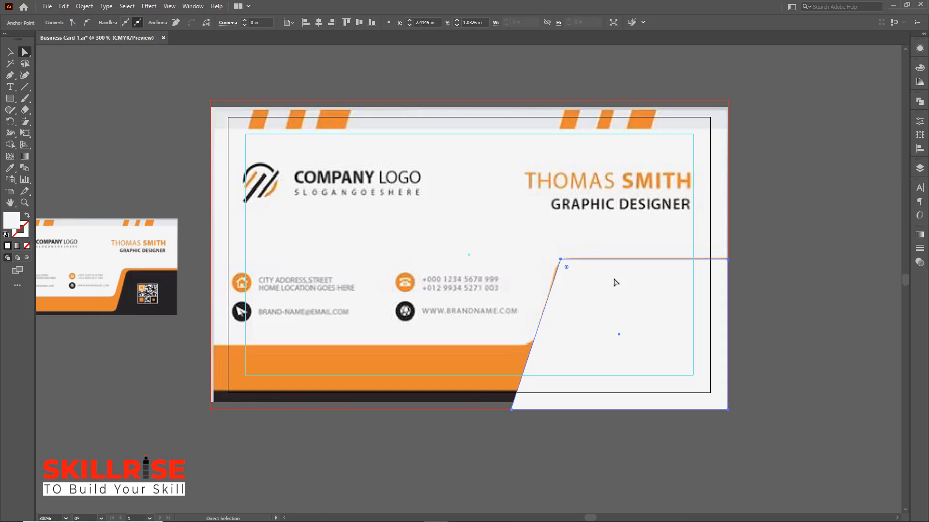
{"action": "key", "text": "Left"}
{"action": "left_click", "coordinate": [11, 169]}
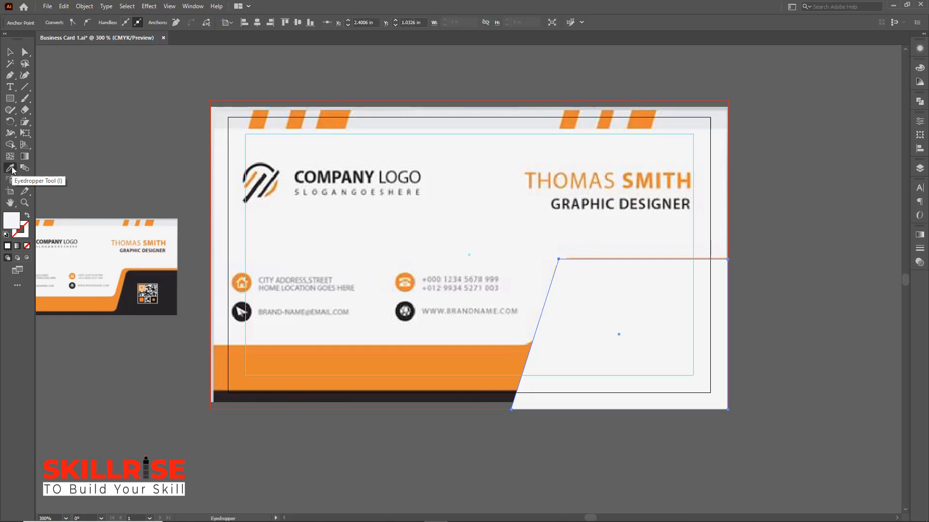
{"action": "left_click", "coordinate": [428, 356]}
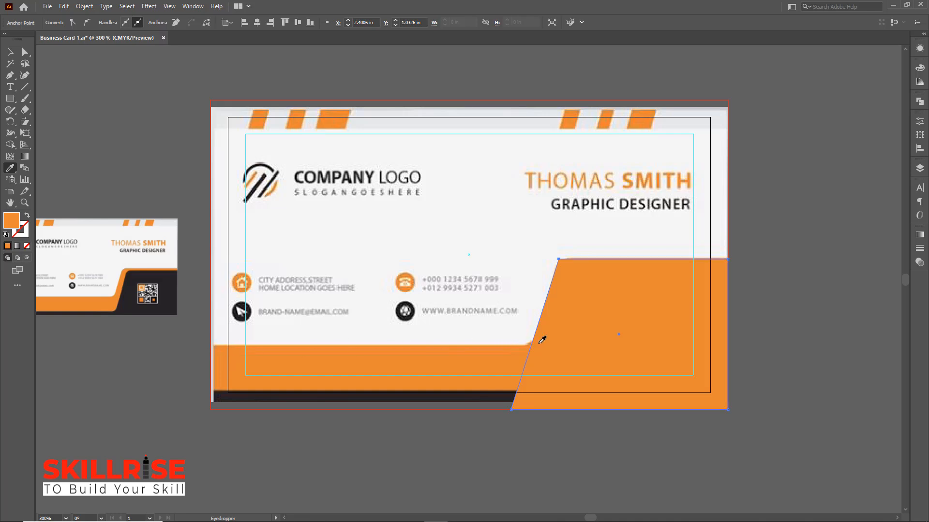
Step: Draw a rectangle about 2.80 by 0.47 in from the left bleed edge along the orange band, overlapping the slanted shape
{"action": "left_click_drag", "start_coordinate": [10, 98], "coordinate": [51, 99]}
{"action": "left_click", "coordinate": [51, 99]}
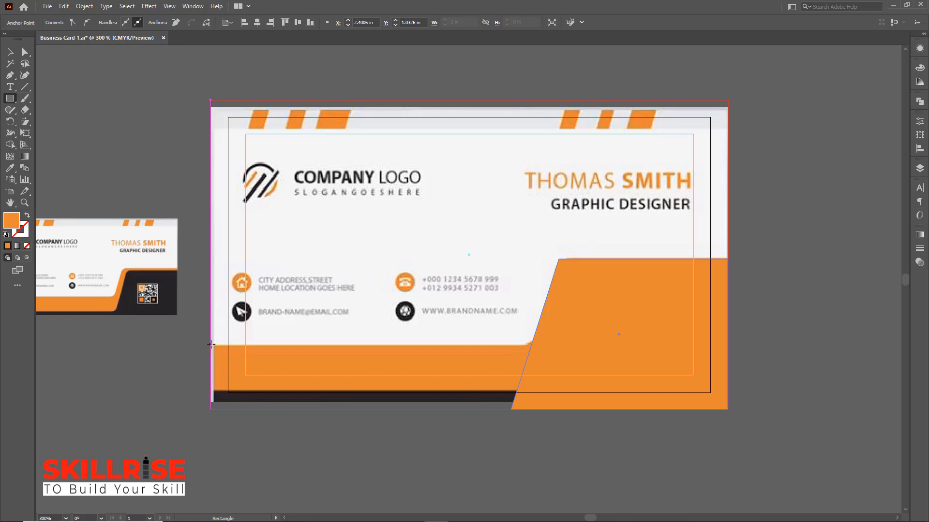
{"action": "mouse_move", "coordinate": [211, 346]}
{"action": "left_mouse_down"}
{"action": "mouse_move", "coordinate": [482, 382]}
{"action": "mouse_move", "coordinate": [597, 409]}
{"action": "left_mouse_up"}
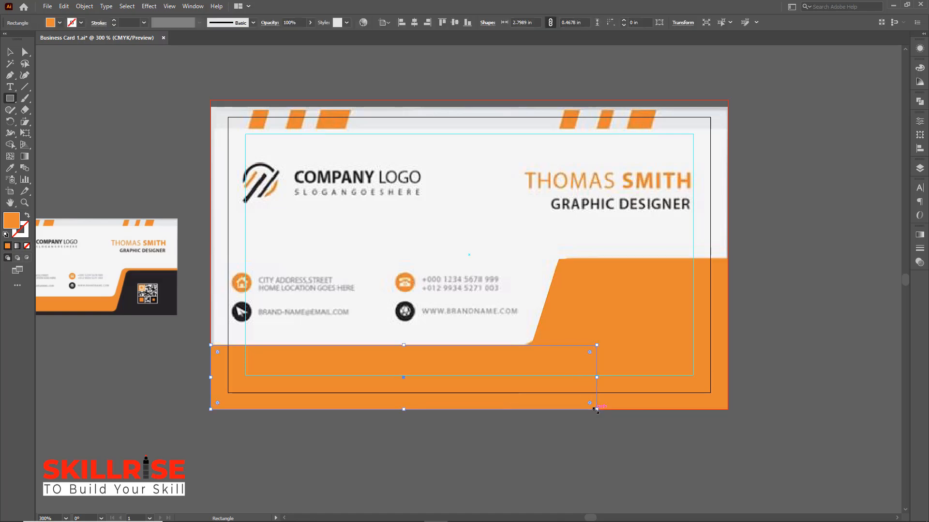
Step: Unite the orange band rectangle and the slanted corner shape into one shape with Pathfinder
{"action": "left_click", "coordinate": [10, 52]}
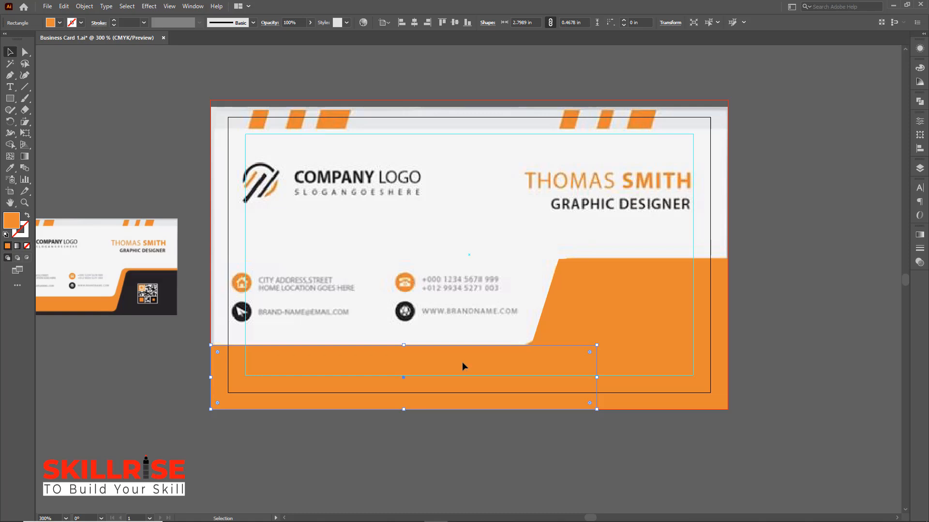
{"action": "left_click", "coordinate": [634, 303]}
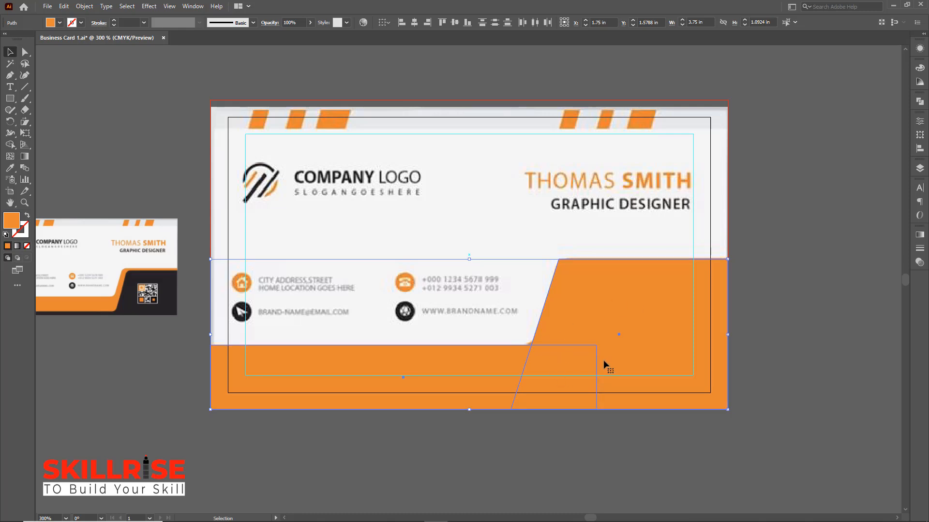
{"action": "left_click", "coordinate": [919, 103]}
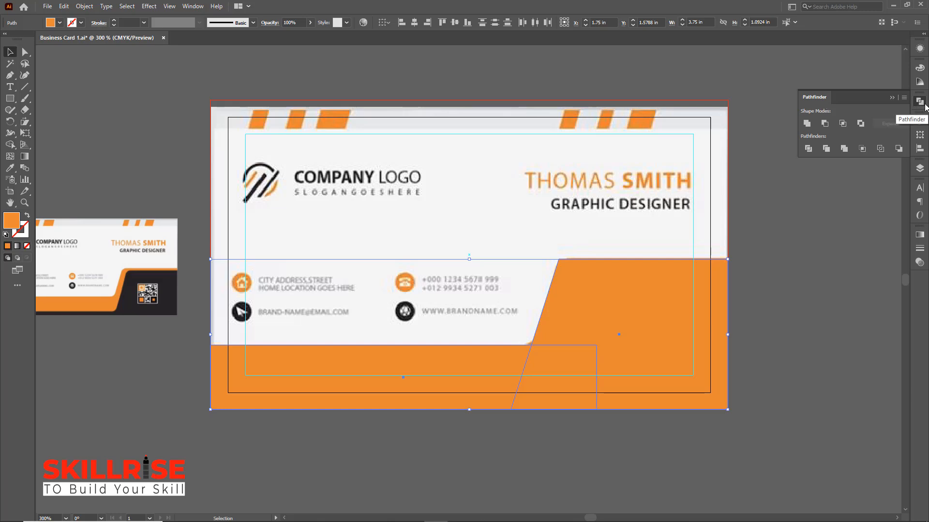
{"action": "left_click", "coordinate": [192, 6]}
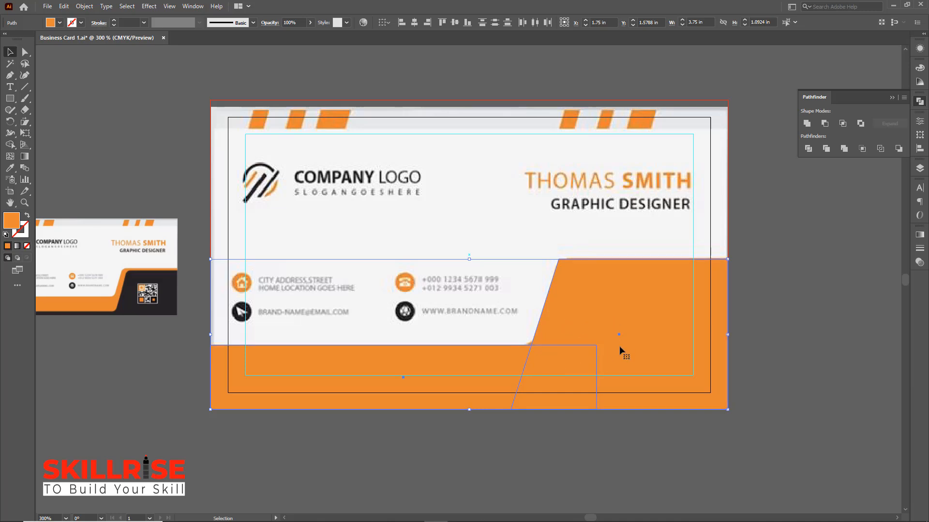
{"action": "left_click", "coordinate": [805, 124]}
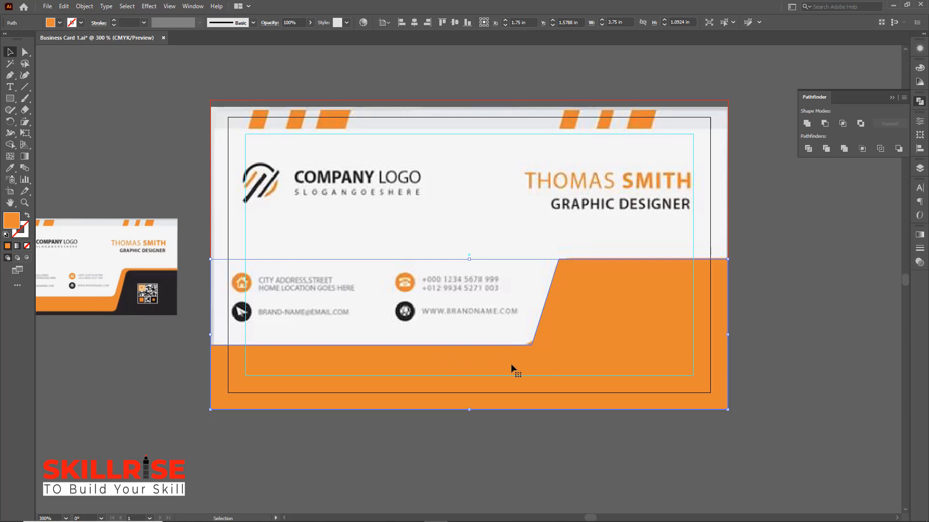
Step: Round the orange shape's two corners at the ends of its slanted edge, giving the lower one a radius of about 0.12 in
{"action": "left_click", "coordinate": [25, 53]}
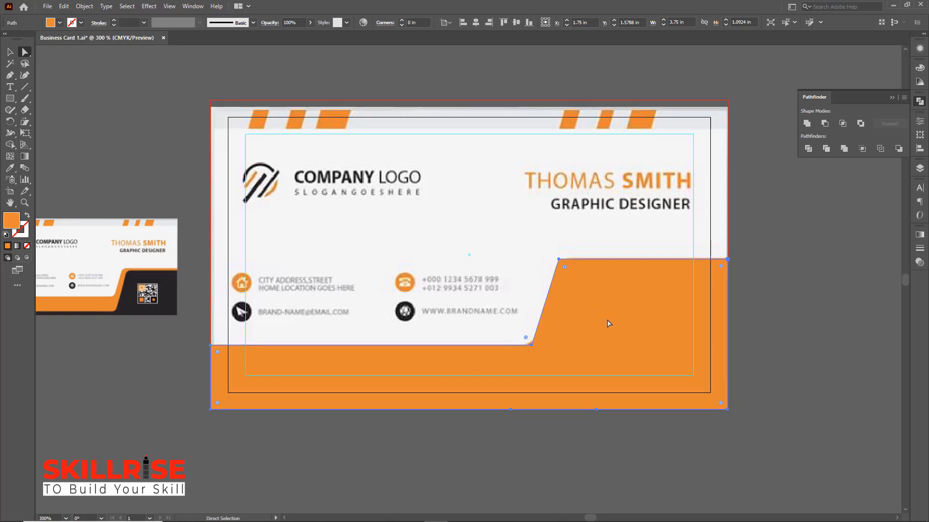
{"action": "key", "text": "ctrl+plus"}
{"action": "key", "text": "ctrl+plus"}
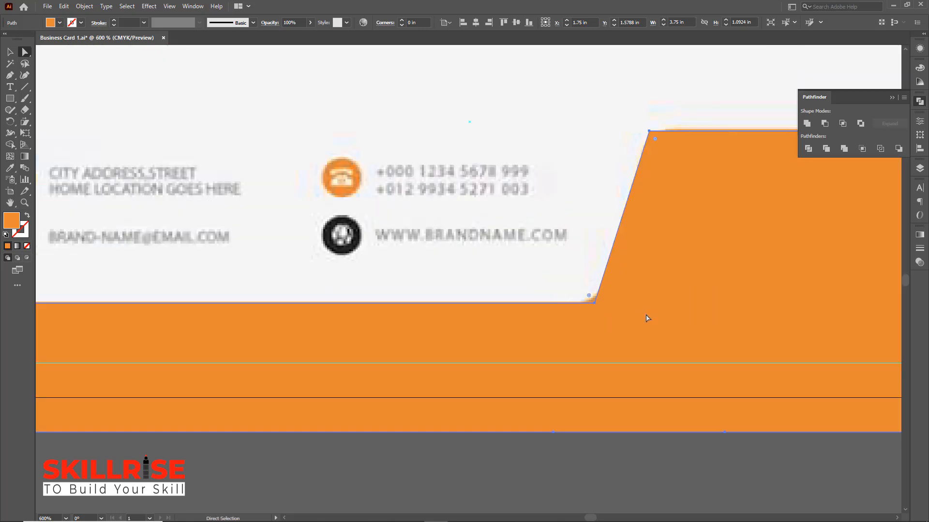
{"action": "left_click_drag", "start_coordinate": [591, 277], "coordinate": [252, 357]}
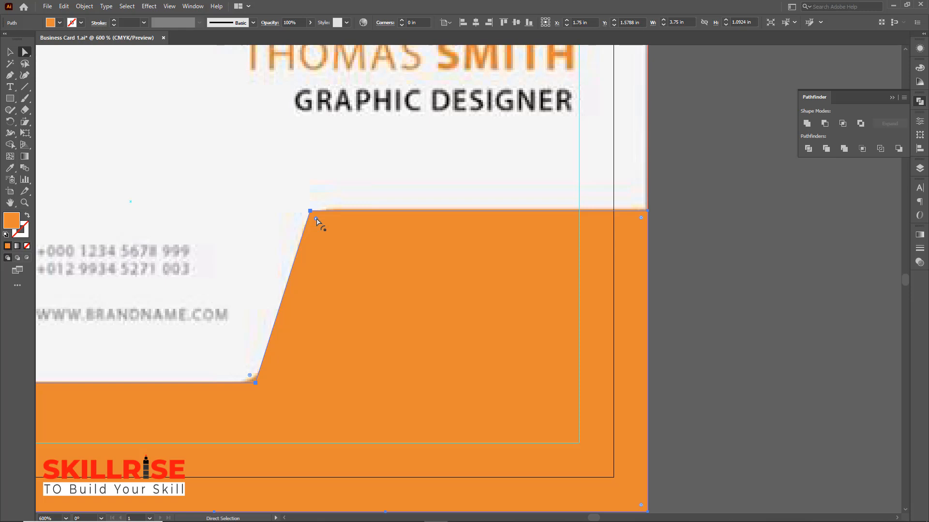
{"action": "left_click_drag", "start_coordinate": [317, 221], "coordinate": [338, 248]}
{"action": "left_click", "coordinate": [250, 376]}
{"action": "left_click_drag", "start_coordinate": [250, 376], "coordinate": [231, 350]}
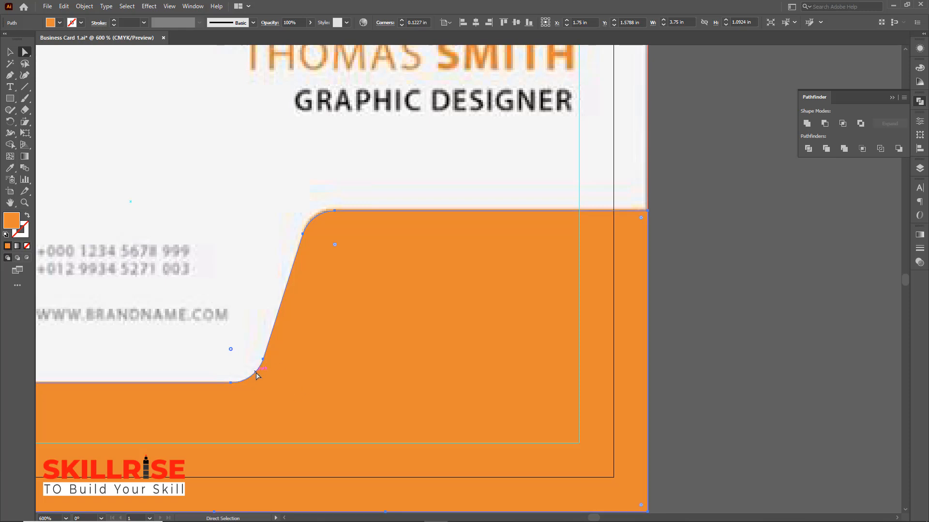
Step: Remove the rounded orange shape from over the reference card
{"action": "key", "text": "ctrl+minus"}
{"action": "key", "text": "ctrl+minus"}
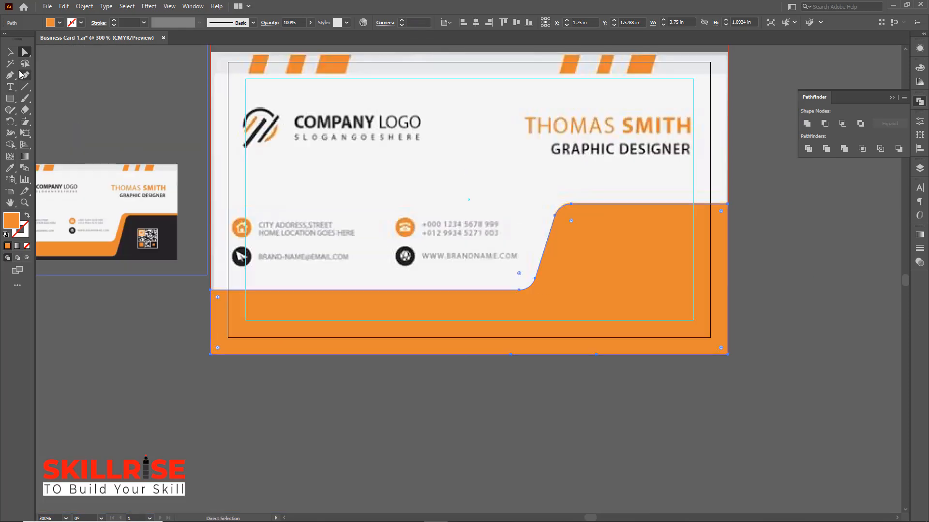
{"action": "left_click", "coordinate": [11, 52]}
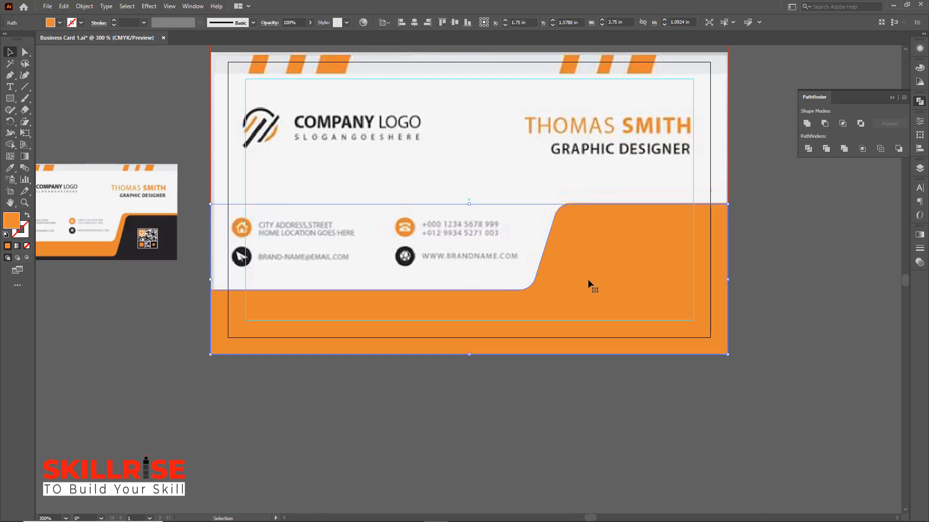
{"action": "key", "text": "a"}
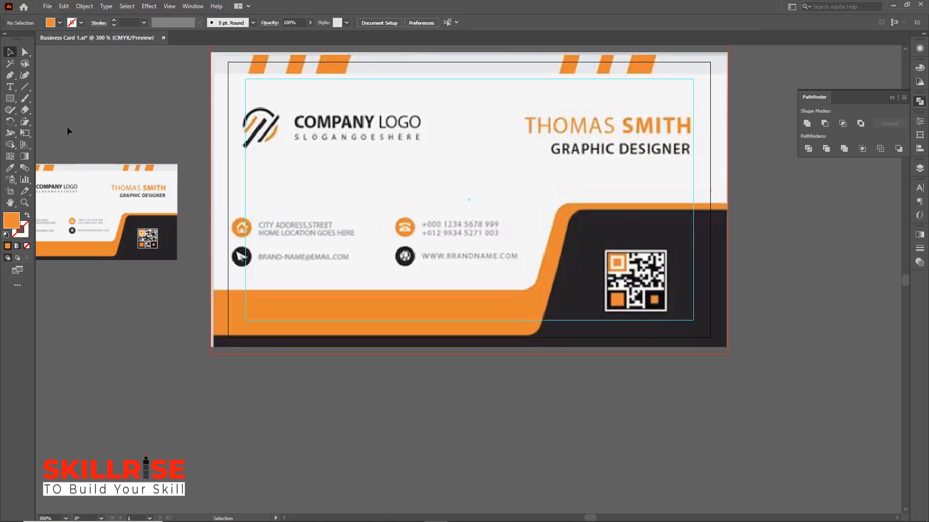
Step: Draw a rectangle about 1.08 by 1.06 in from the dark panel's upper edge to the card's lower-right bleed corner
{"action": "left_click", "coordinate": [11, 99]}
{"action": "right_click", "coordinate": [12, 101]}
{"action": "left_click", "coordinate": [46, 99]}
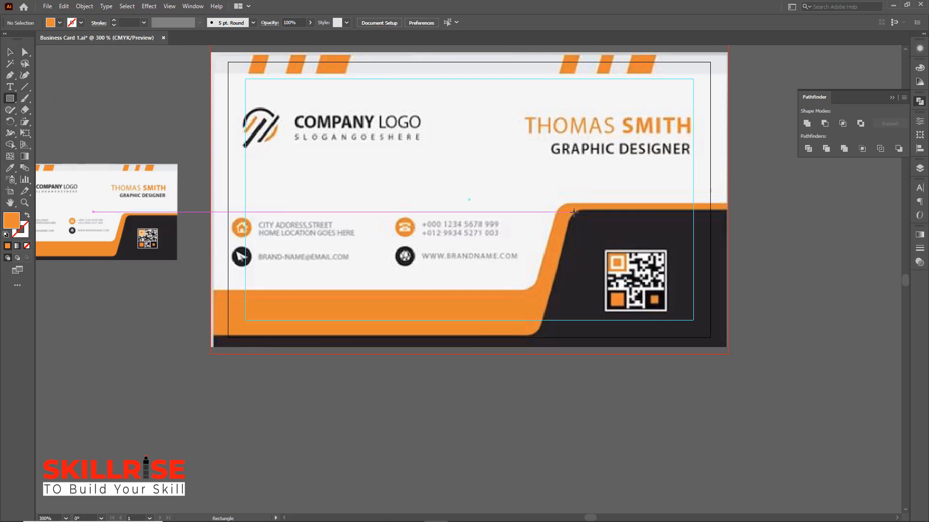
{"action": "left_click_drag", "start_coordinate": [579, 209], "coordinate": [728, 355]}
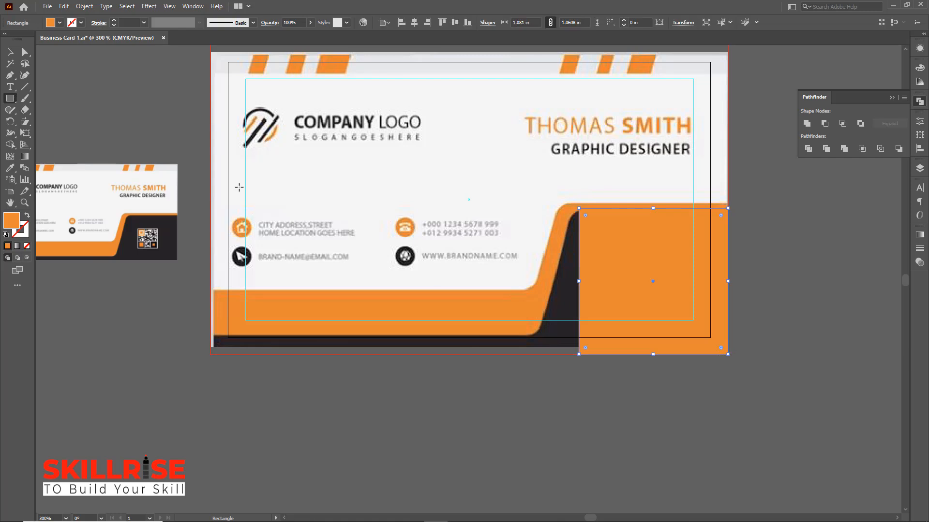
Step: Slant the rectangle's left edge along the dark panel, moving its lower anchor to X about 2.18 in and its upper anchor to about 2.50 in
{"action": "left_click_drag", "start_coordinate": [25, 52], "coordinate": [51, 53]}
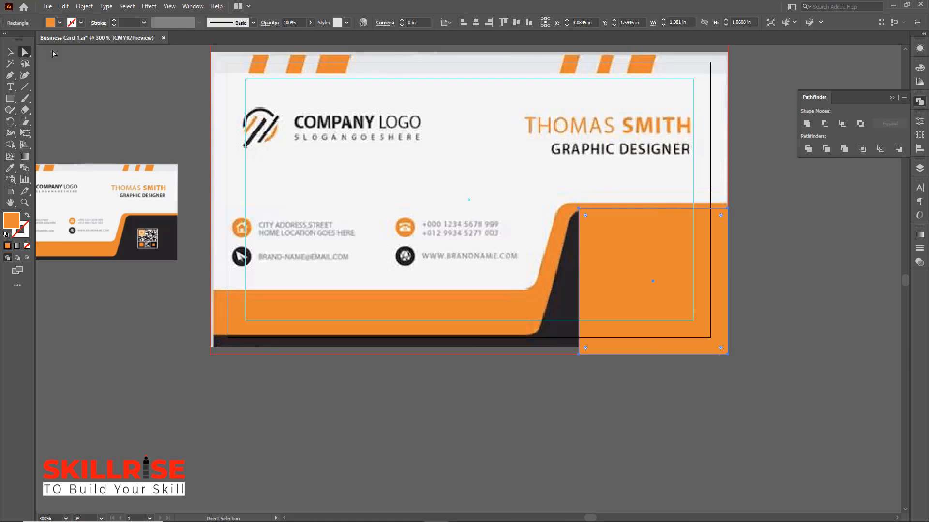
{"action": "left_click", "coordinate": [579, 355]}
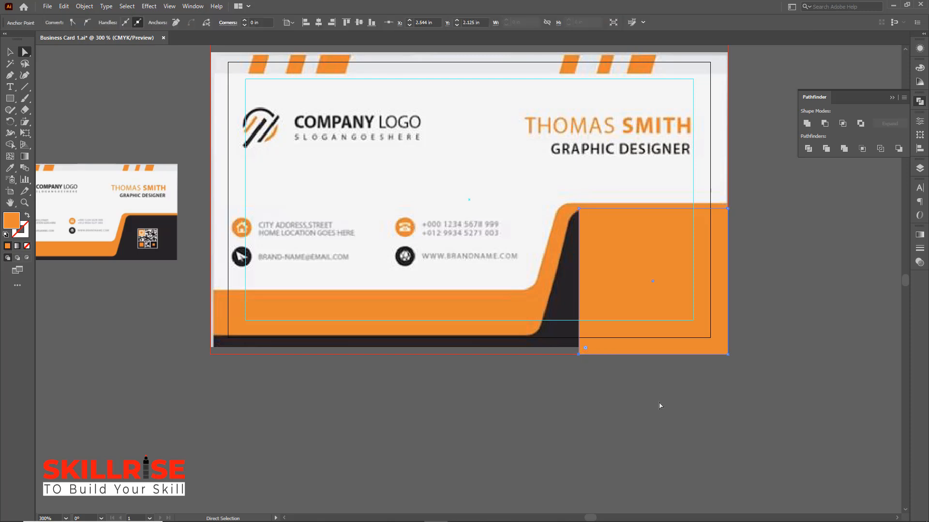
{"action": "key", "text": "Left"}
{"action": "key", "text": "Left"}
{"action": "key", "text": "Left"}
{"action": "key", "text": "Left"}
{"action": "key", "text": "Left"}
{"action": "key", "text": "Left"}
{"action": "key", "text": "Left"}
{"action": "key", "text": "Left"}
{"action": "key", "text": "Left"}
{"action": "key", "text": "Left"}
{"action": "key", "text": "Left"}
{"action": "key", "text": "Left"}
{"action": "key", "text": "Left"}
{"action": "key", "text": "Left"}
{"action": "key", "text": "Left"}
{"action": "key", "text": "Left"}
{"action": "key", "text": "Left"}
{"action": "key", "text": "Left"}
{"action": "key", "text": "Left"}
{"action": "key", "text": "Left"}
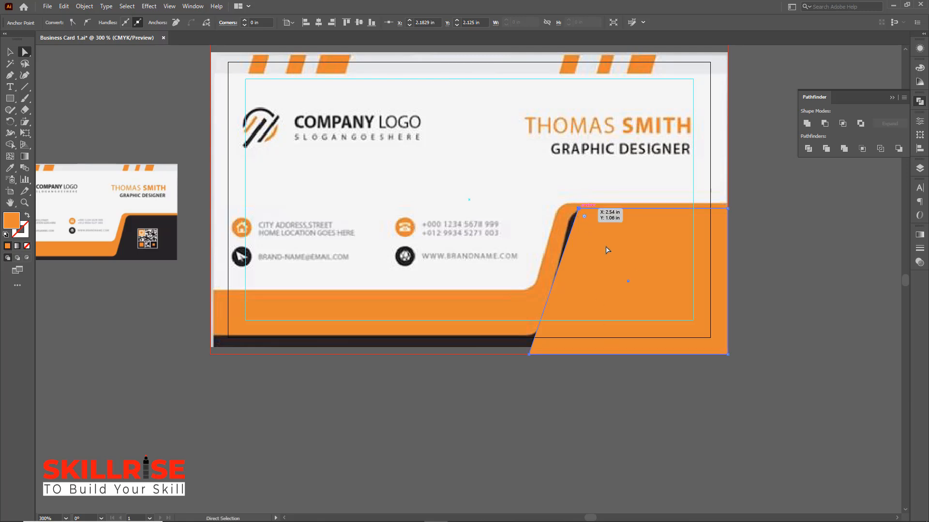
{"action": "left_click", "coordinate": [581, 211]}
{"action": "key", "text": "Left"}
{"action": "key", "text": "Left"}
{"action": "key", "text": "Left"}
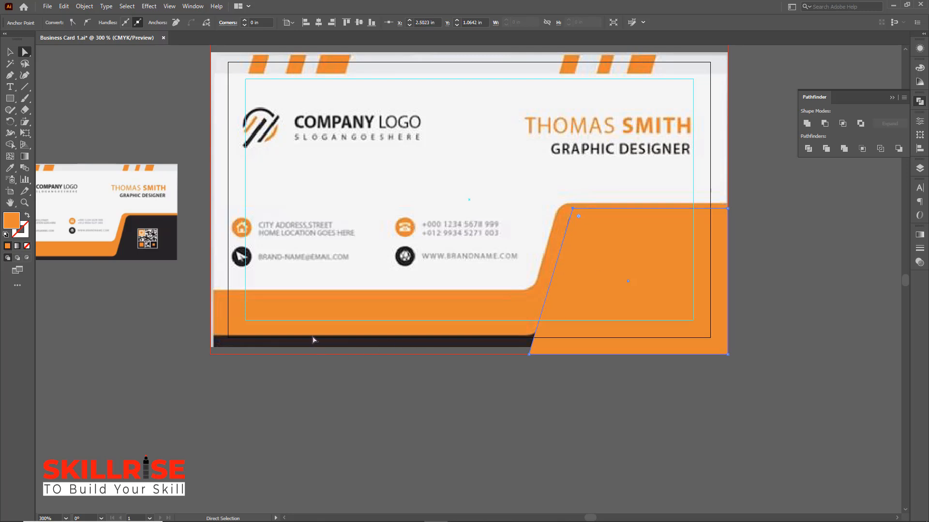
Step: Draw a rectangle about 2.67 by 0.15 in along the card's lower bleed edge, overlapping the slanted shape
{"action": "left_click", "coordinate": [9, 98]}
{"action": "left_click", "coordinate": [59, 99]}
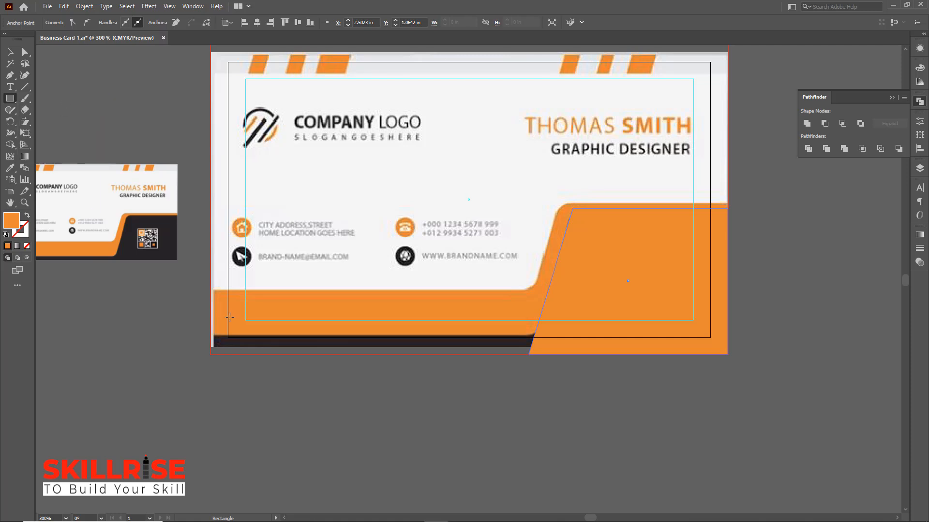
{"action": "left_click_drag", "start_coordinate": [209, 335], "coordinate": [579, 355]}
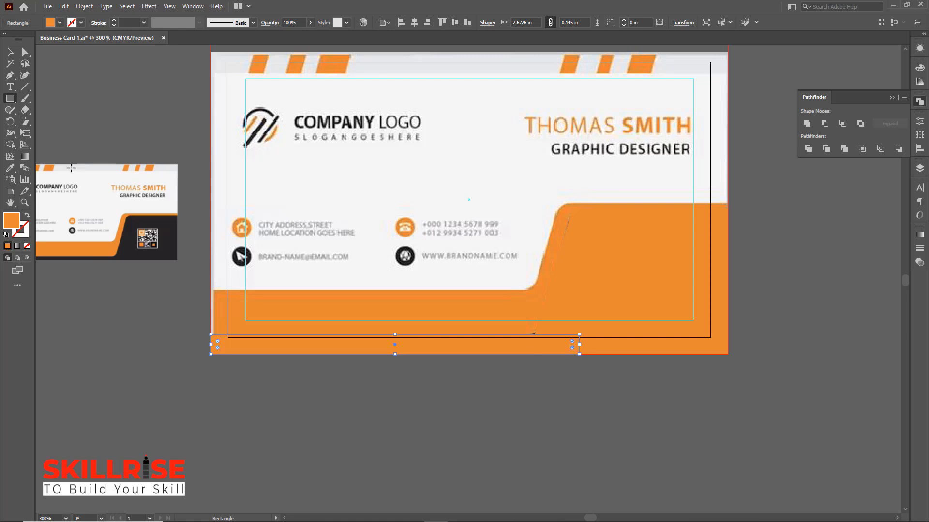
Step: Unite the bottom strip with the slanted shape and fill the result with the near-black sampled from the small reference card's dark panel
{"action": "left_click", "coordinate": [10, 52]}
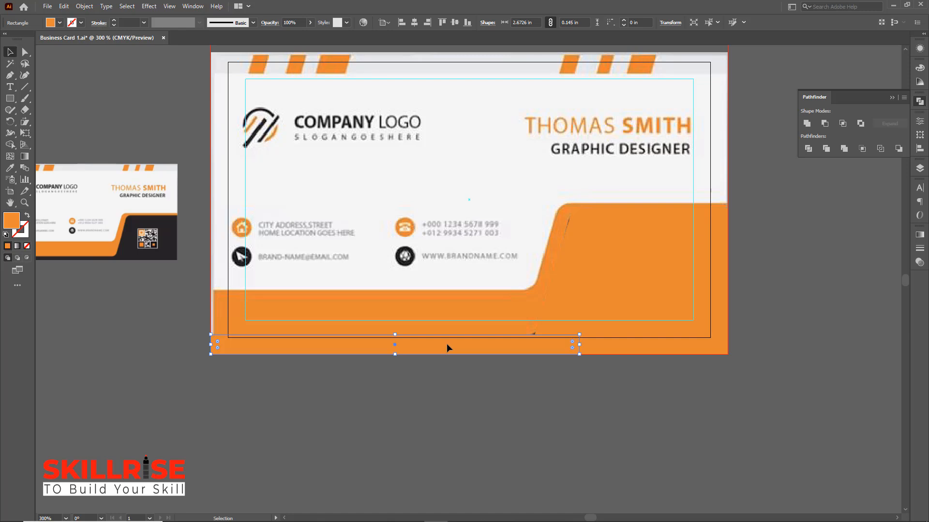
{"action": "left_click", "coordinate": [620, 251], "text": "shift"}
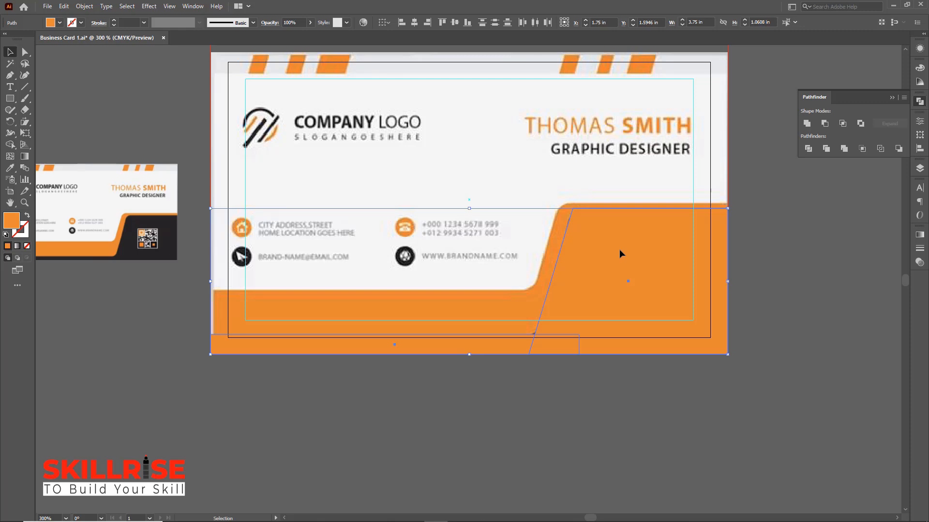
{"action": "left_click", "coordinate": [807, 124]}
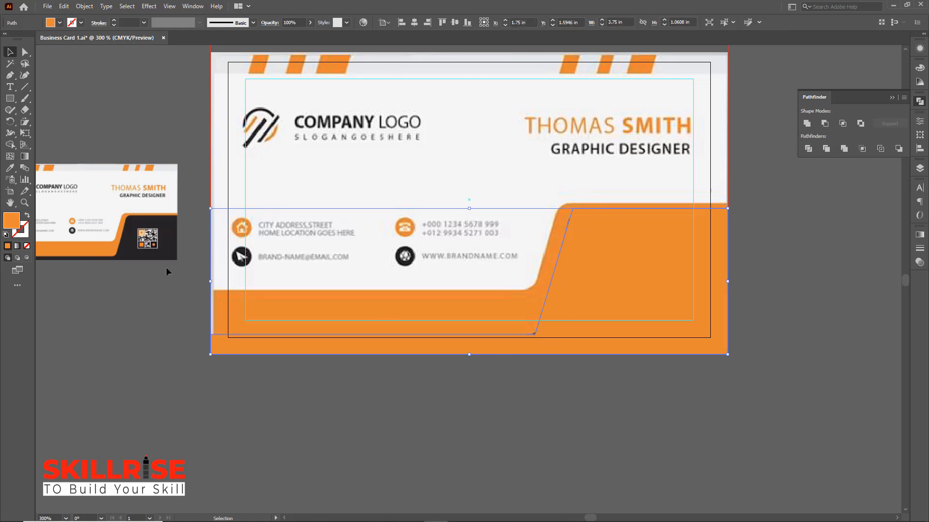
{"action": "left_click", "coordinate": [10, 167]}
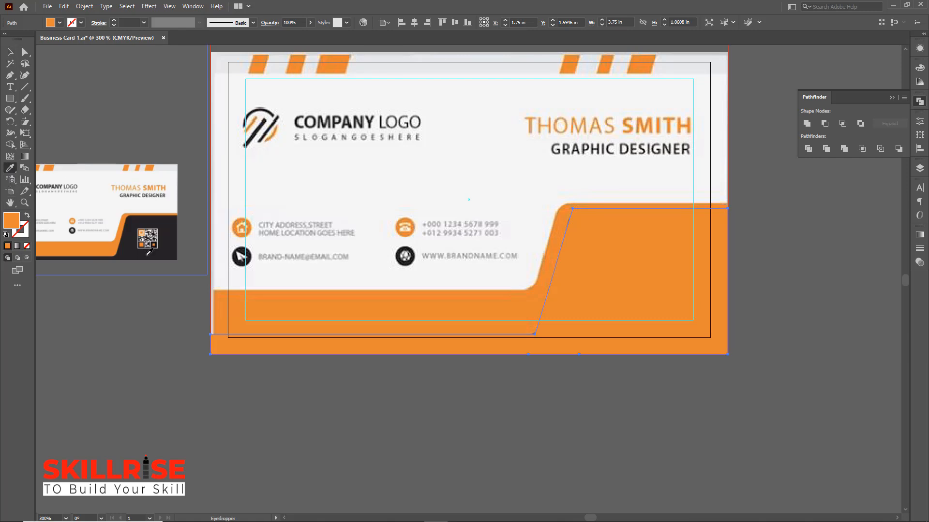
{"action": "left_click", "coordinate": [169, 227]}
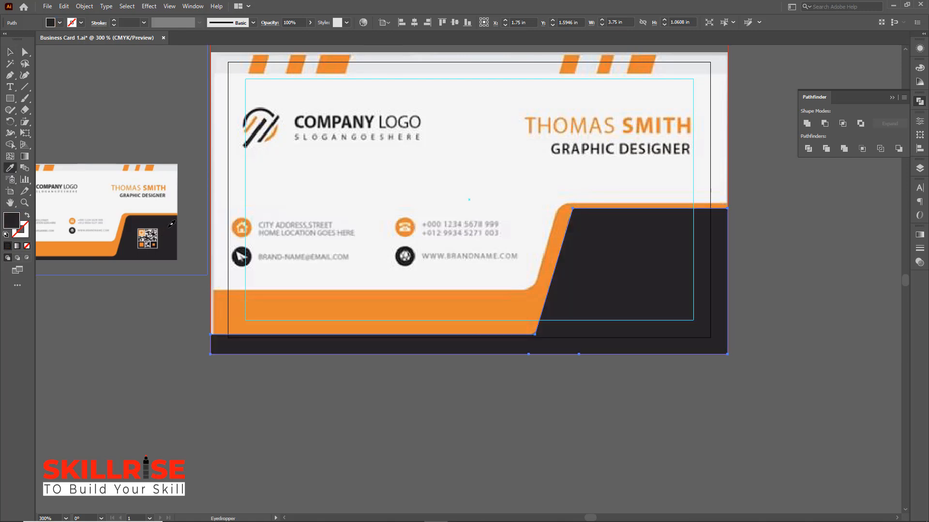
Step: Round the dark shape's two corners at the ends of its slanted edge, giving the lower one a radius of about 0.11 in
{"action": "left_click", "coordinate": [24, 54]}
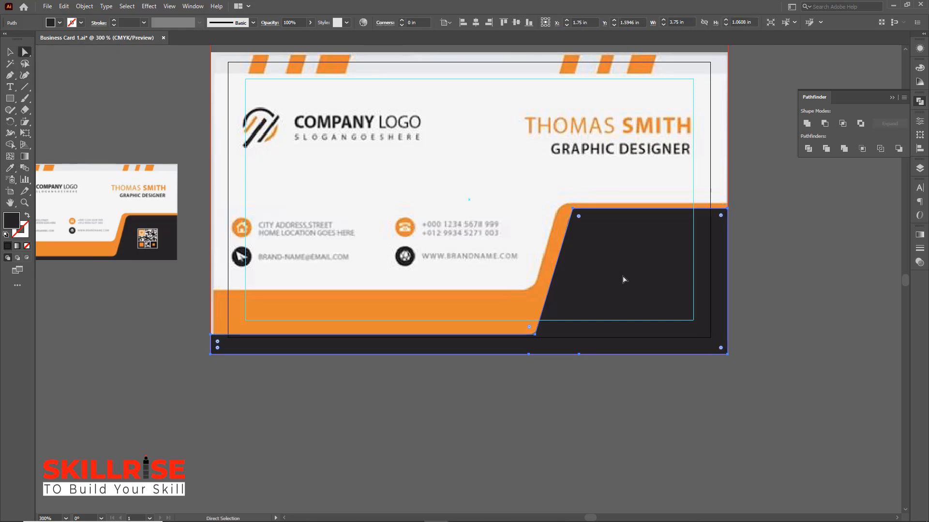
{"action": "key", "text": "ctrl+plus"}
{"action": "key", "text": "ctrl+plus"}
{"action": "left_click_drag", "start_coordinate": [803, 206], "coordinate": [532, 311]}
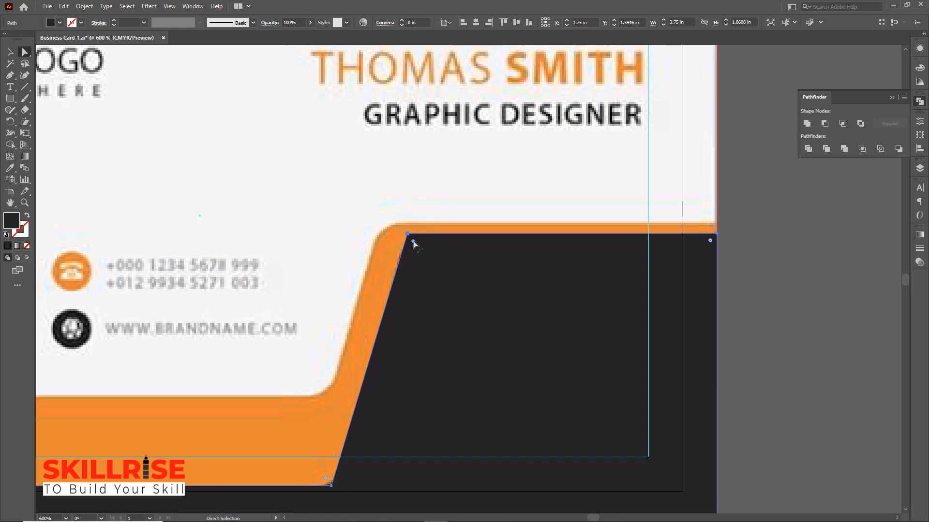
{"action": "left_click_drag", "start_coordinate": [414, 243], "coordinate": [441, 275]}
{"action": "left_click_drag", "start_coordinate": [425, 431], "coordinate": [524, 285]}
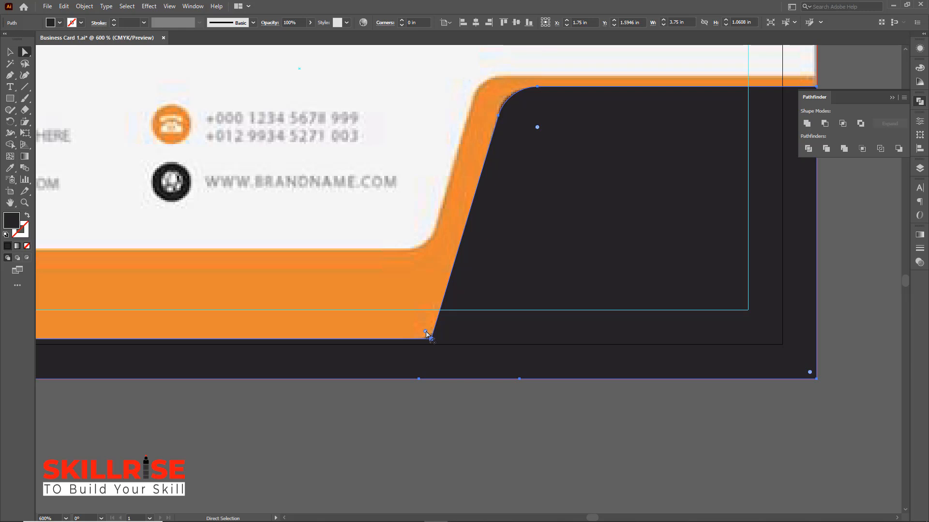
{"action": "left_click_drag", "start_coordinate": [426, 334], "coordinate": [412, 310]}
Step: Hide the finished dark shape to expose the reference card beneath it
{"action": "key", "text": "v"}
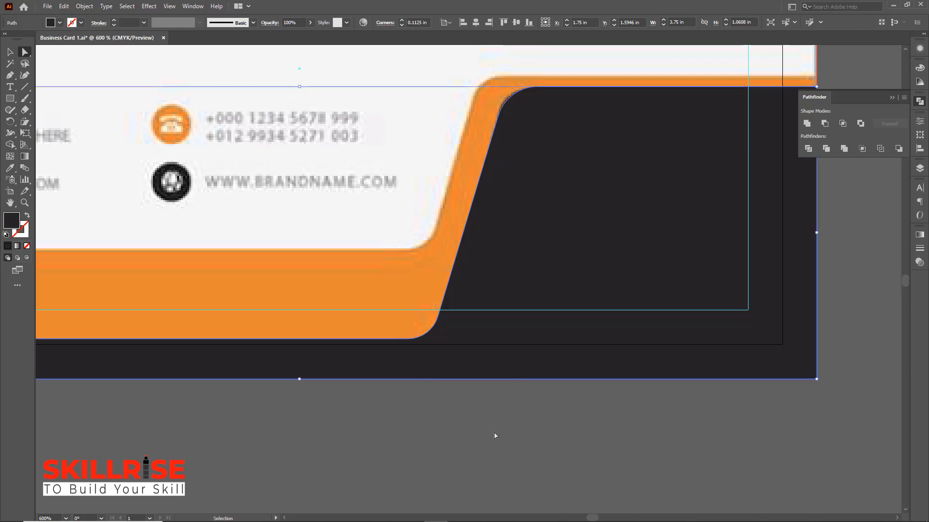
{"action": "key", "text": "ctrl+minus"}
{"action": "key", "text": "ctrl+minus"}
{"action": "key", "text": "ctrl+minus"}
{"action": "key", "text": "a"}
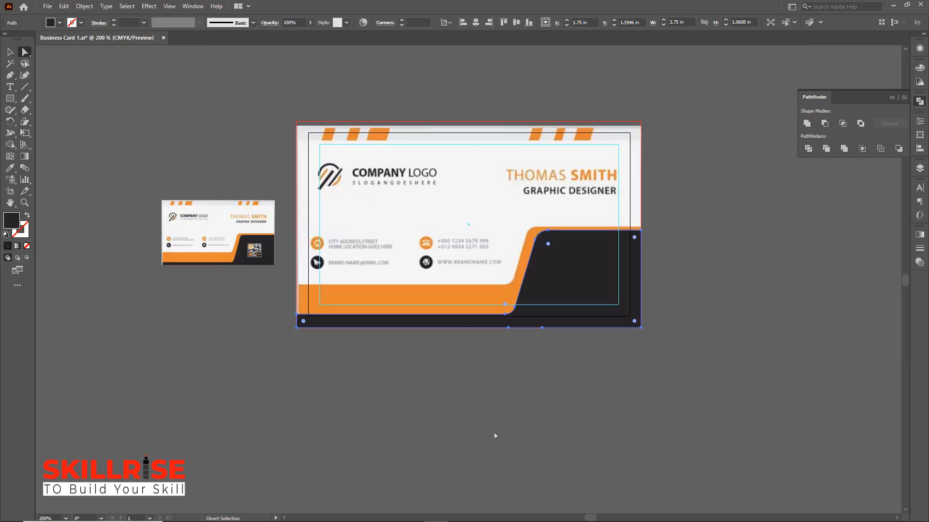
{"action": "left_click", "coordinate": [10, 52]}
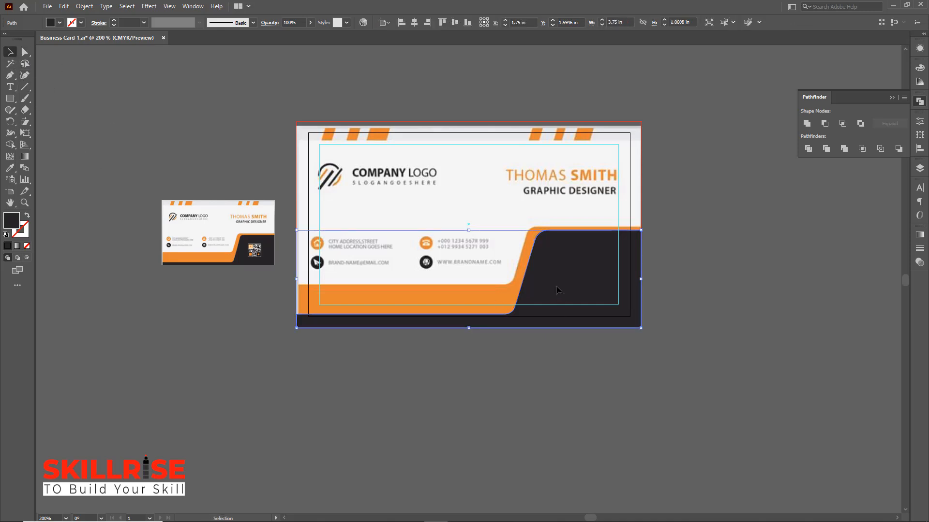
{"action": "key", "text": "a"}
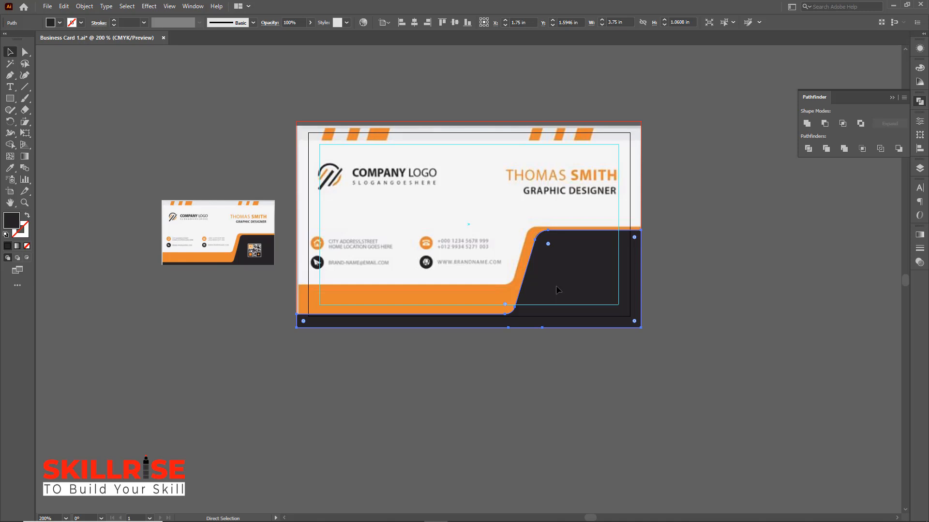
{"action": "key", "text": "ctrl+3"}
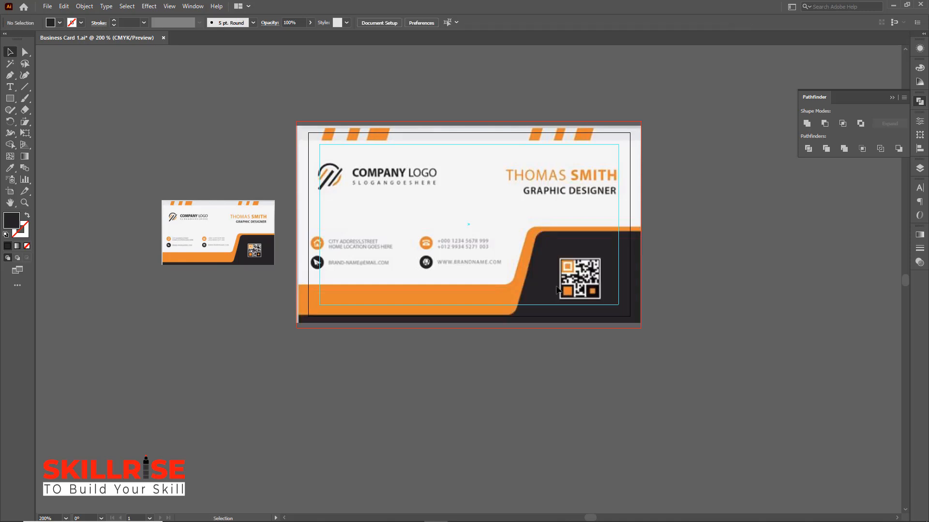
Step: Draw a rectangle about 0.13 by 0.20 in from the bleed edge over the first upper-left stripe and fill it with the sampled stripe orange
{"action": "key", "text": "ctrl+plus"}
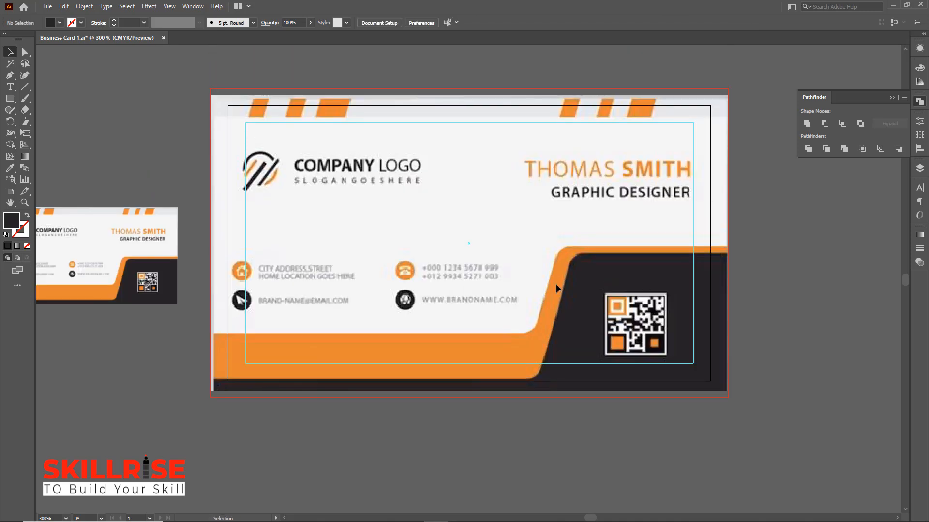
{"action": "scroll", "coordinate": [556, 284], "scroll_direction": "up", "scroll_amount": 1}
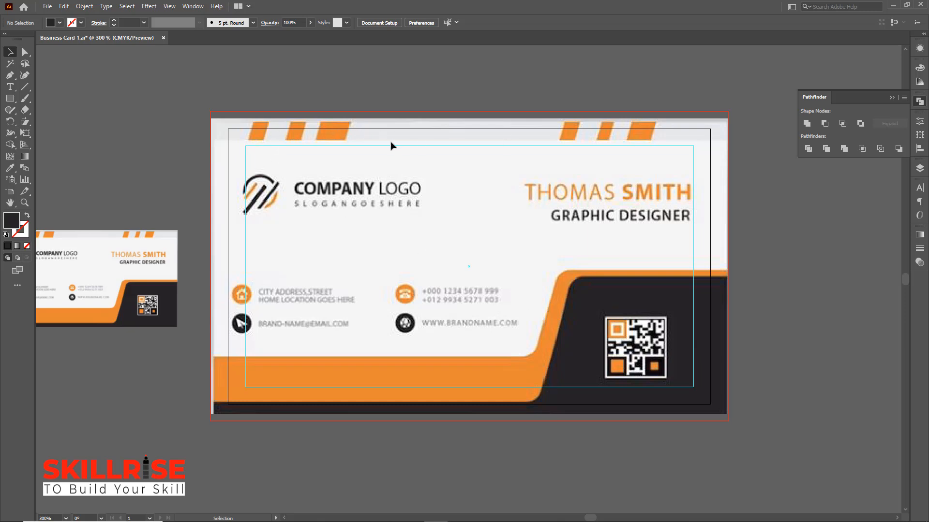
{"action": "left_click", "coordinate": [10, 100]}
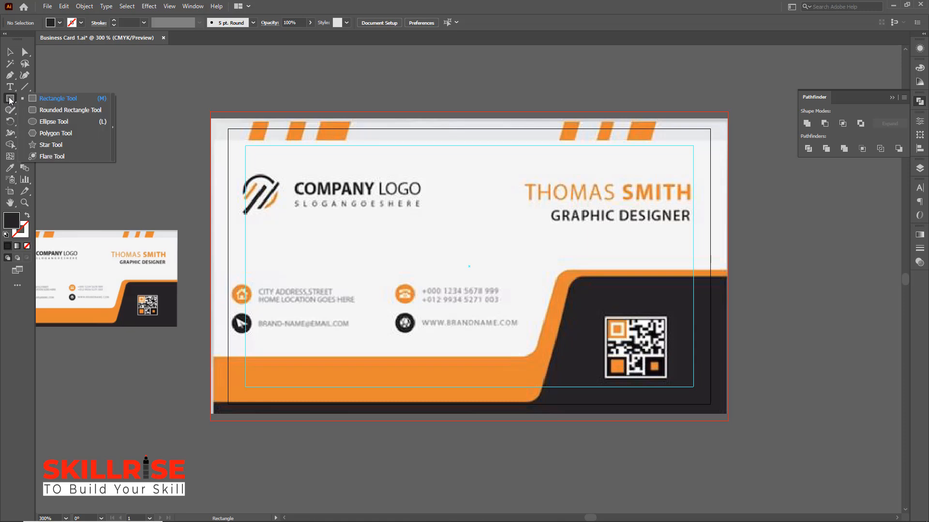
{"action": "left_click", "coordinate": [54, 98]}
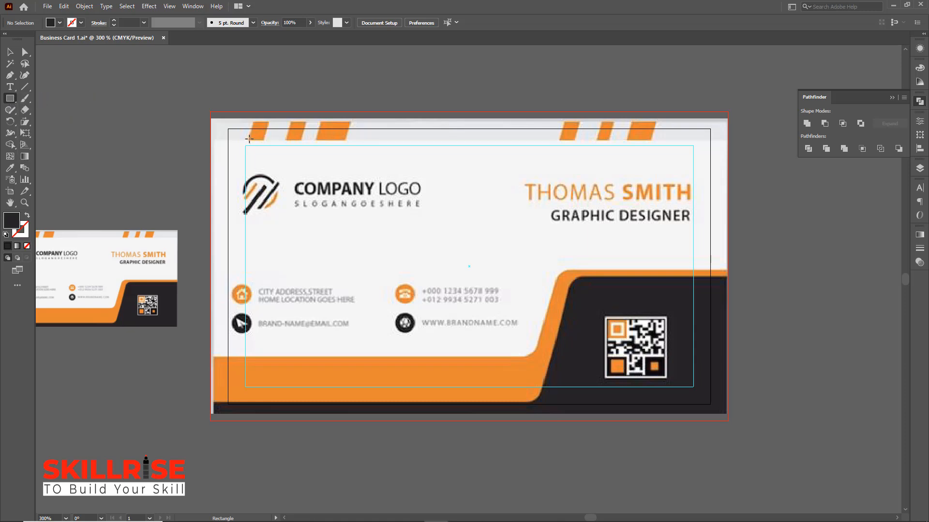
{"action": "mouse_move", "coordinate": [248, 139]}
{"action": "left_mouse_down"}
{"action": "mouse_move", "coordinate": [264, 132]}
{"action": "mouse_move", "coordinate": [266, 112]}
{"action": "left_mouse_up"}
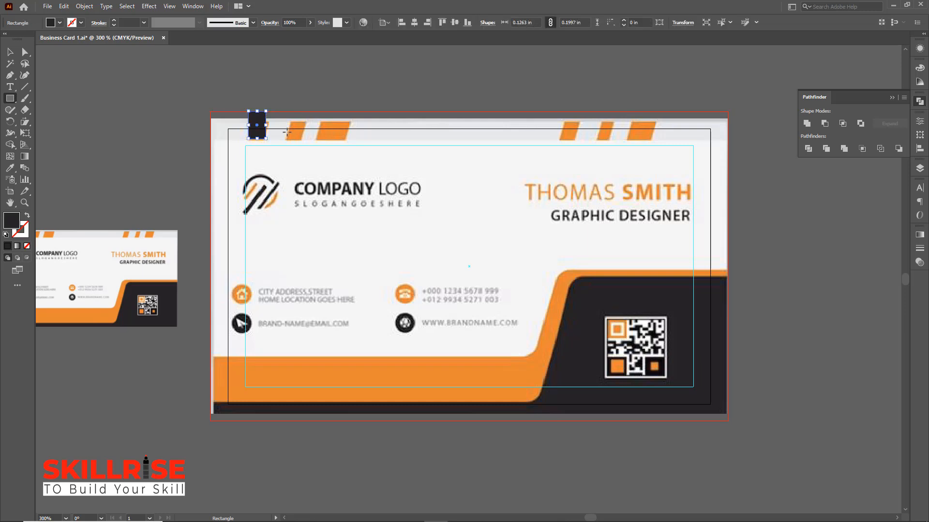
{"action": "left_click", "coordinate": [11, 169]}
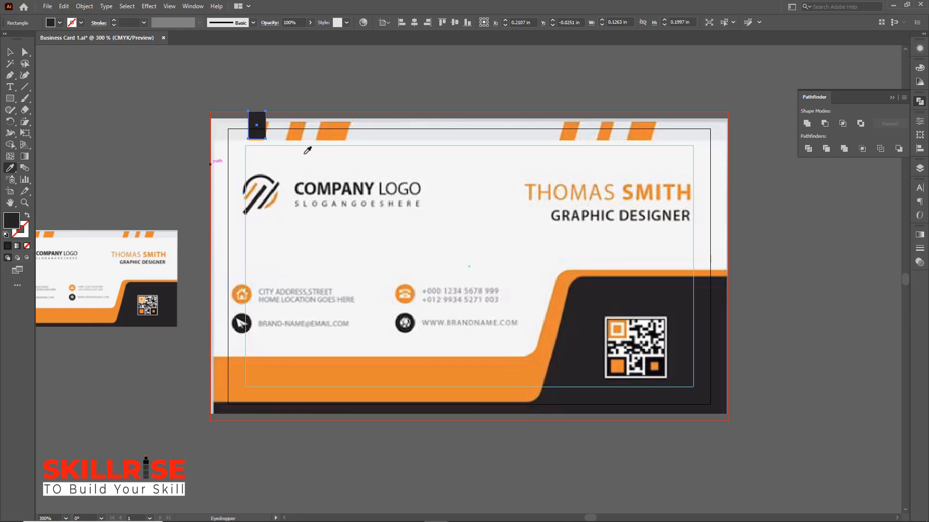
{"action": "left_click", "coordinate": [341, 130]}
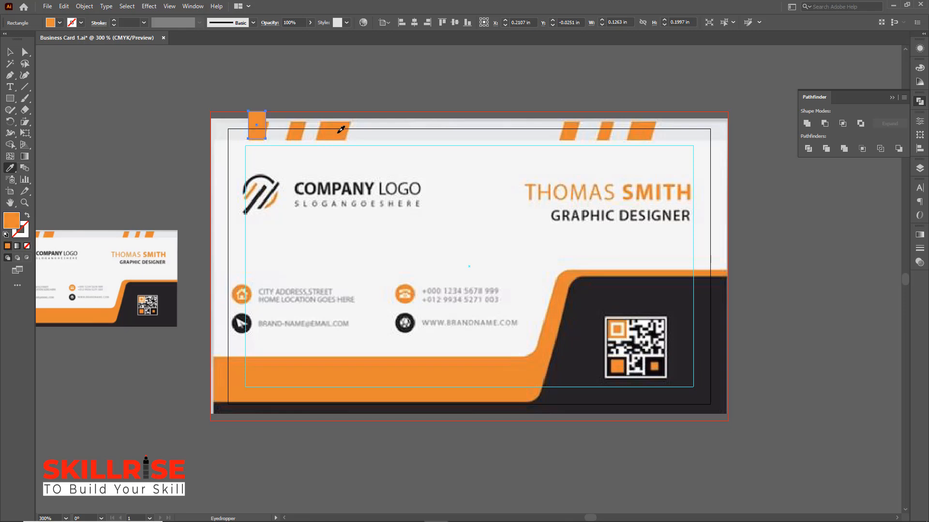
Step: Shear the small orange rectangle to match the slant of the first reference stripe, about 0.18 in wide overall
{"action": "left_click", "coordinate": [25, 122]}
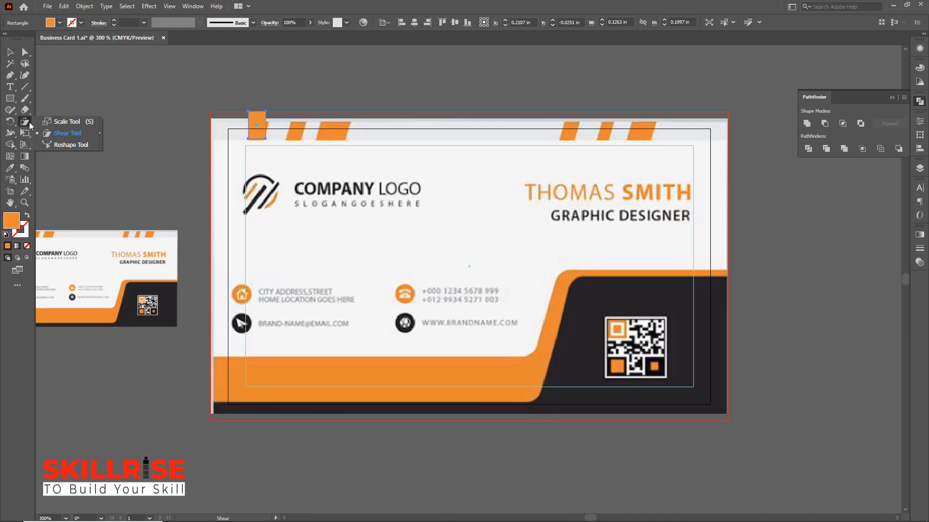
{"action": "left_click", "coordinate": [63, 138]}
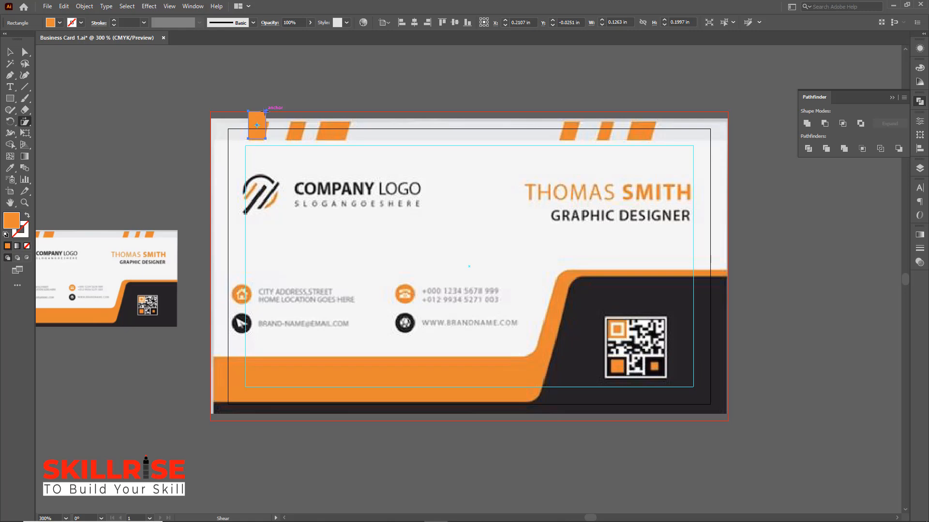
{"action": "left_click_drag", "start_coordinate": [266, 111], "coordinate": [269, 110]}
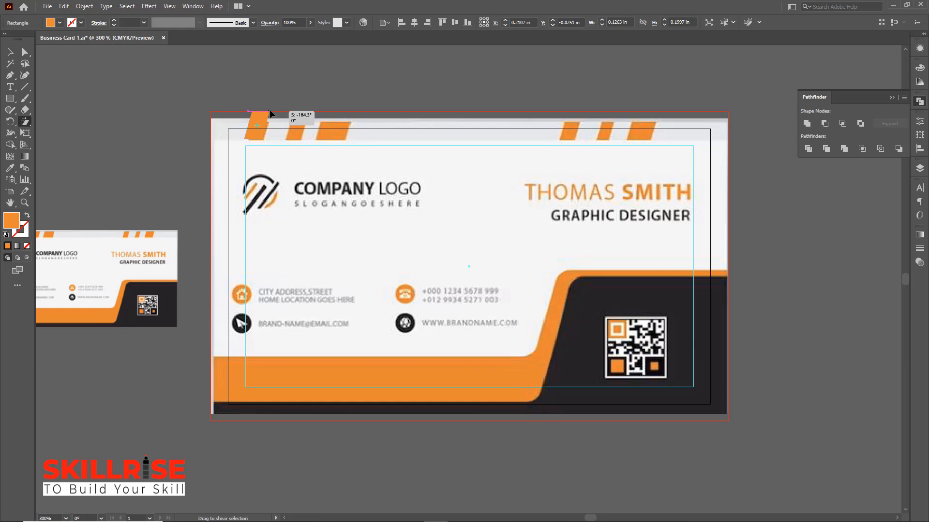
{"action": "left_click_drag", "start_coordinate": [269, 112], "coordinate": [269, 112]}
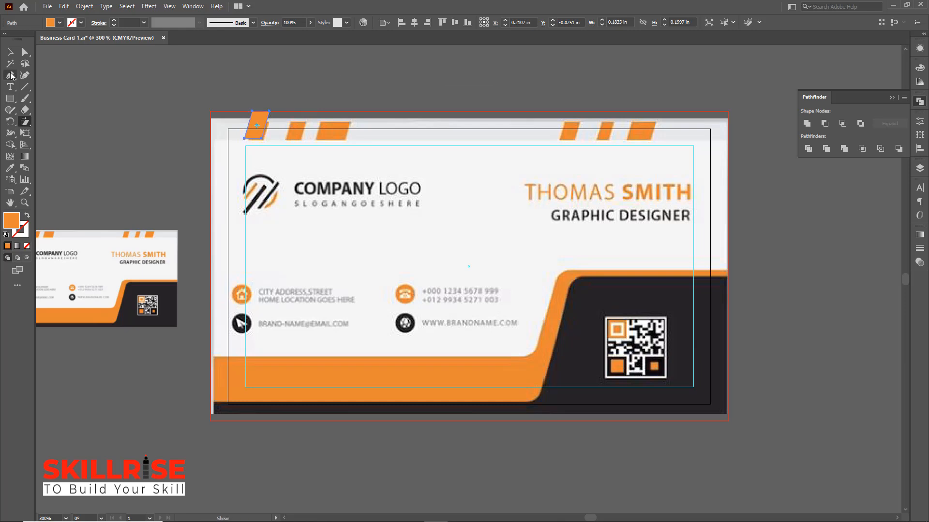
Step: Duplicate the slanted stripe horizontally about 0.31 in to the right, over the second reference stripe
{"action": "left_click", "coordinate": [9, 53]}
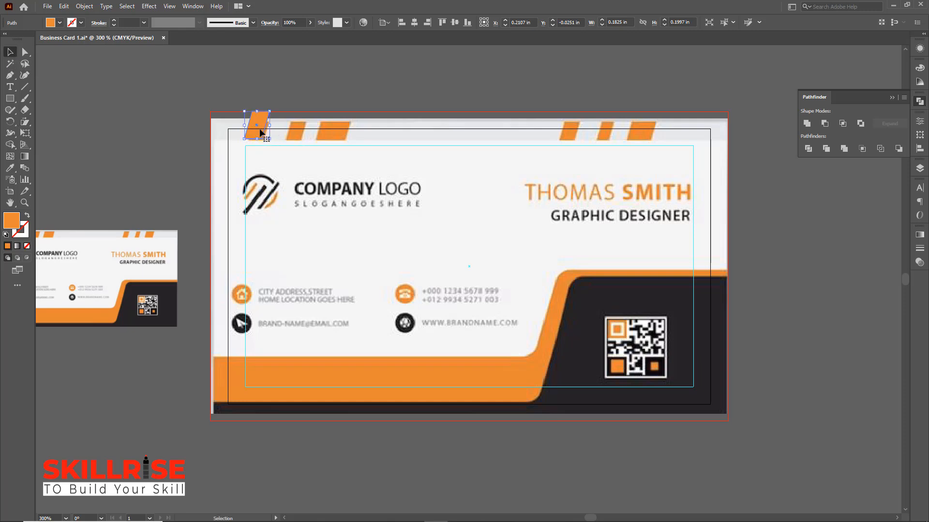
{"action": "left_click_drag", "start_coordinate": [260, 132], "coordinate": [299, 133]}
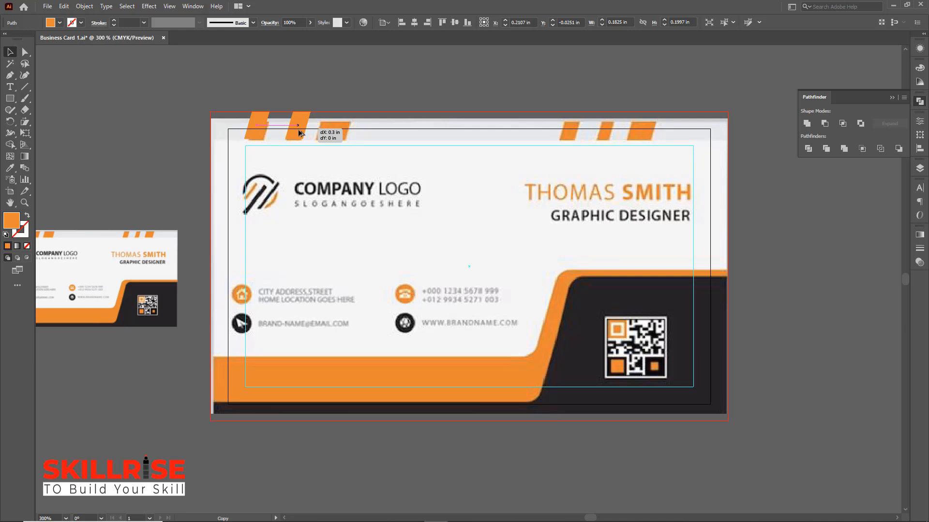
{"action": "left_click_drag", "start_coordinate": [299, 133], "coordinate": [300, 131]}
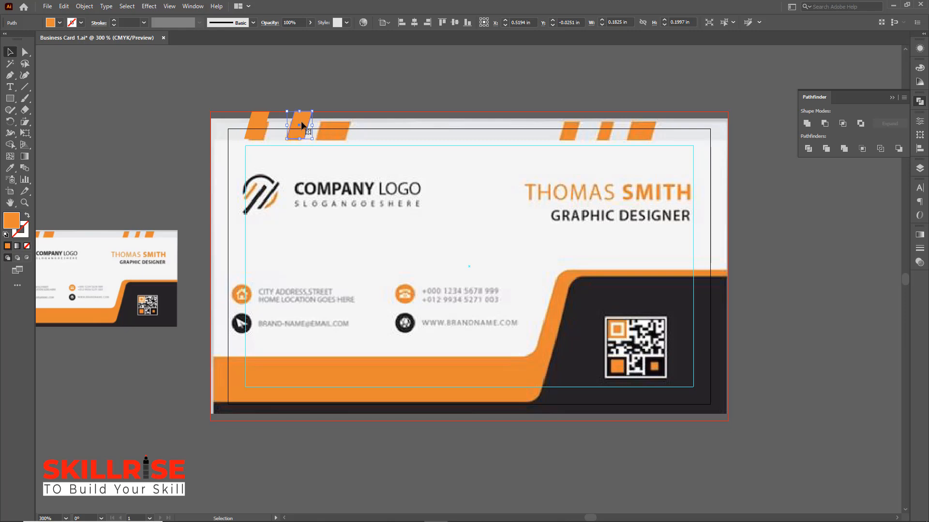
Step: Try a copy of the slanted stripe over the wider third reference stripe, and delete it
{"action": "left_click_drag", "start_coordinate": [302, 126], "coordinate": [334, 129]}
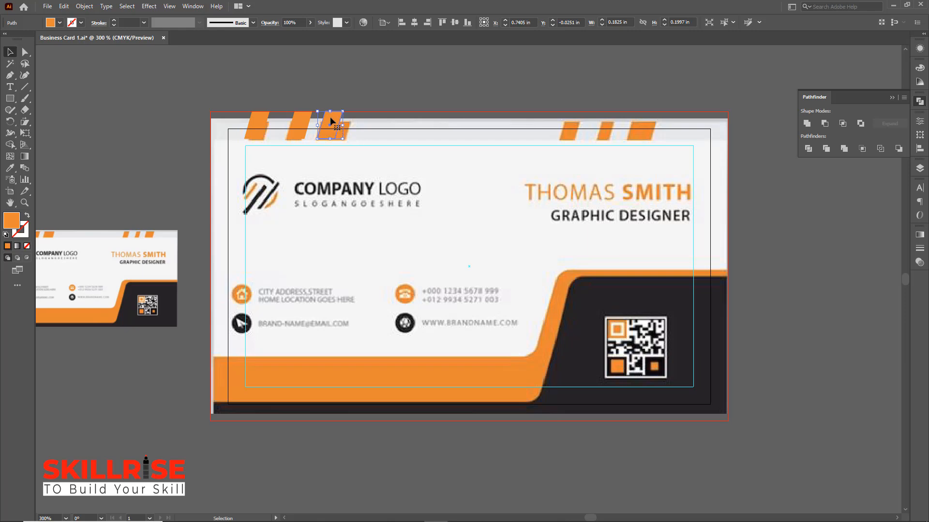
{"action": "key", "text": "Delete"}
Step: Draw an orange rectangle about 0.24 by 0.21 in over the wider third stripe and shear it to the stripe's slant
{"action": "left_click", "coordinate": [11, 100]}
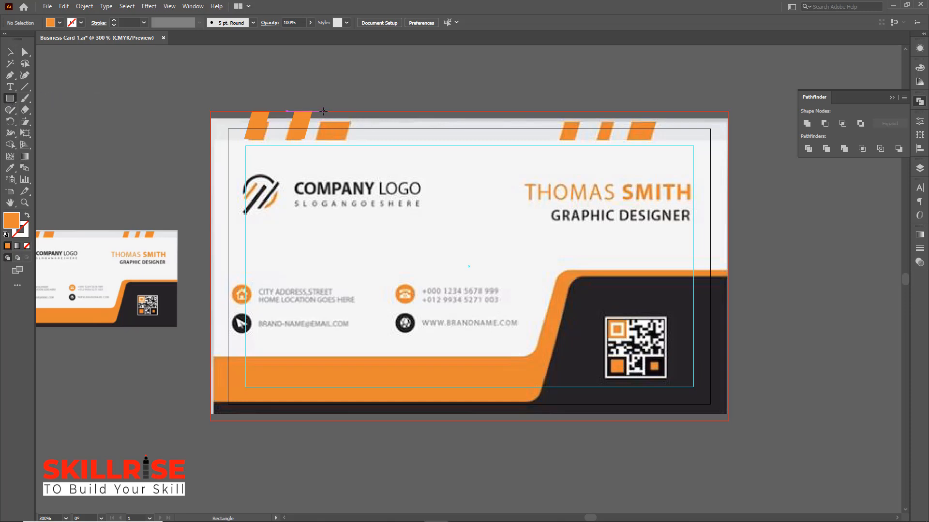
{"action": "mouse_move", "coordinate": [321, 112]}
{"action": "left_mouse_down"}
{"action": "mouse_move", "coordinate": [337, 137]}
{"action": "mouse_move", "coordinate": [354, 141]}
{"action": "left_mouse_up"}
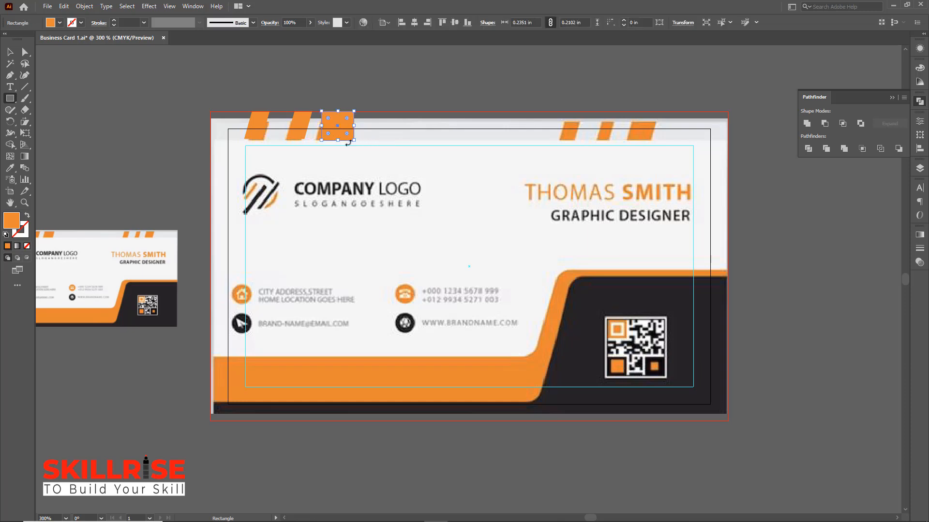
{"action": "left_click", "coordinate": [24, 124]}
{"action": "left_click", "coordinate": [24, 124]}
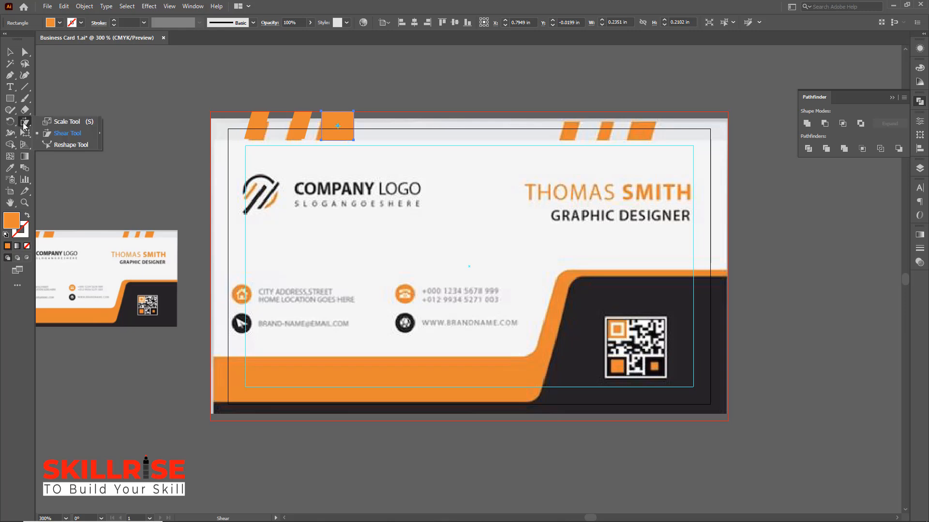
{"action": "left_click", "coordinate": [62, 134]}
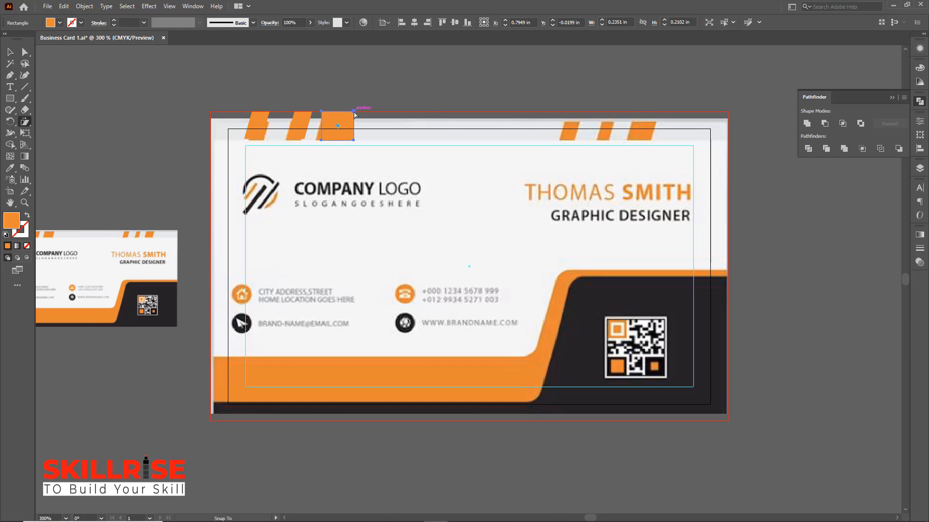
{"action": "left_click_drag", "start_coordinate": [357, 113], "coordinate": [359, 113]}
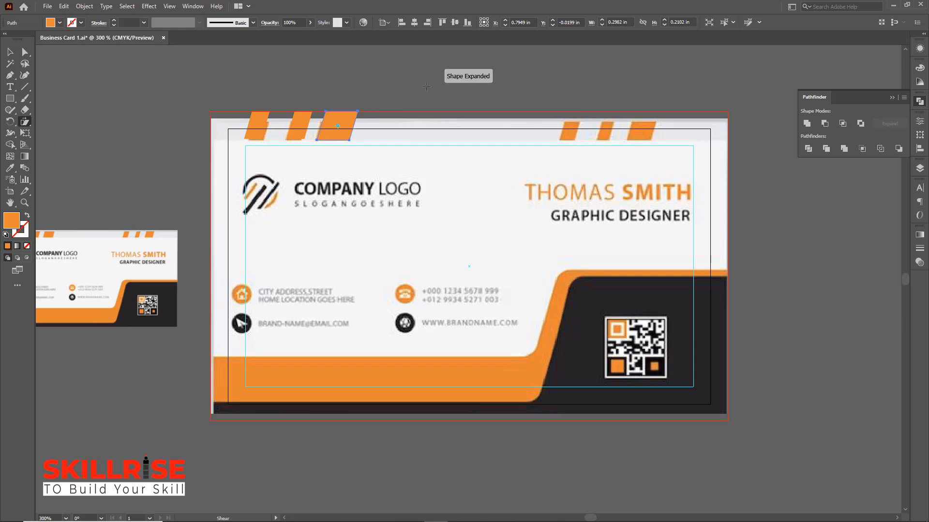
Step: Group the three slanted orange stripes drawn above the company logo
{"action": "key", "text": "ctrl+shift+a"}
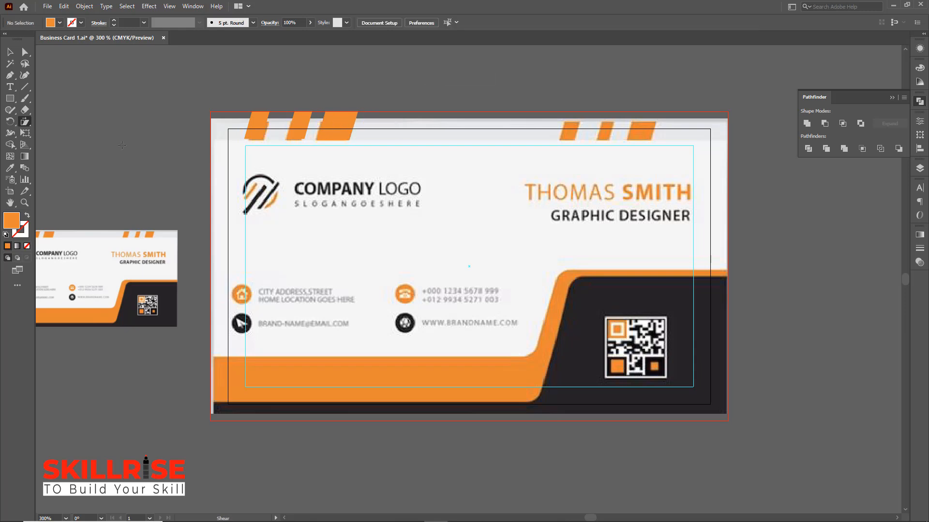
{"action": "left_click", "coordinate": [10, 53]}
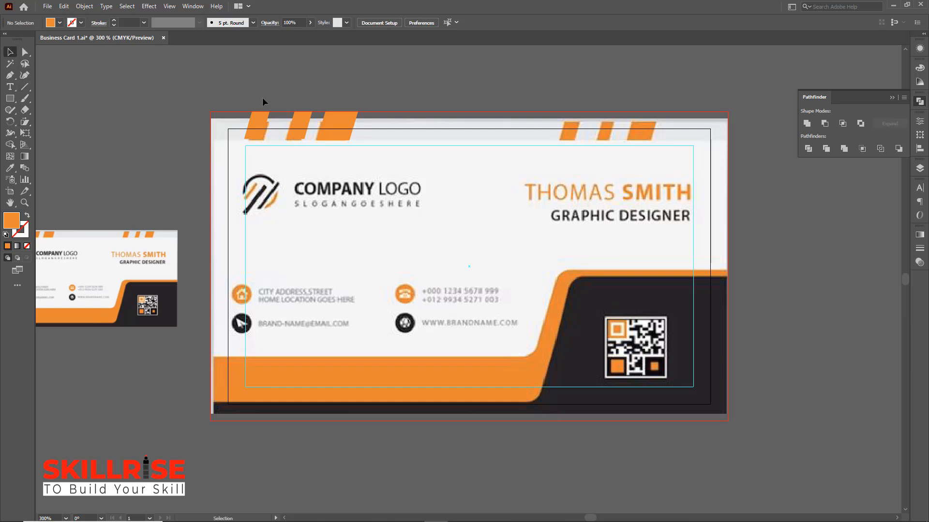
{"action": "left_click", "coordinate": [259, 126]}
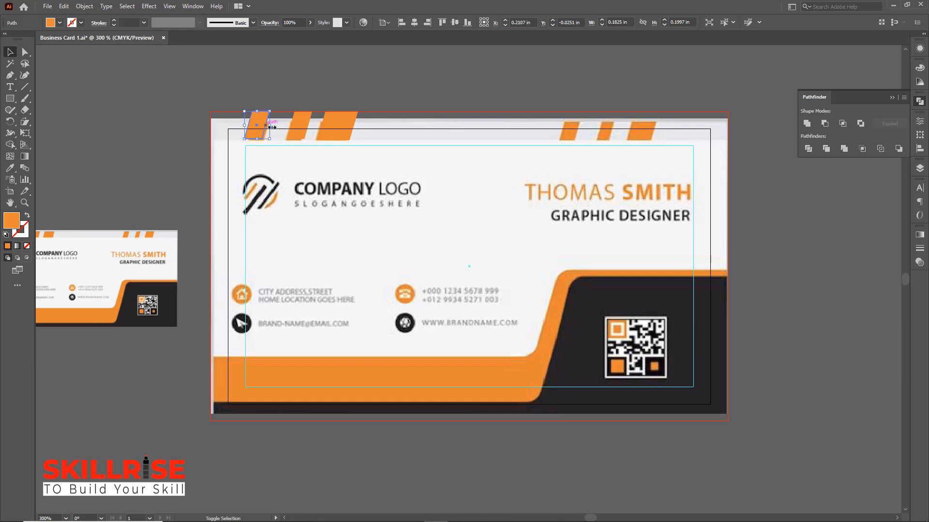
{"action": "left_click", "coordinate": [300, 127], "text": "shift"}
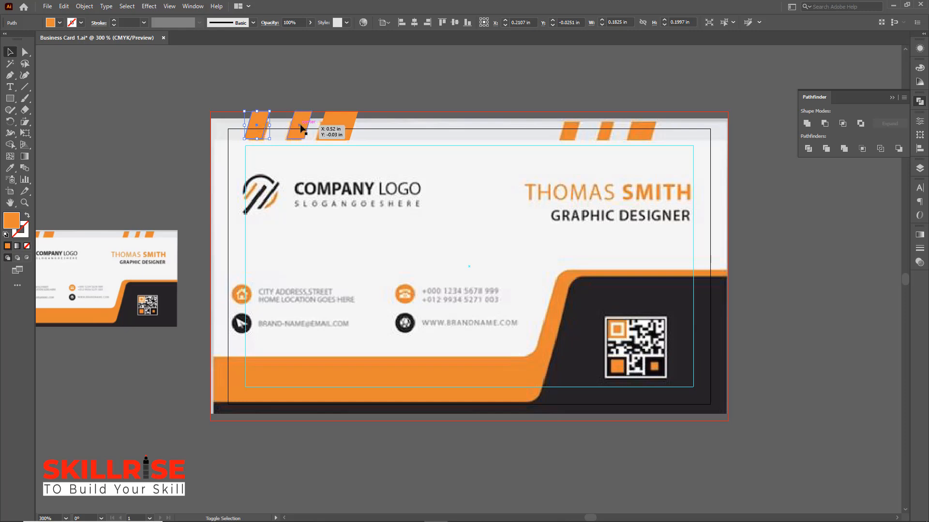
{"action": "left_click", "coordinate": [336, 126], "text": "shift"}
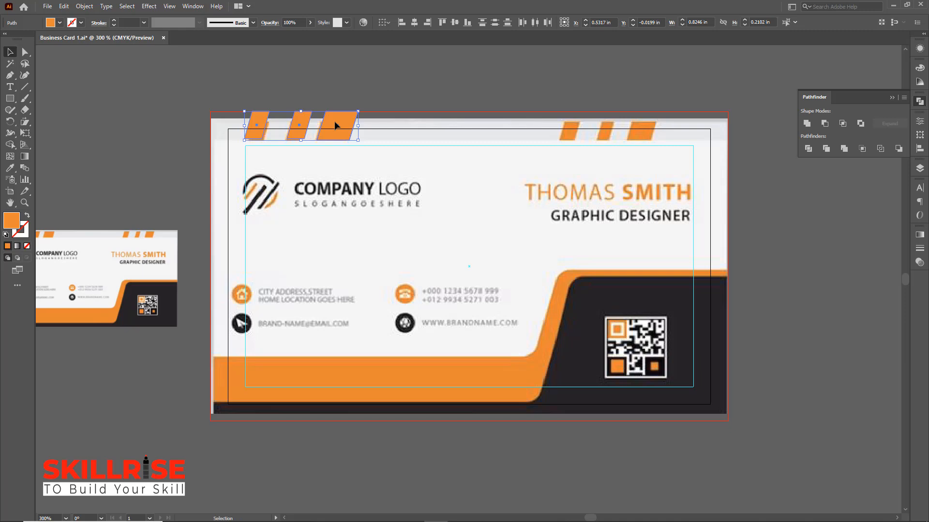
{"action": "key", "text": "a"}
{"action": "key", "text": "v"}
{"action": "key", "text": "ctrl+g"}
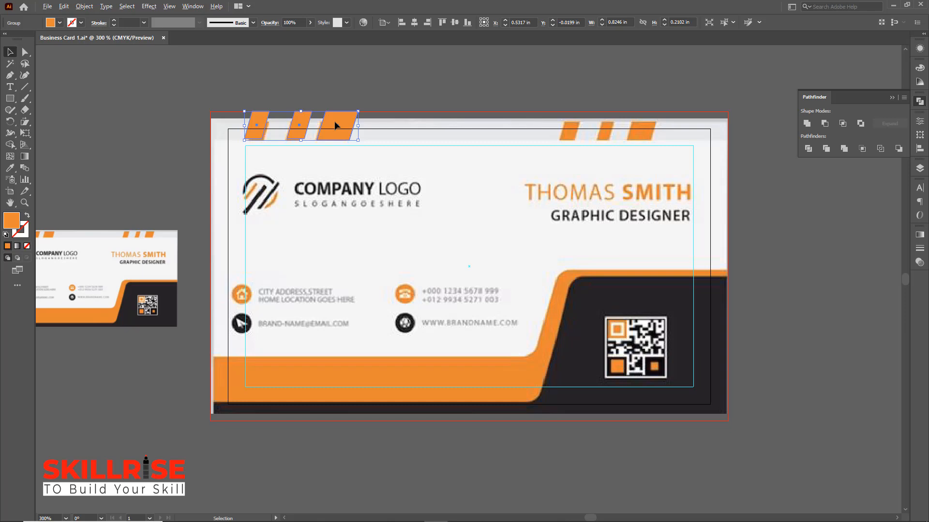
Step: Duplicate the stripe group horizontally about 2.28 in to the right, over the reference stripes above the cardholder's name
{"action": "left_click_drag", "start_coordinate": [334, 125], "coordinate": [448, 126]}
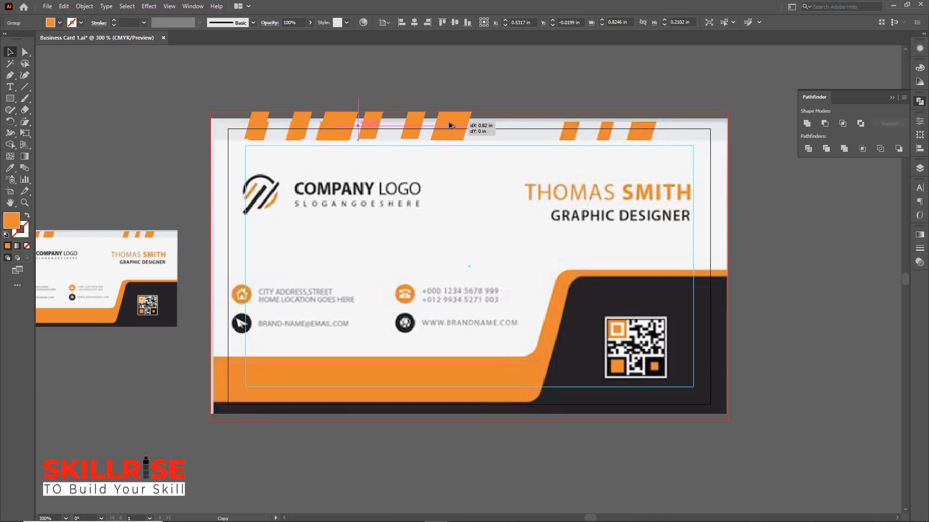
{"action": "left_click_drag", "start_coordinate": [449, 125], "coordinate": [651, 129]}
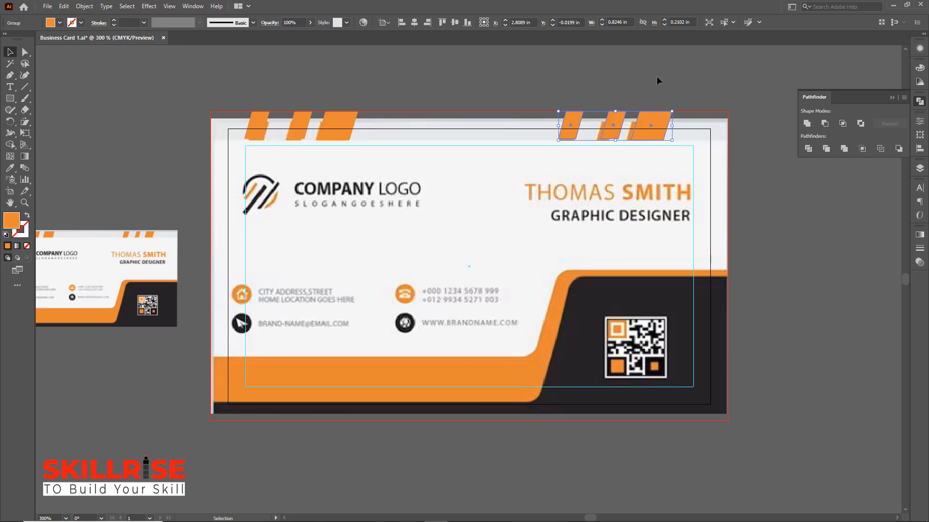
{"action": "left_click", "coordinate": [657, 78]}
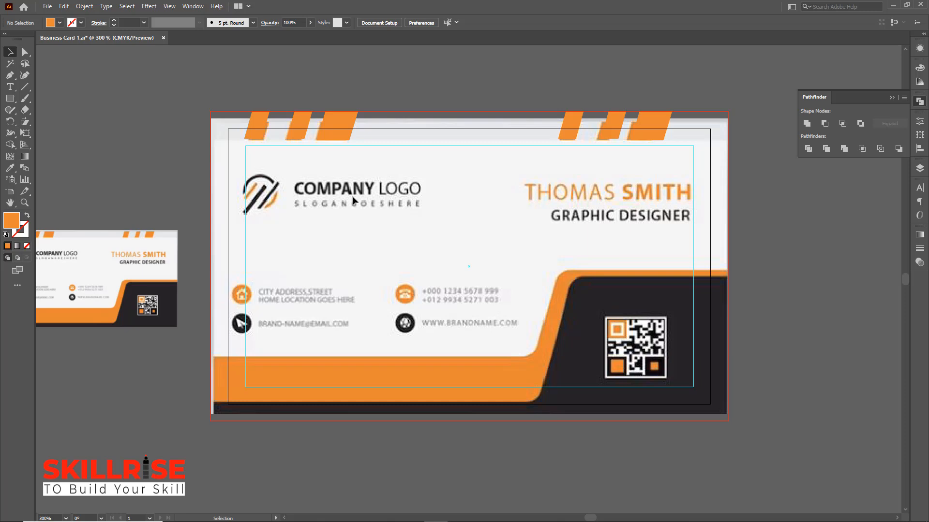
Step: Place a line of placeholder point text beside the reference cardholder name and set its font to Roboto Regular
{"action": "left_click", "coordinate": [9, 87]}
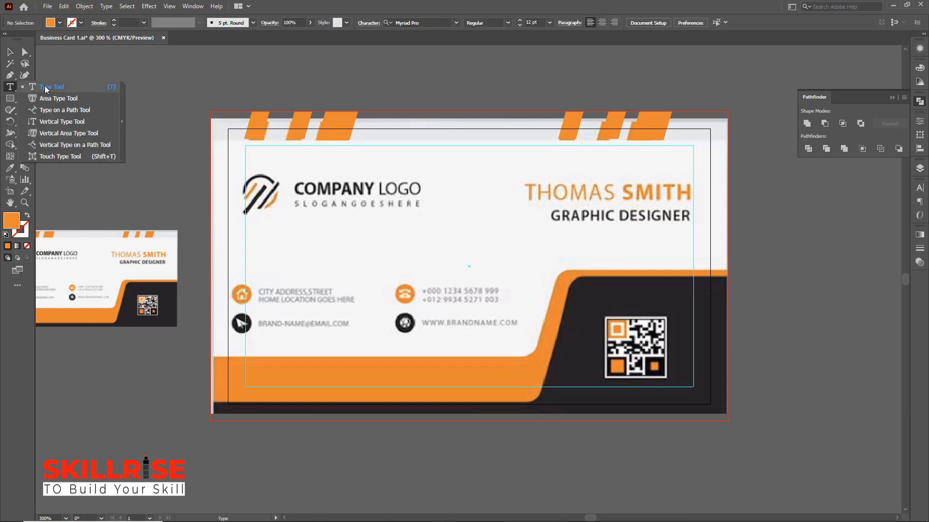
{"action": "left_click", "coordinate": [46, 89]}
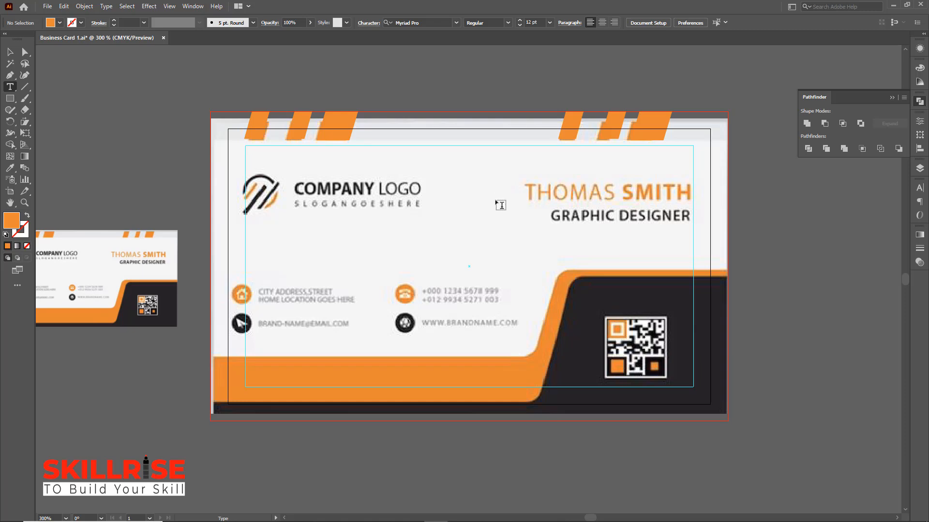
{"action": "left_click", "coordinate": [502, 188]}
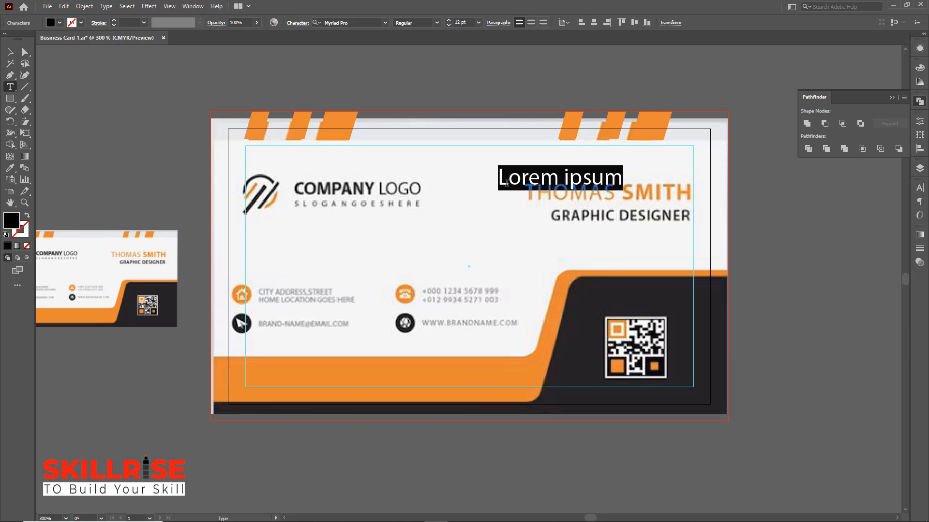
{"action": "left_click", "coordinate": [501, 177]}
{"action": "left_click_drag", "start_coordinate": [500, 177], "coordinate": [619, 177]}
{"action": "left_click", "coordinate": [574, 177]}
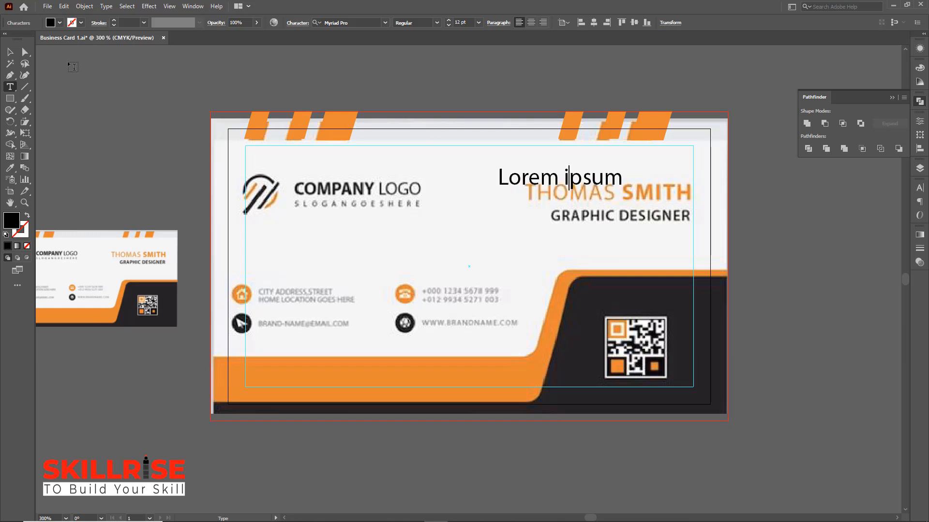
{"action": "left_click", "coordinate": [11, 52]}
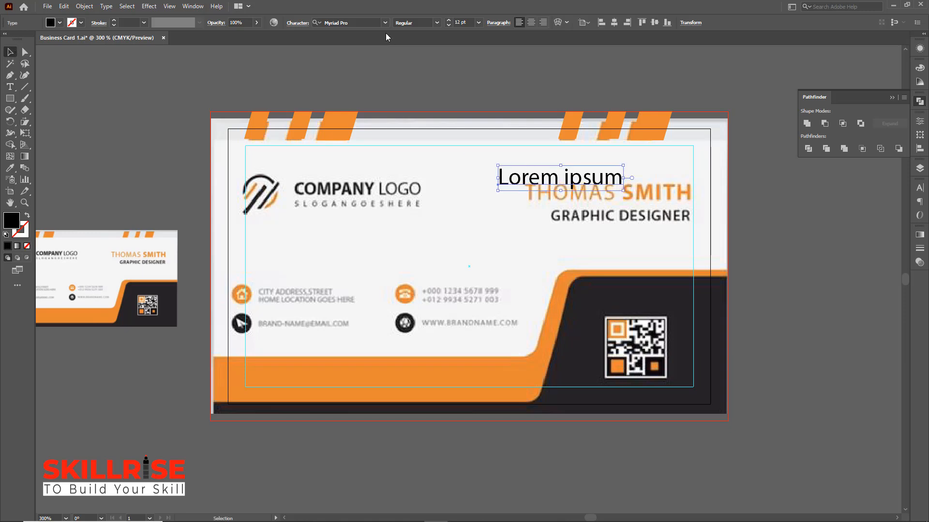
{"action": "left_click", "coordinate": [385, 23]}
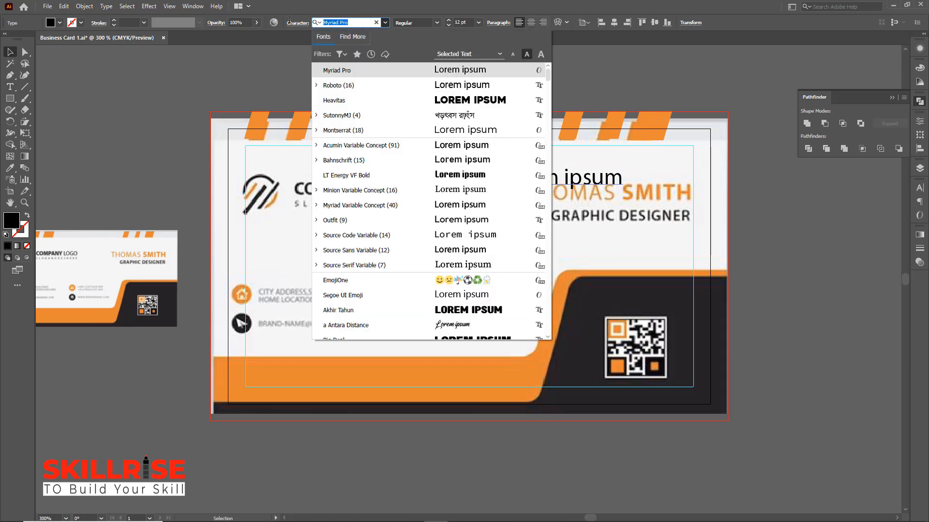
{"action": "type", "text": "roboto"}
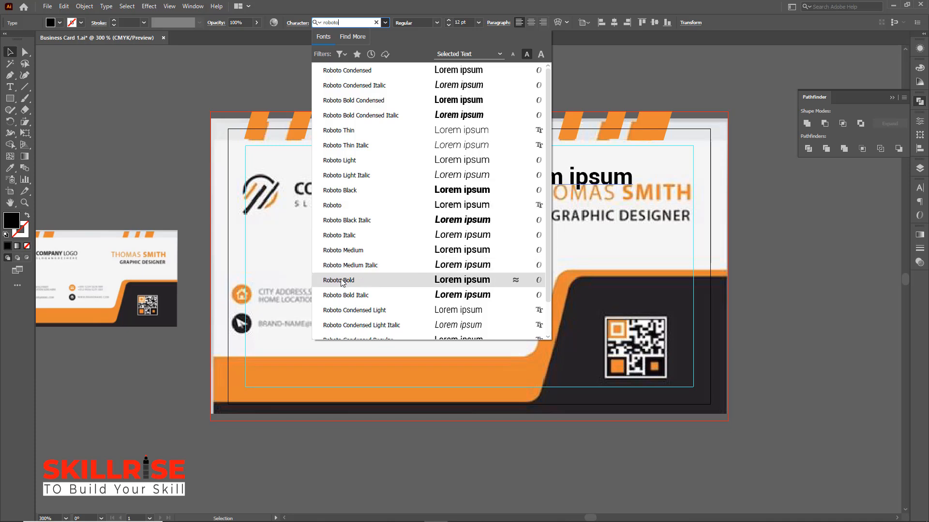
{"action": "left_click", "coordinate": [333, 206]}
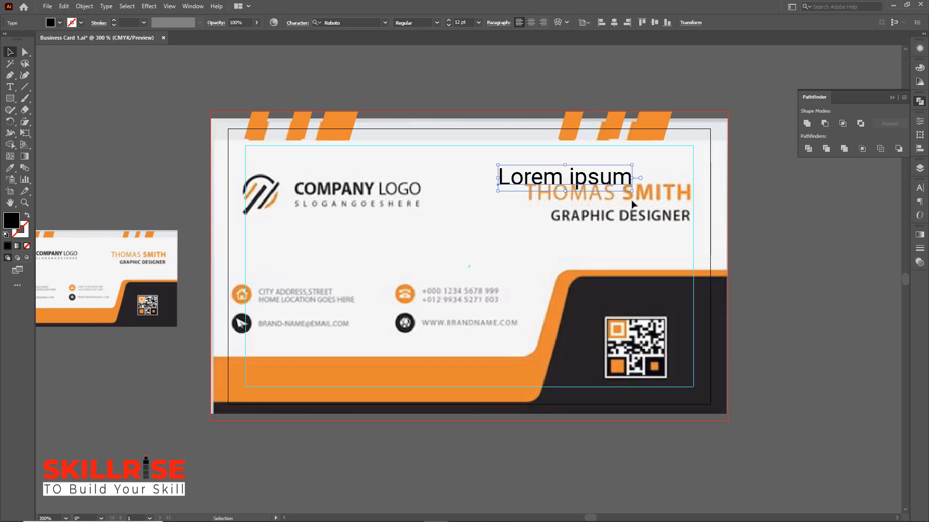
Step: Replace the placeholder with the cardholder's full name in capitals and move the text clear of the reference name, above and to its left
{"action": "left_click", "coordinate": [10, 87]}
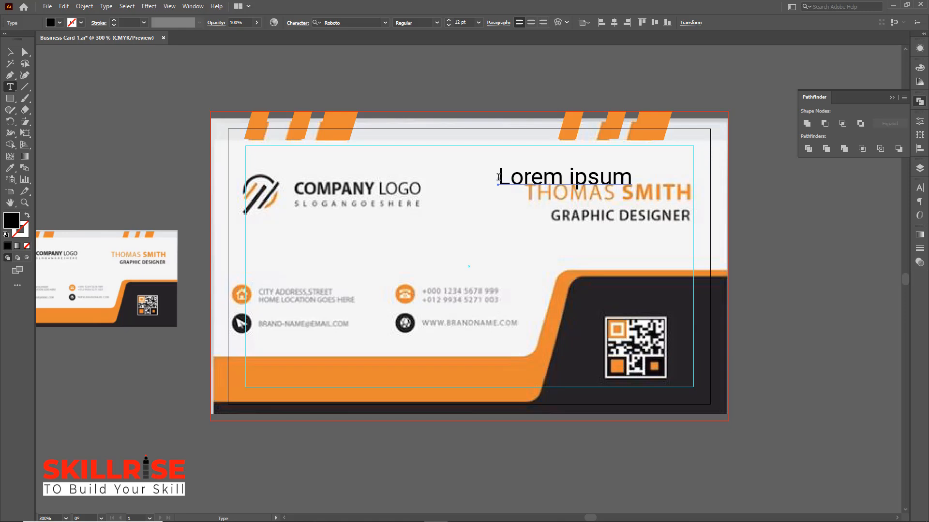
{"action": "triple_click", "coordinate": [506, 184]}
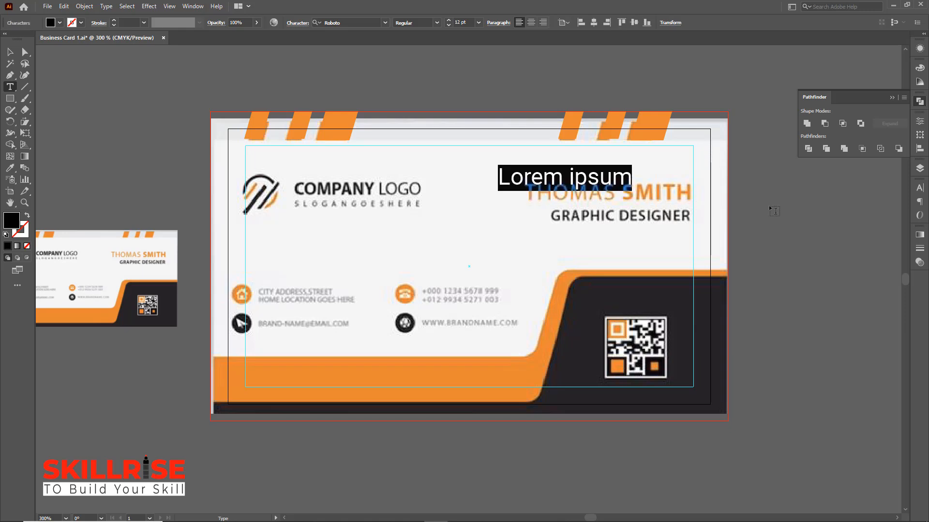
{"action": "type", "text": "T"}
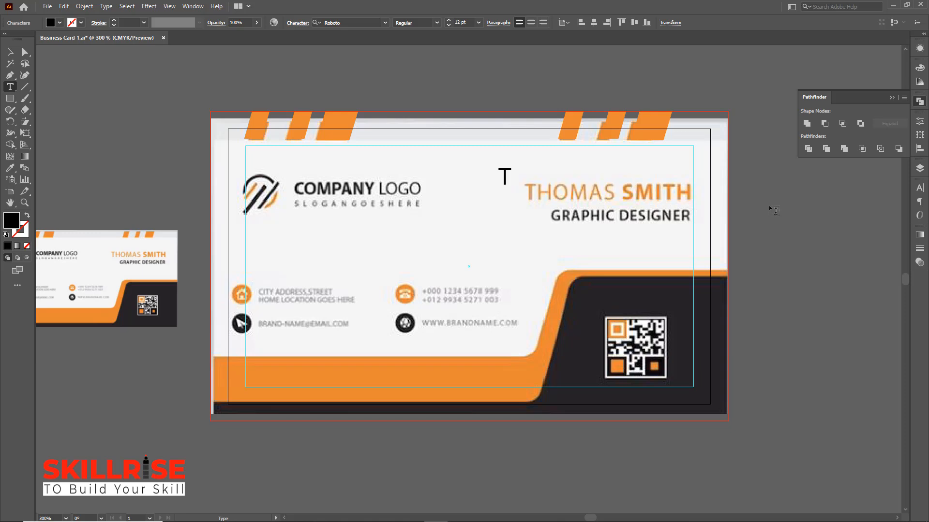
{"action": "type", "text": "HOMA"}
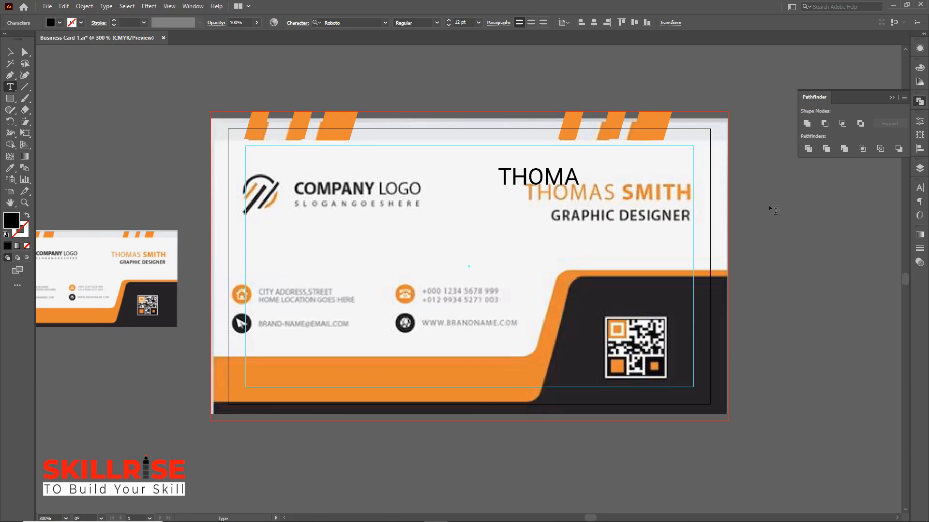
{"action": "type", "text": "S SM"}
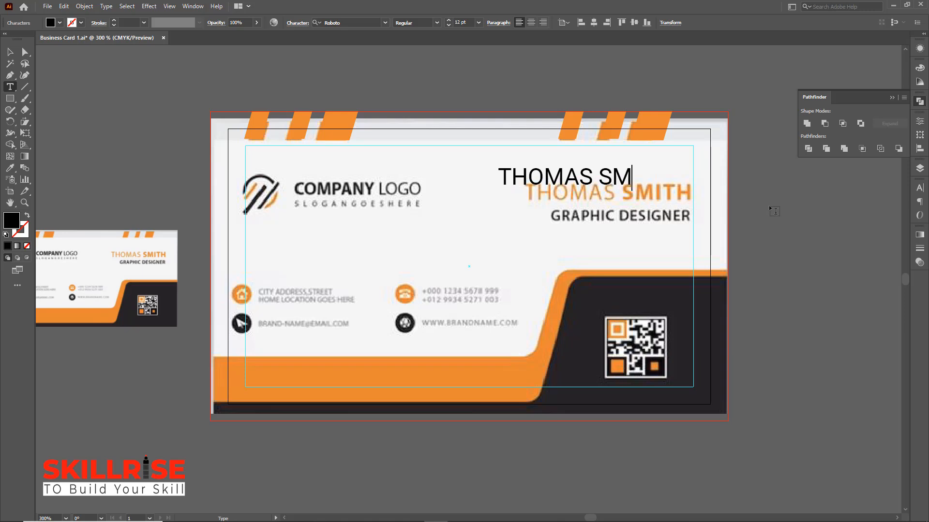
{"action": "type", "text": "ITH"}
{"action": "left_click", "coordinate": [12, 53]}
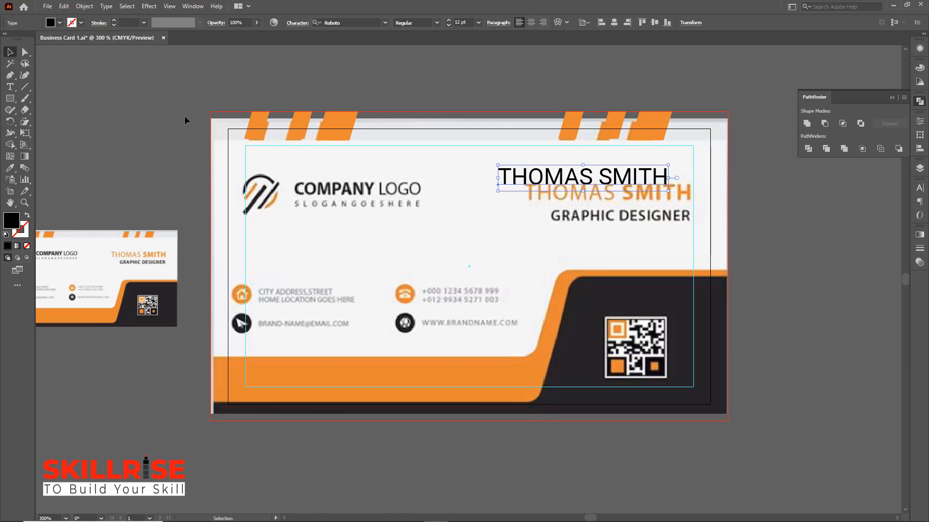
{"action": "left_click_drag", "start_coordinate": [557, 186], "coordinate": [578, 173]}
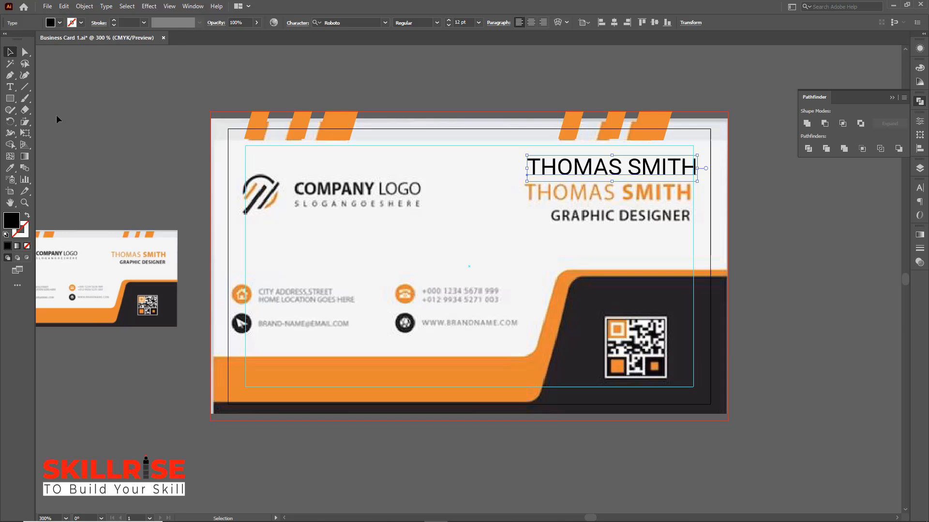
{"action": "left_click", "coordinate": [10, 86]}
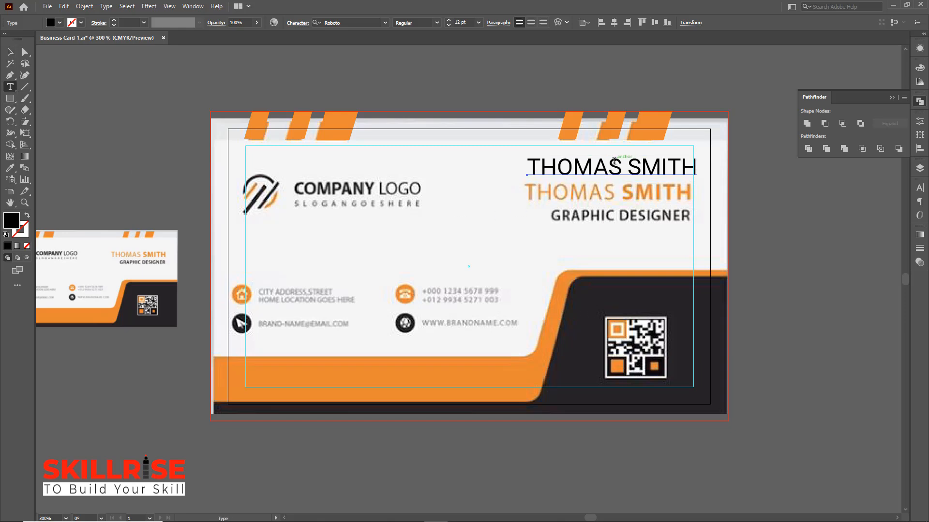
{"action": "left_click", "coordinate": [10, 51]}
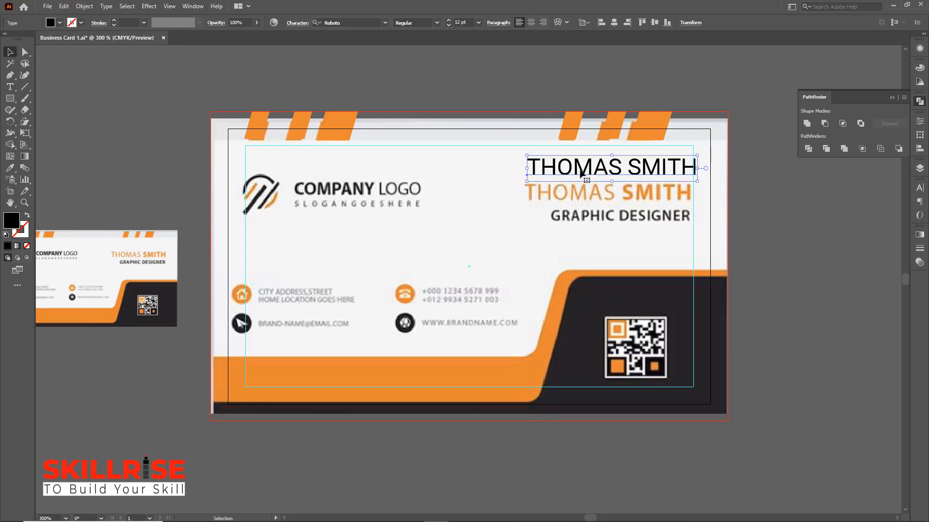
{"action": "left_click_drag", "start_coordinate": [581, 175], "coordinate": [514, 170]}
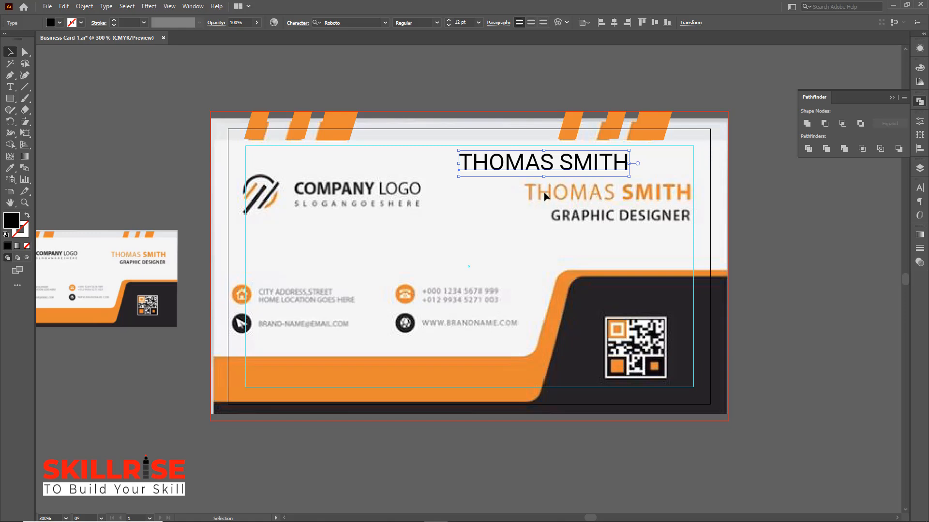
Step: Set the surname in the name text to Roboto Bold and move the whole line over the reference name
{"action": "left_click", "coordinate": [10, 88]}
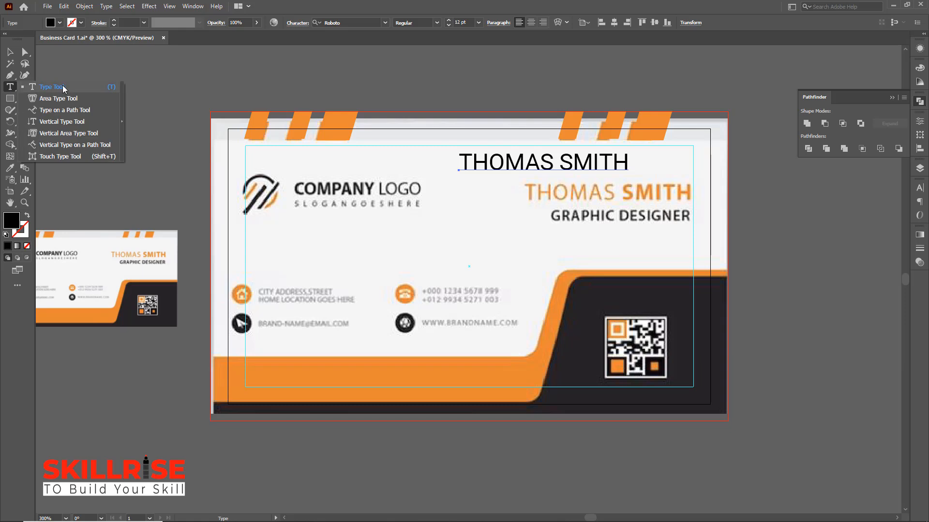
{"action": "left_click", "coordinate": [62, 88]}
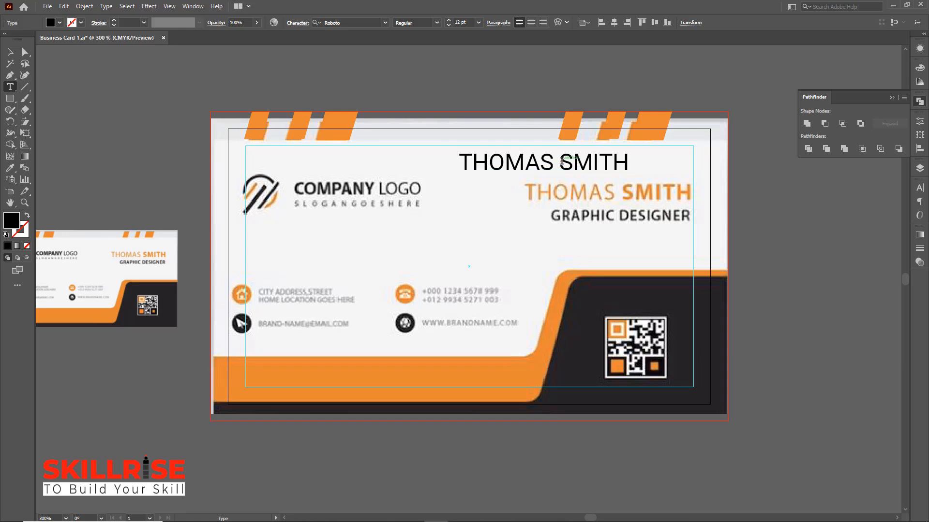
{"action": "left_click_drag", "start_coordinate": [559, 160], "coordinate": [626, 163]}
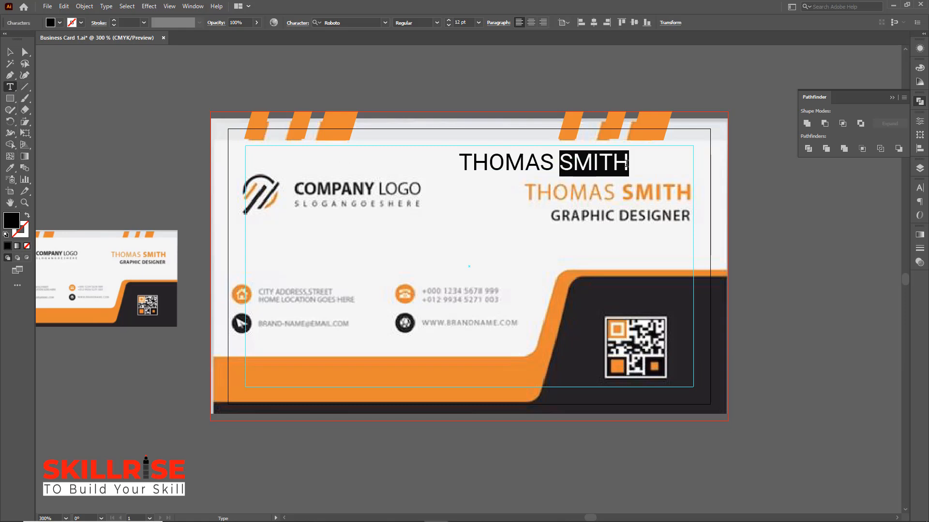
{"action": "left_click", "coordinate": [437, 22]}
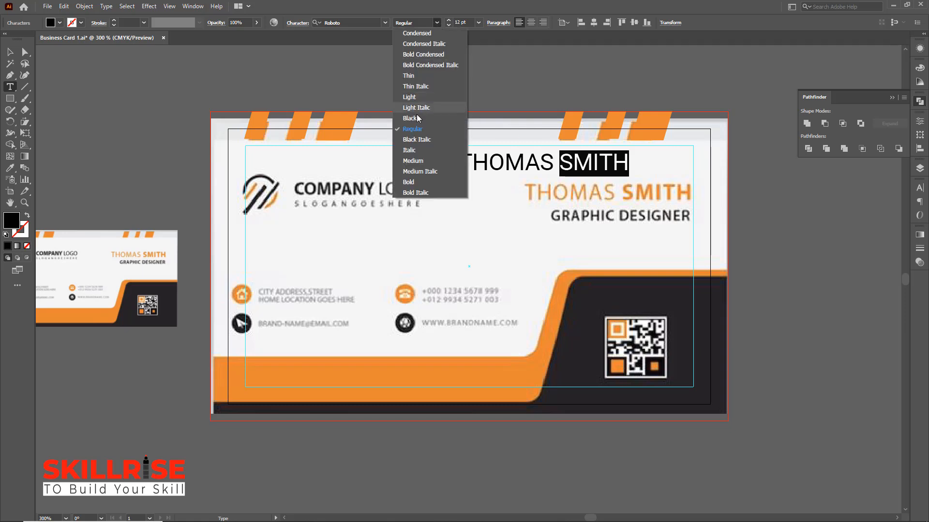
{"action": "left_click", "coordinate": [408, 182]}
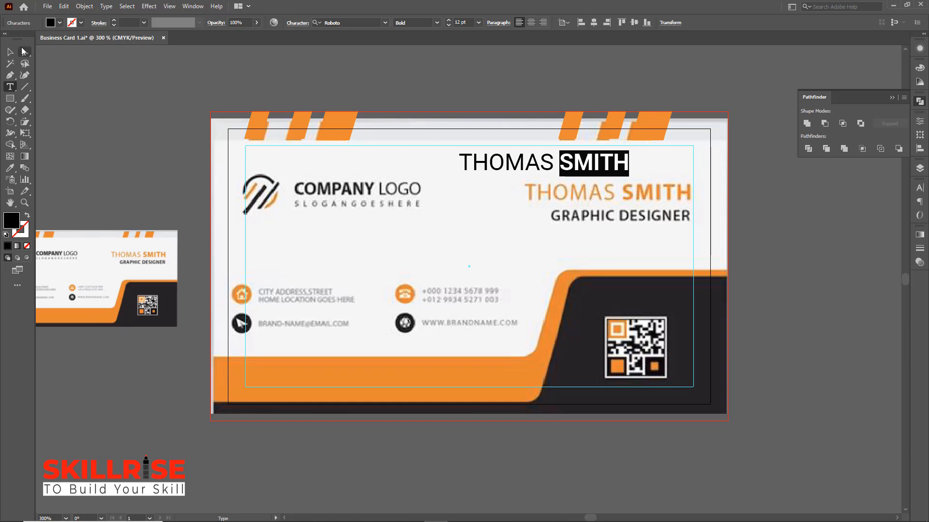
{"action": "left_click", "coordinate": [10, 52]}
{"action": "left_click_drag", "start_coordinate": [529, 165], "coordinate": [595, 194]}
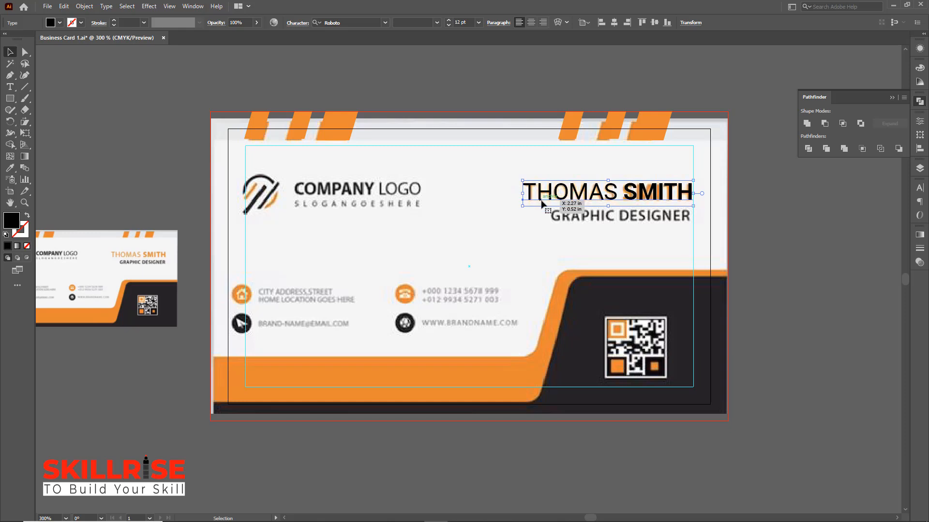
Step: Recolour the cardholder's name text with the orange sampled from the widest stripe above the company logo
{"action": "left_click", "coordinate": [464, 22]}
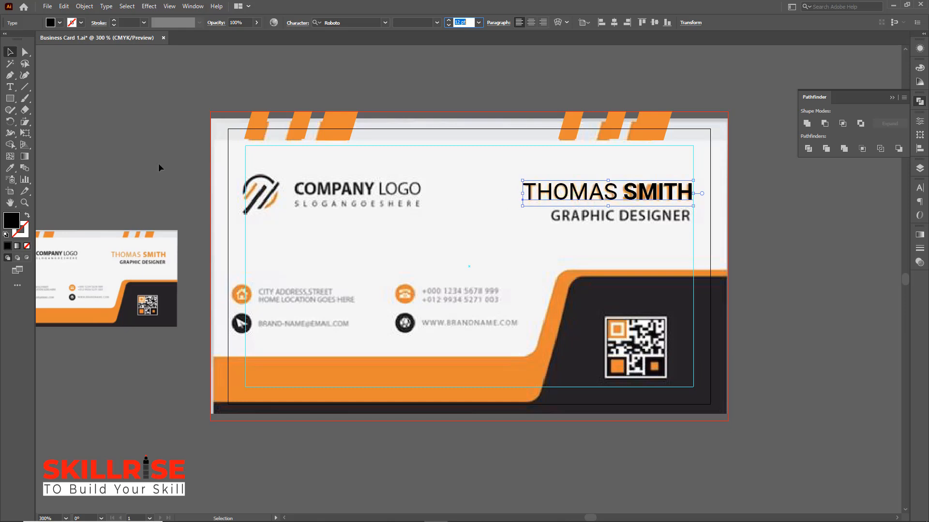
{"action": "left_click", "coordinate": [10, 169]}
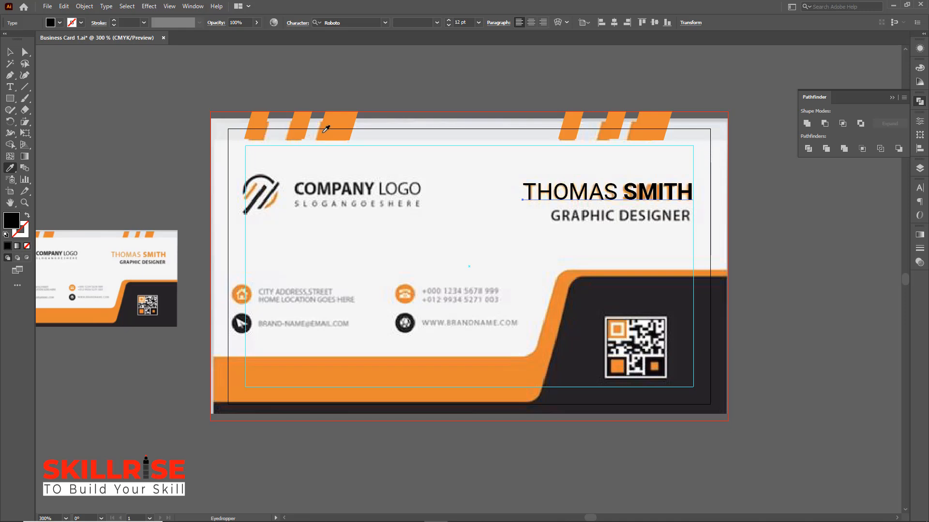
{"action": "left_click", "coordinate": [336, 118]}
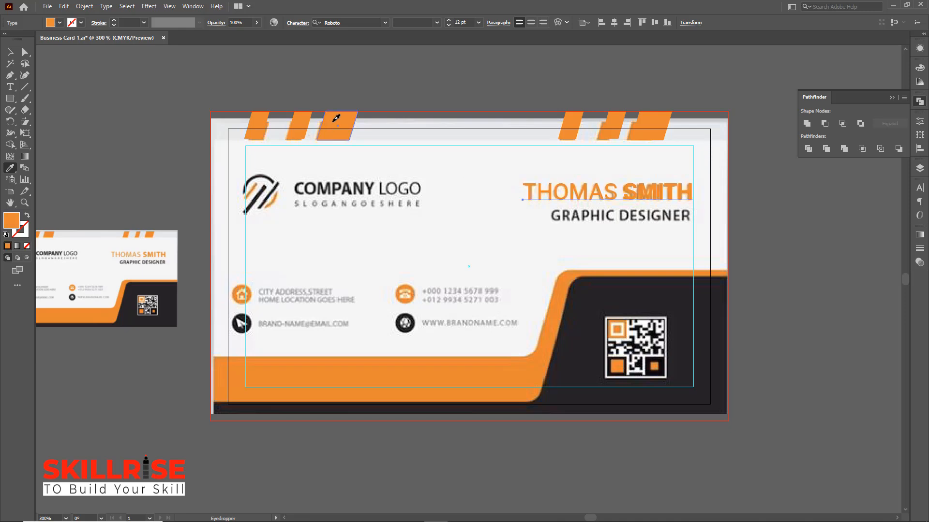
{"action": "left_click", "coordinate": [11, 52]}
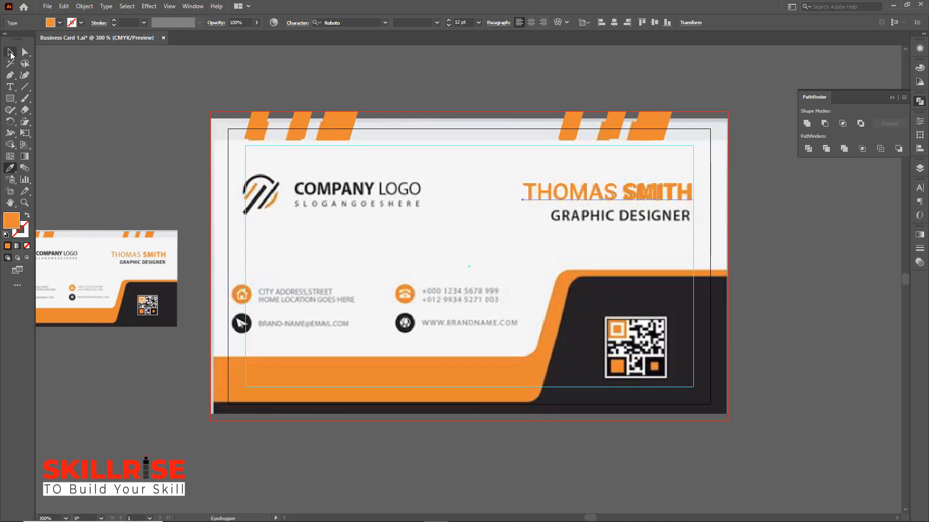
{"action": "left_click", "coordinate": [521, 102]}
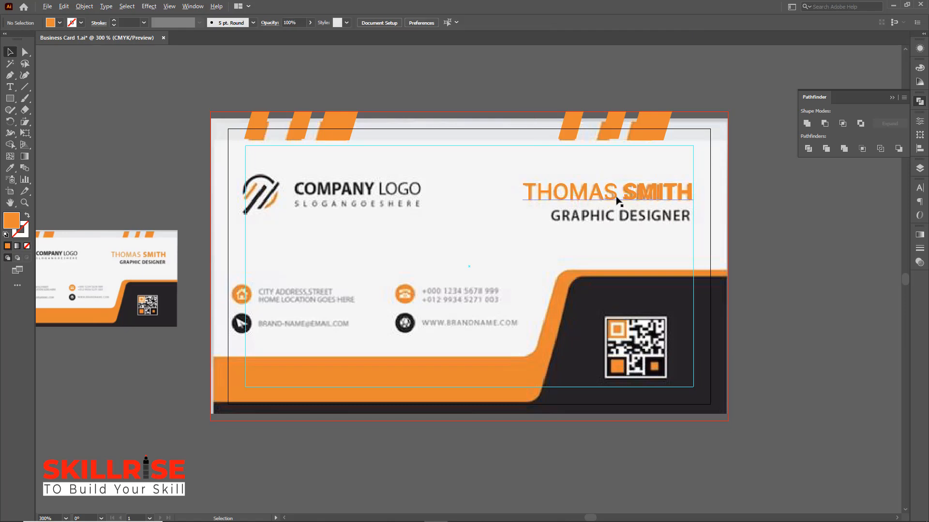
Step: Duplicate the name text below the reference job title and replace the copy's wording with GRAPHIC DESIGNER in Roboto Regular
{"action": "left_click_drag", "start_coordinate": [617, 213], "coordinate": [616, 248]}
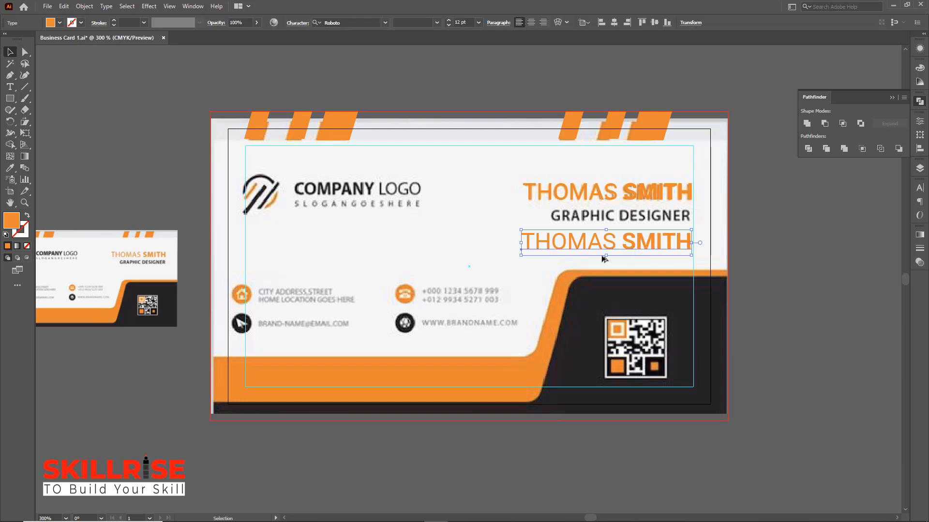
{"action": "left_click", "coordinate": [9, 88]}
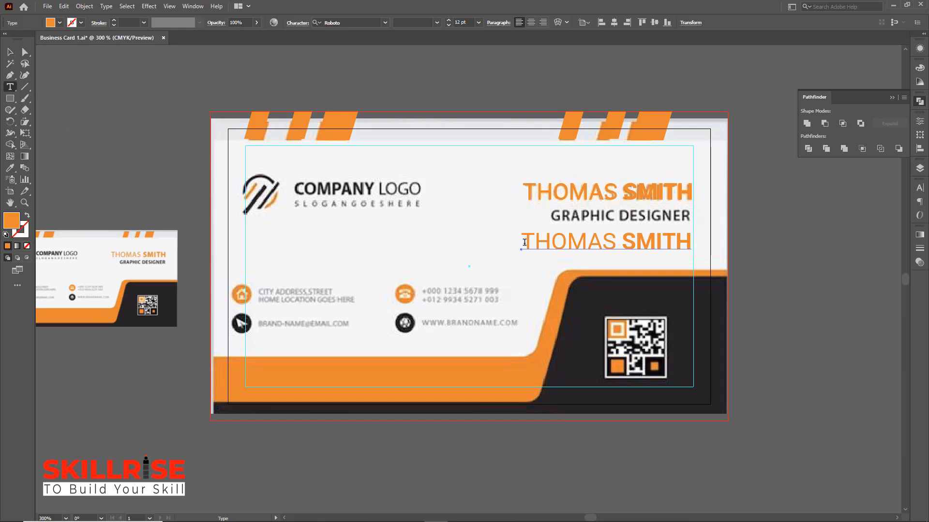
{"action": "left_click_drag", "start_coordinate": [521, 242], "coordinate": [735, 260]}
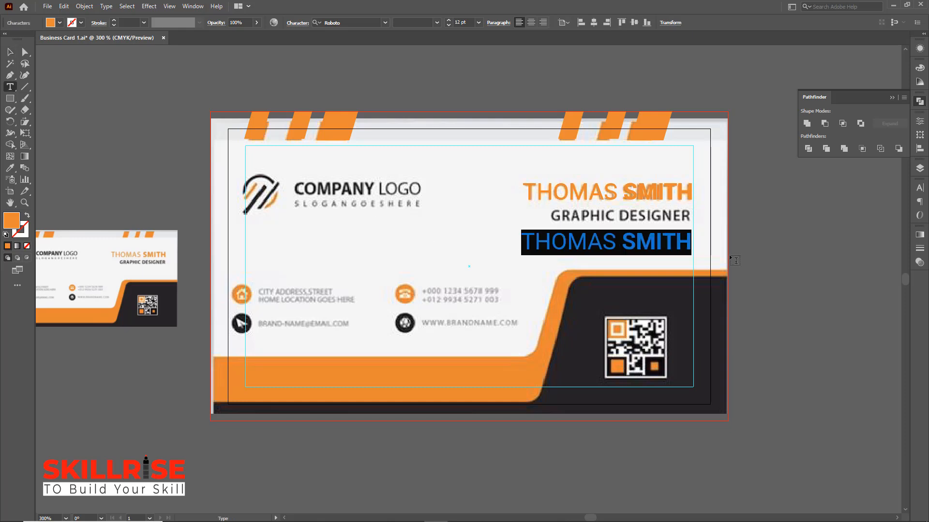
{"action": "type", "text": "GRA"}
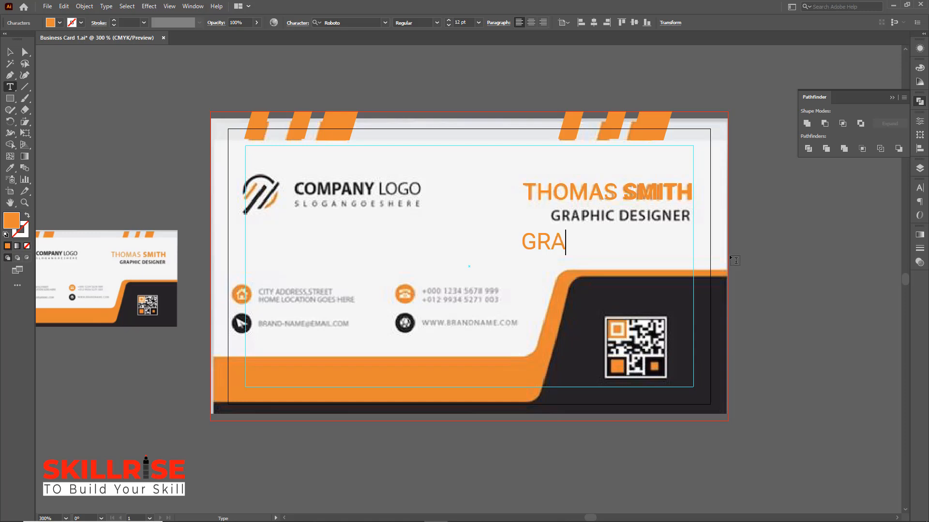
{"action": "type", "text": "PHIC "}
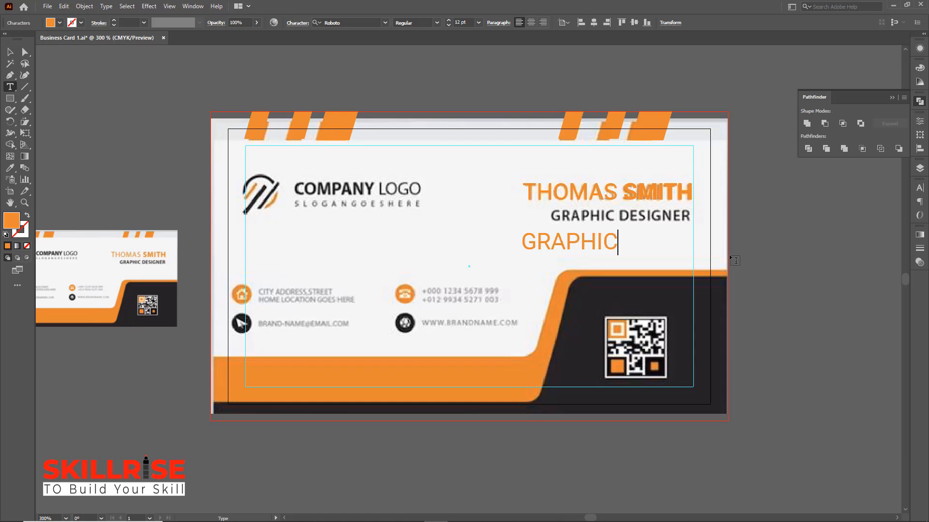
{"action": "type", "text": "DESI"}
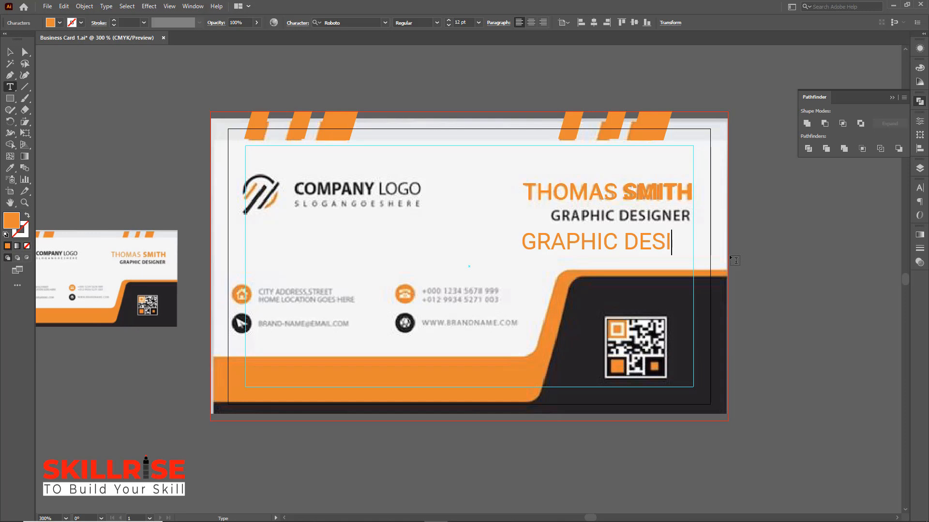
{"action": "type", "text": "GNER"}
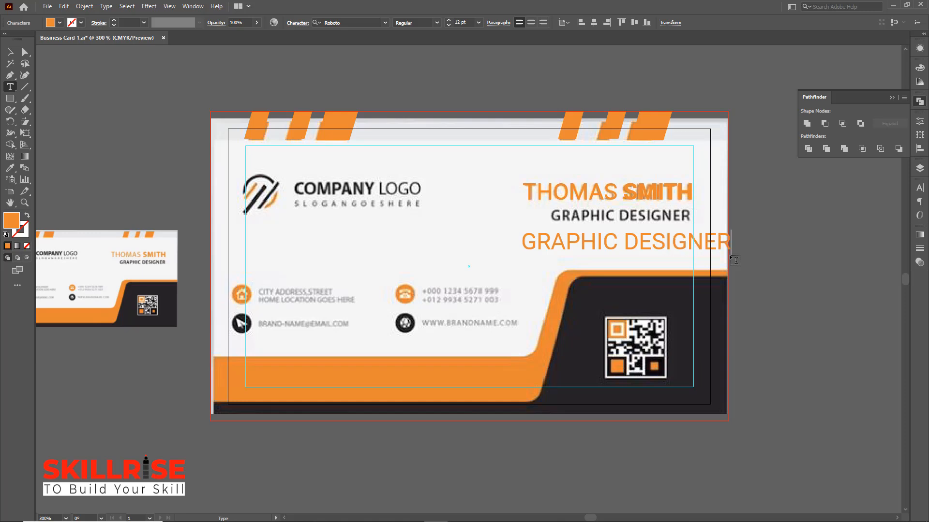
Step: Scale the GRAPHIC DESIGNER text down to about 7.9 pt and fit it over the reference job title
{"action": "left_click", "coordinate": [11, 52]}
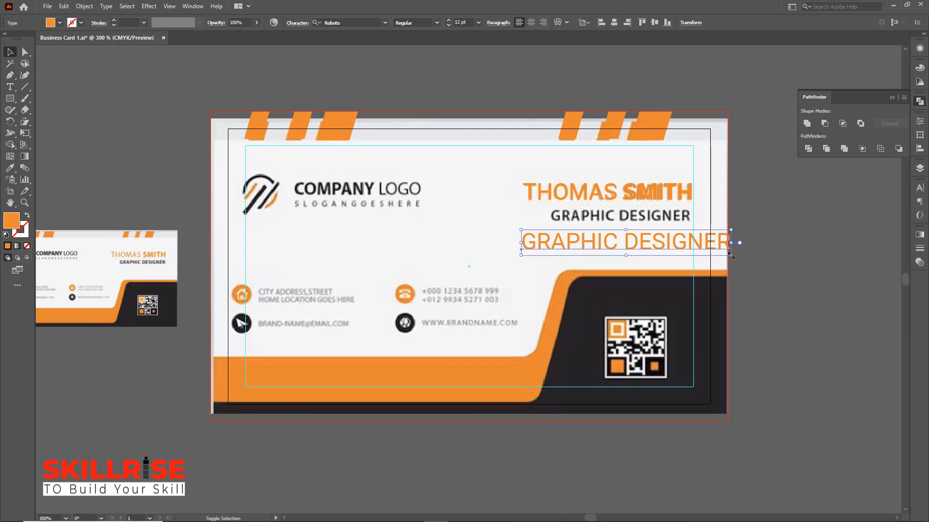
{"action": "left_click_drag", "start_coordinate": [731, 255], "coordinate": [653, 245]}
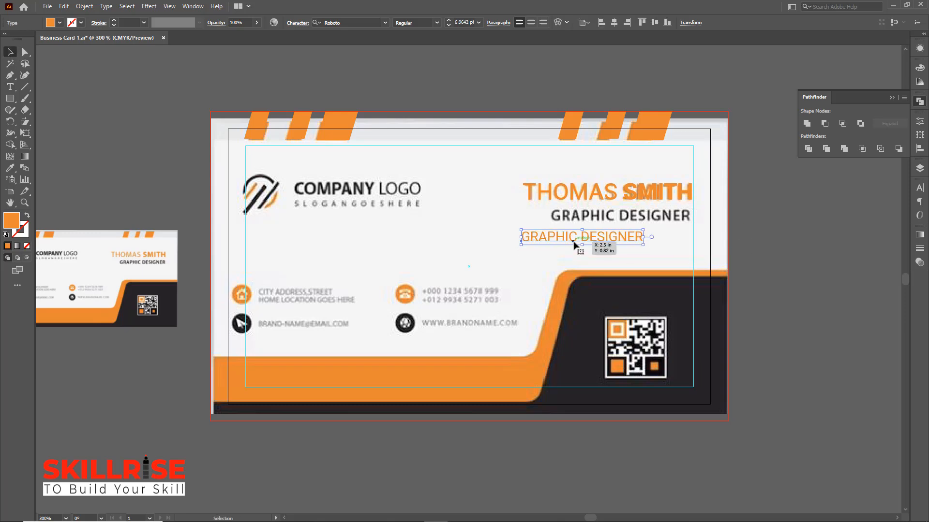
{"action": "left_click_drag", "start_coordinate": [571, 244], "coordinate": [601, 222]}
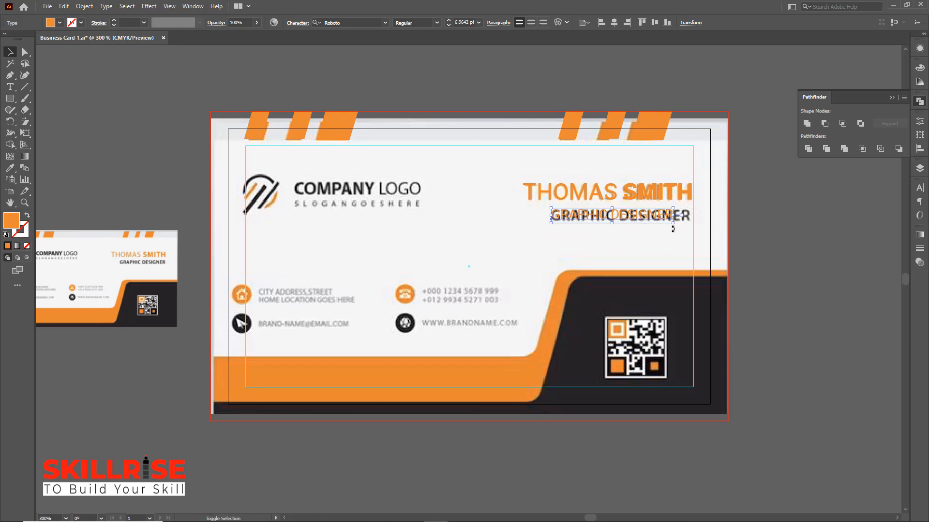
{"action": "left_click_drag", "start_coordinate": [674, 224], "coordinate": [691, 231]}
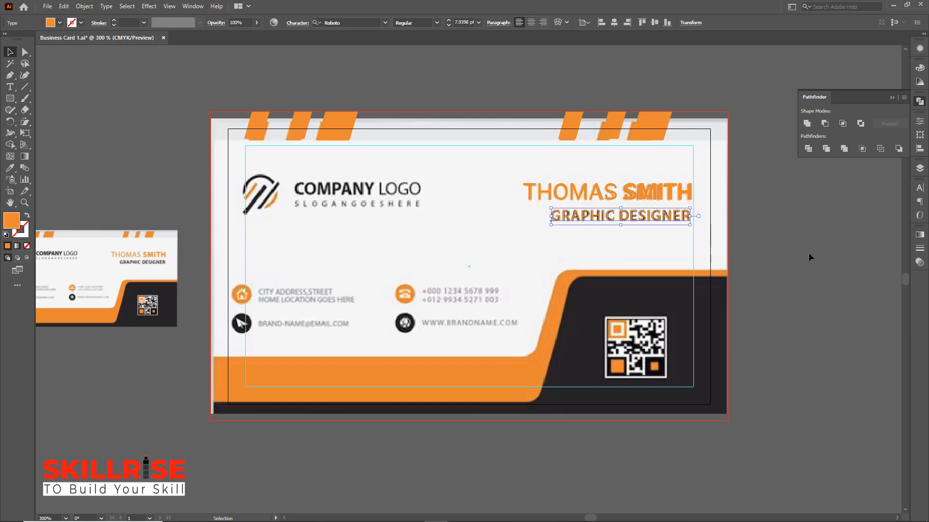
{"action": "left_click_drag", "start_coordinate": [453, 22], "coordinate": [464, 21]}
Step: Recolour the GRAPHIC DESIGNER text with the near-black sampled from the dark shape around the QR code
{"action": "left_click", "coordinate": [10, 168]}
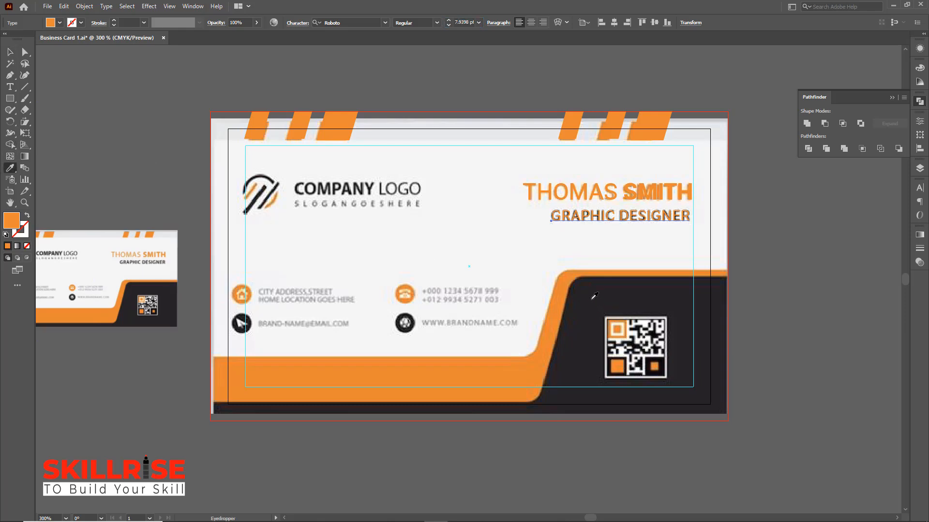
{"action": "left_click", "coordinate": [591, 293]}
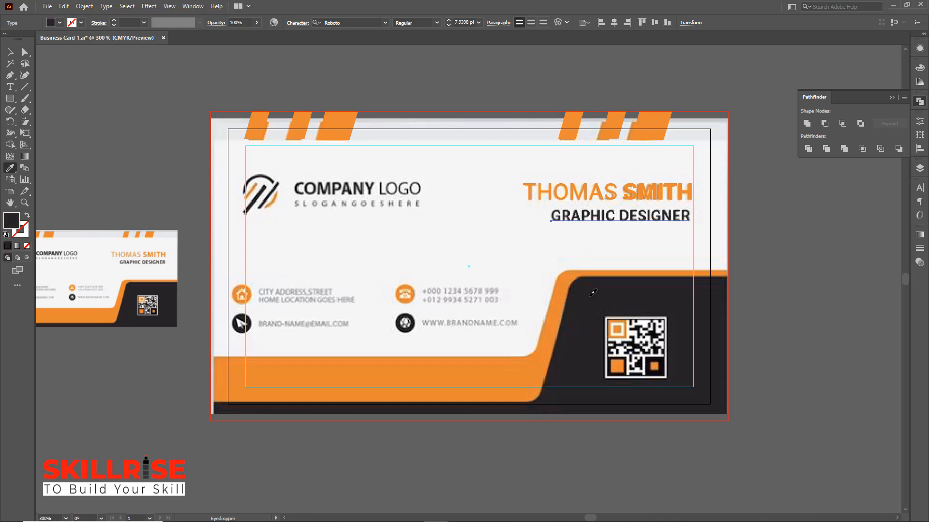
{"action": "left_click", "coordinate": [10, 52]}
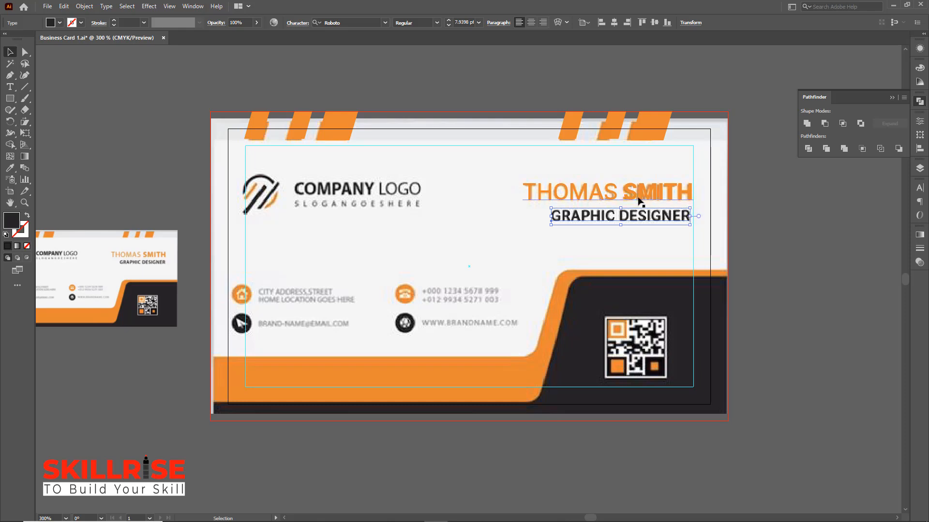
Step: Duplicate the cardholder's name text just above the reference company name and replace the copy's wording with COMPANY LOGO
{"action": "left_click_drag", "start_coordinate": [639, 201], "coordinate": [389, 173]}
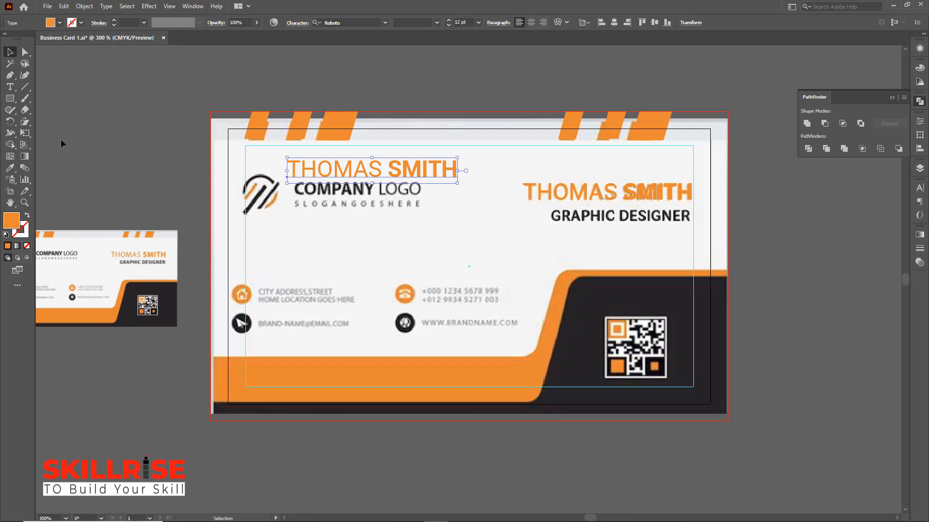
{"action": "left_click", "coordinate": [10, 87]}
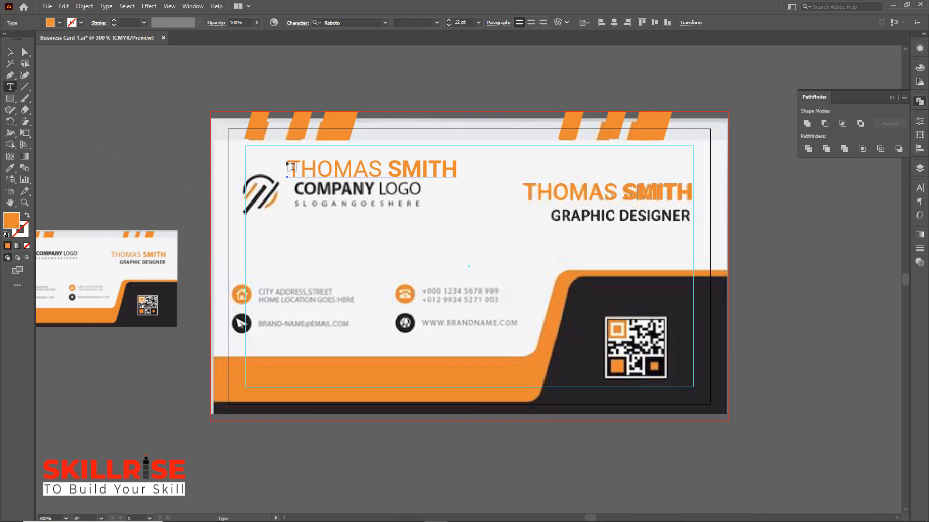
{"action": "left_click_drag", "start_coordinate": [292, 167], "coordinate": [463, 162]}
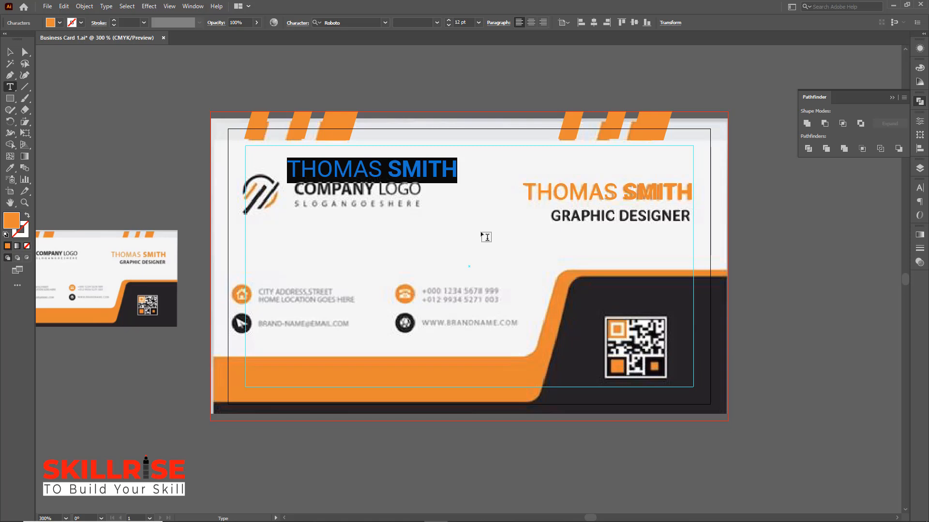
{"action": "type", "text": "C"}
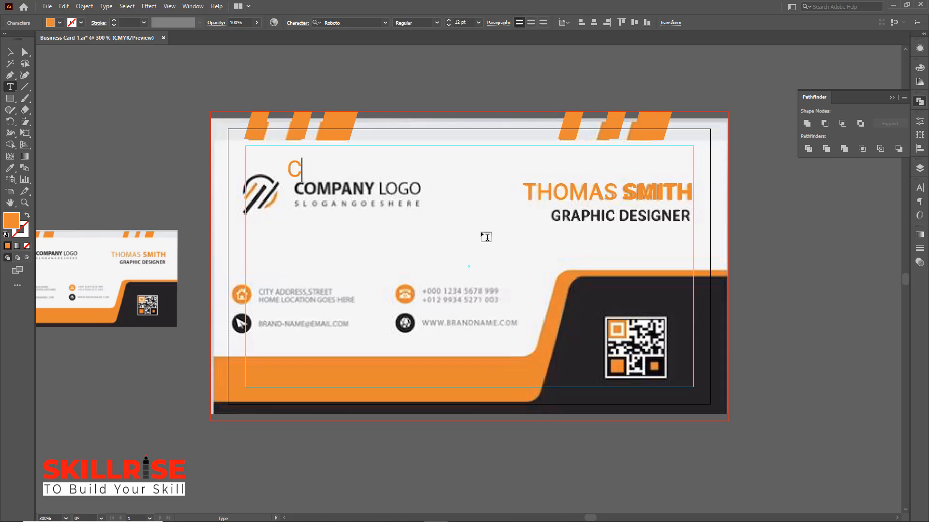
{"action": "type", "text": "OMPA"}
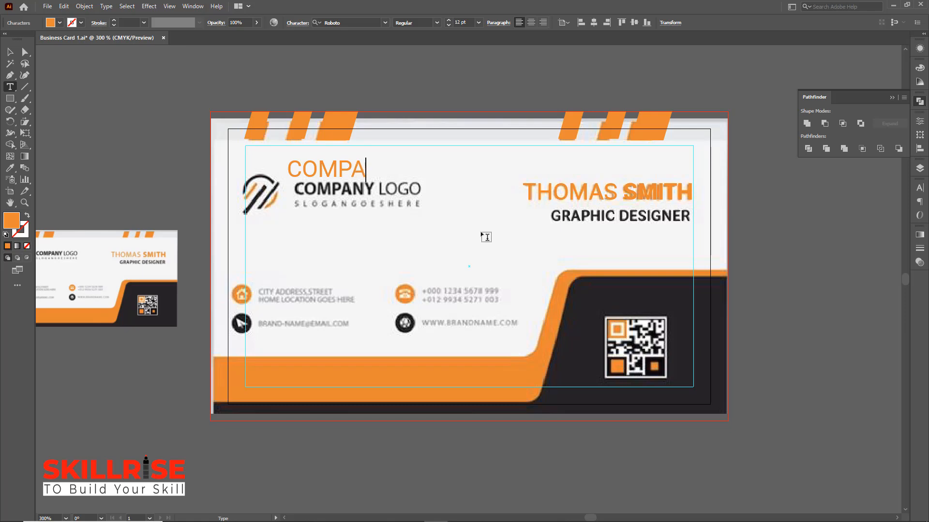
{"action": "type", "text": "NY LOGO"}
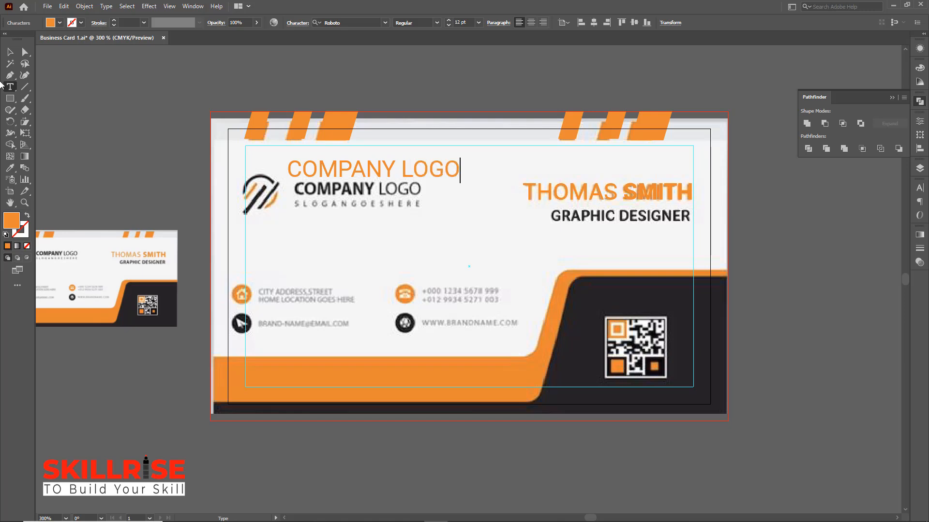
{"action": "key", "text": "Escape"}
Step: Scale the COMPANY LOGO text to about 9 pt to match the reference wording's width and place it clear below the slogan
{"action": "left_click_drag", "start_coordinate": [337, 172], "coordinate": [343, 192]}
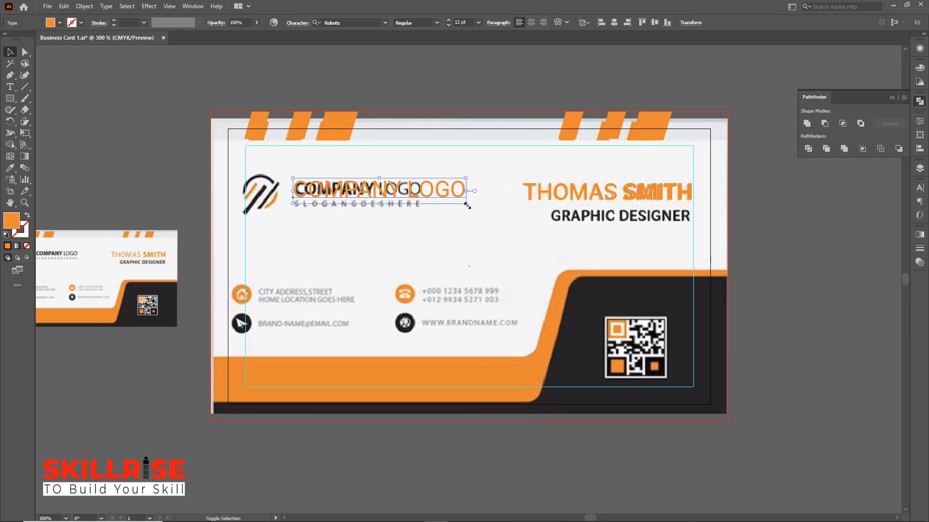
{"action": "left_click_drag", "start_coordinate": [467, 205], "coordinate": [423, 202]}
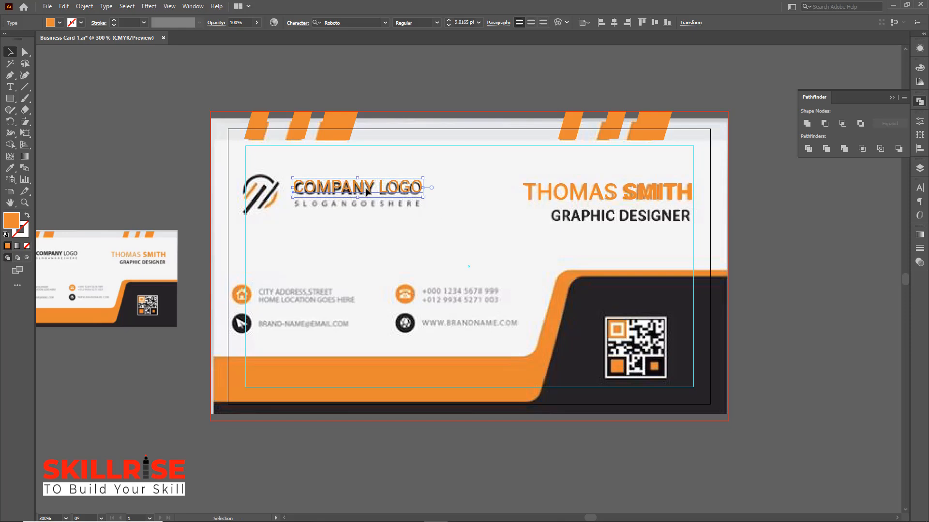
{"action": "left_click_drag", "start_coordinate": [365, 187], "coordinate": [366, 190]}
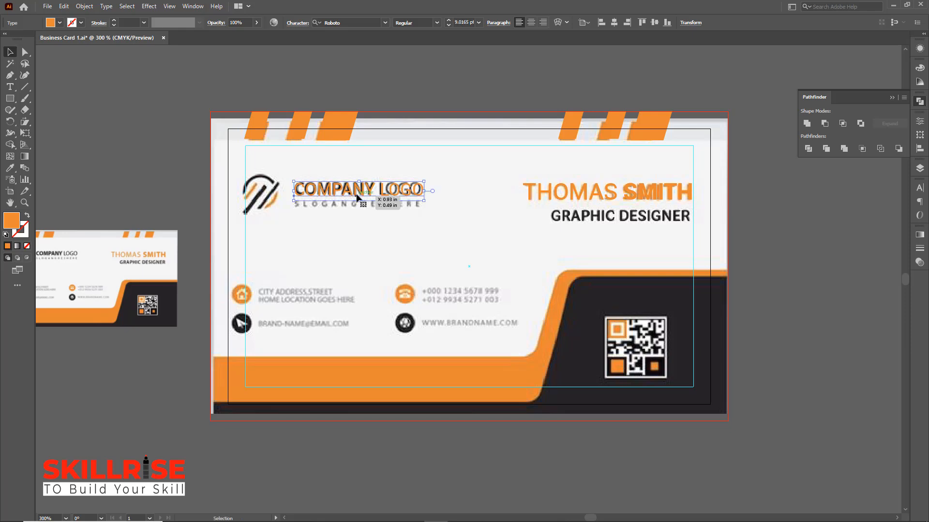
{"action": "key", "text": "ctrl+z"}
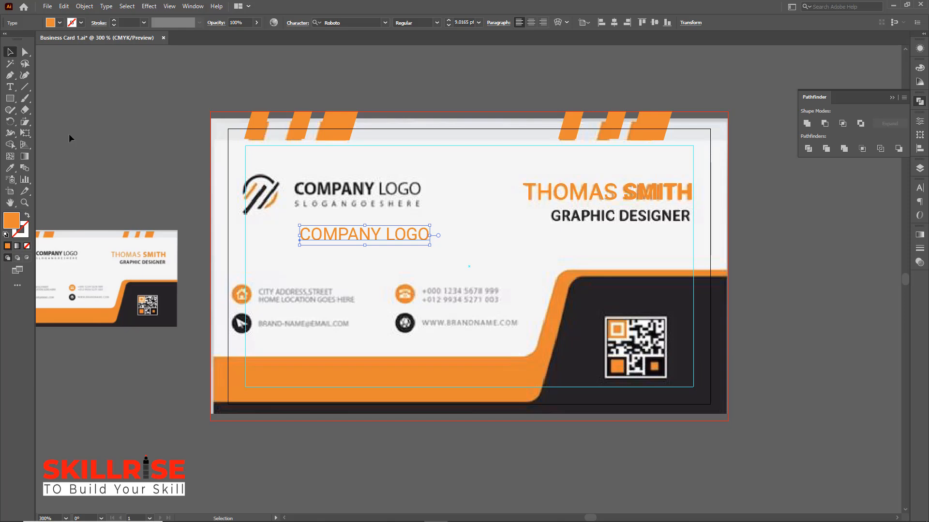
Step: Set the word COMPANY to Roboto Bold and move the whole text line over the reference company name
{"action": "left_click", "coordinate": [10, 87]}
{"action": "left_click_drag", "start_coordinate": [380, 234], "coordinate": [301, 234]}
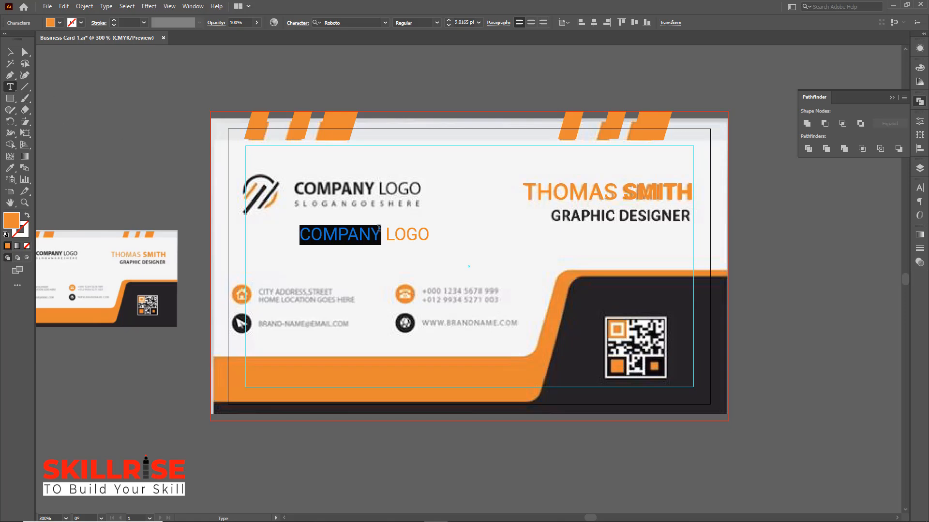
{"action": "left_click_drag", "start_coordinate": [380, 230], "coordinate": [287, 234]}
{"action": "left_click", "coordinate": [437, 23]}
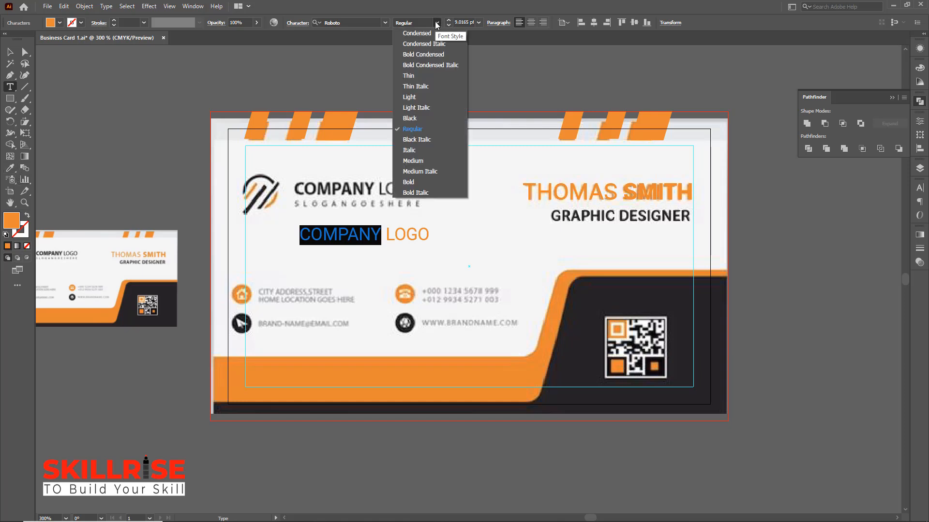
{"action": "left_click", "coordinate": [410, 183]}
{"action": "left_click", "coordinate": [10, 52]}
{"action": "left_click_drag", "start_coordinate": [322, 236], "coordinate": [323, 195]}
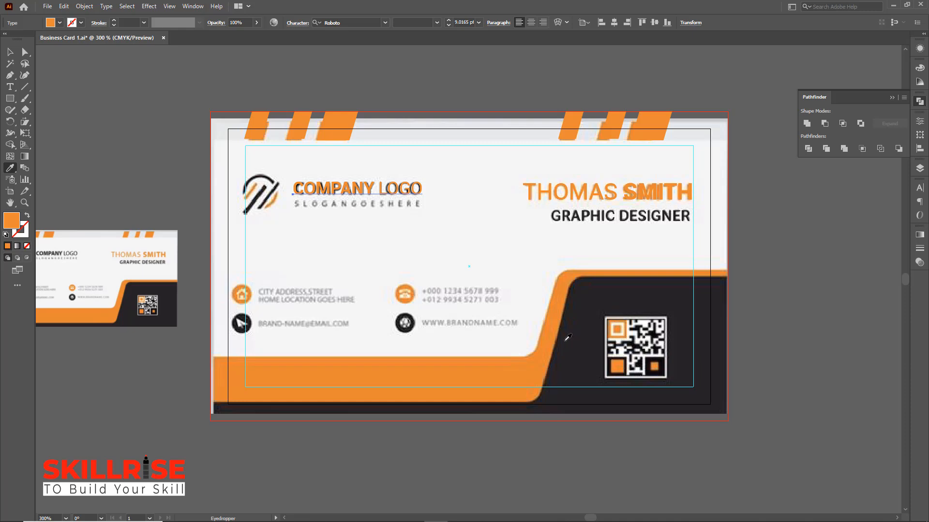
Step: Recolour the COMPANY LOGO text with the near-black sampled from the dark shape around the QR code, and deselect it
{"action": "left_click", "coordinate": [595, 290]}
{"action": "key", "text": "v"}
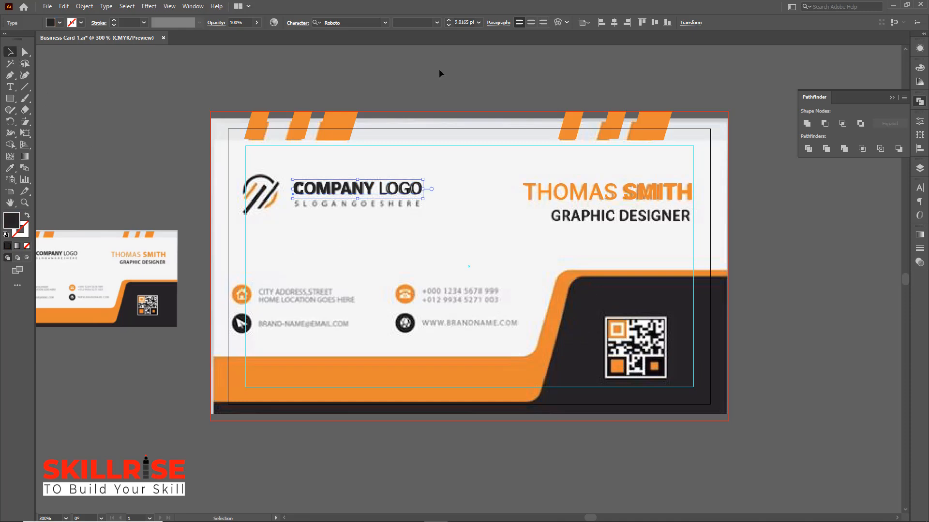
{"action": "scroll", "coordinate": [452, 175], "scroll_direction": "down", "scroll_amount": 1}
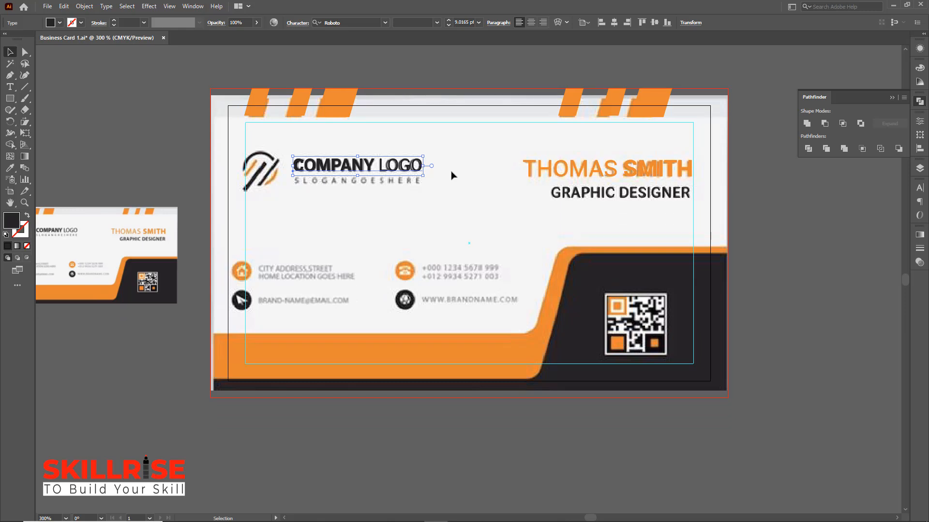
{"action": "left_click", "coordinate": [444, 183]}
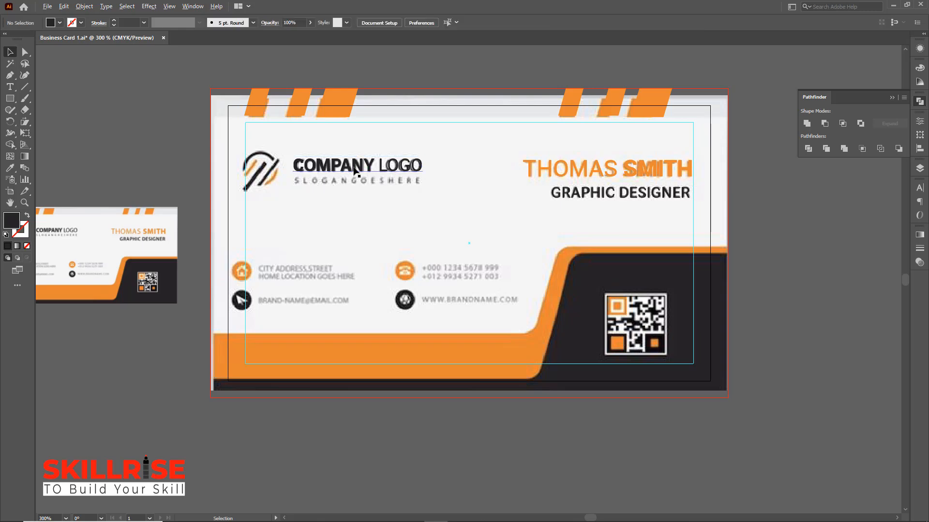
Step: Duplicate the COMPANY LOGO text just below the reference slogan and replace the copy's wording with SLOGANG GOES HERE
{"action": "left_click_drag", "start_coordinate": [356, 171], "coordinate": [359, 213]}
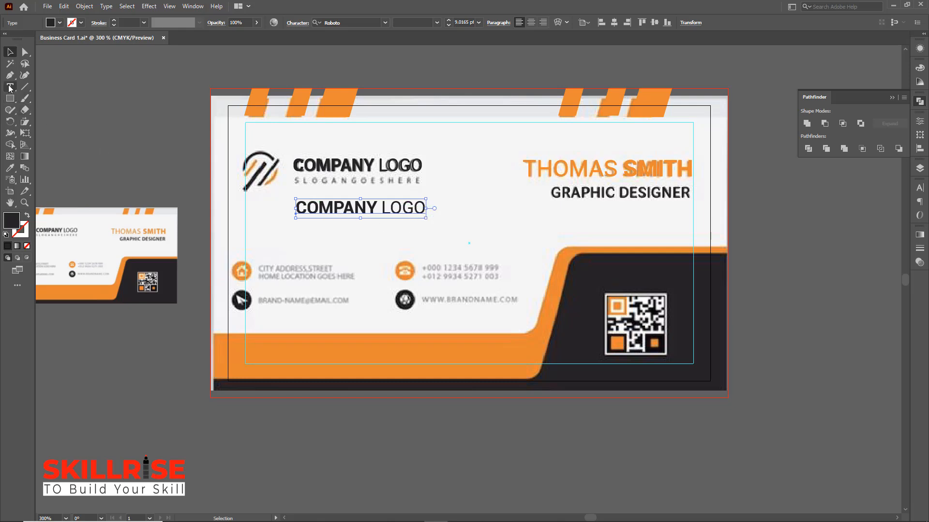
{"action": "left_click", "coordinate": [9, 86]}
{"action": "left_click", "coordinate": [296, 210]}
{"action": "left_click_drag", "start_coordinate": [296, 209], "coordinate": [456, 226]}
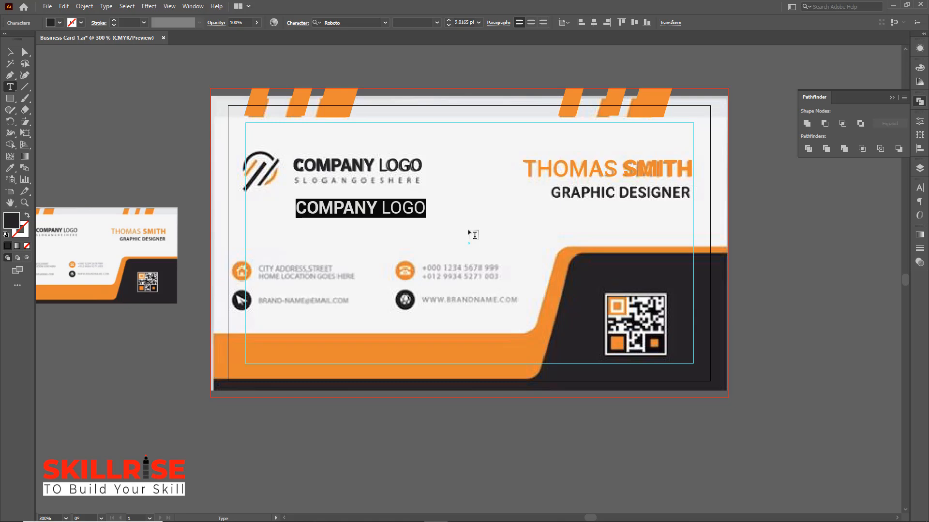
{"action": "key", "text": "BackSpace"}
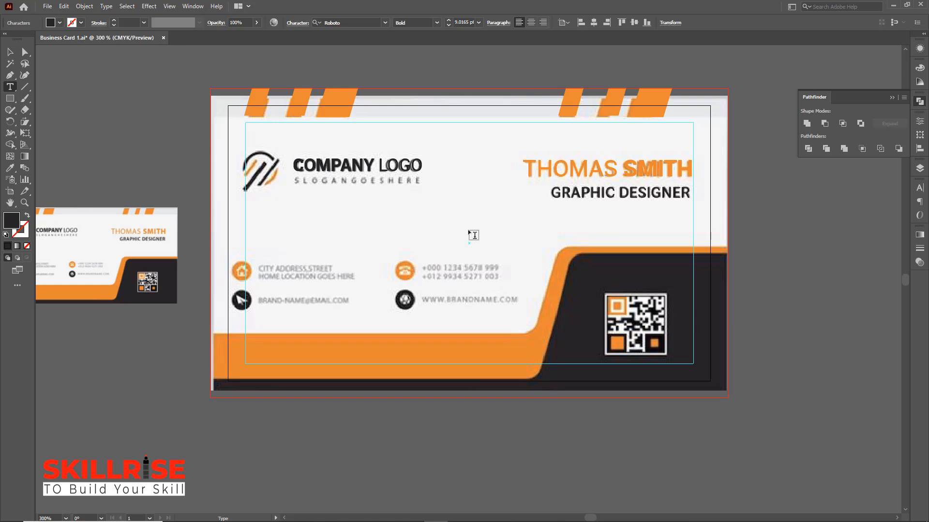
{"action": "type", "text": "SLOGA"}
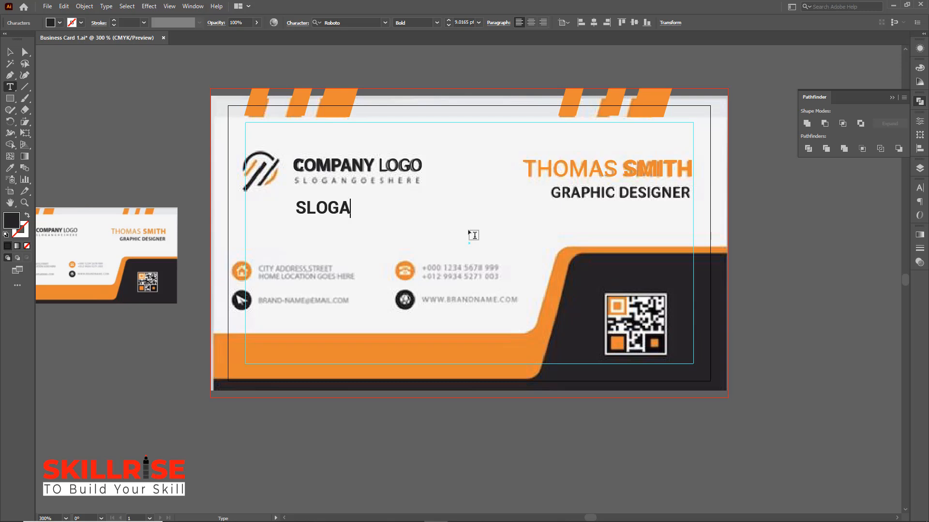
{"action": "type", "text": "NG GOE"}
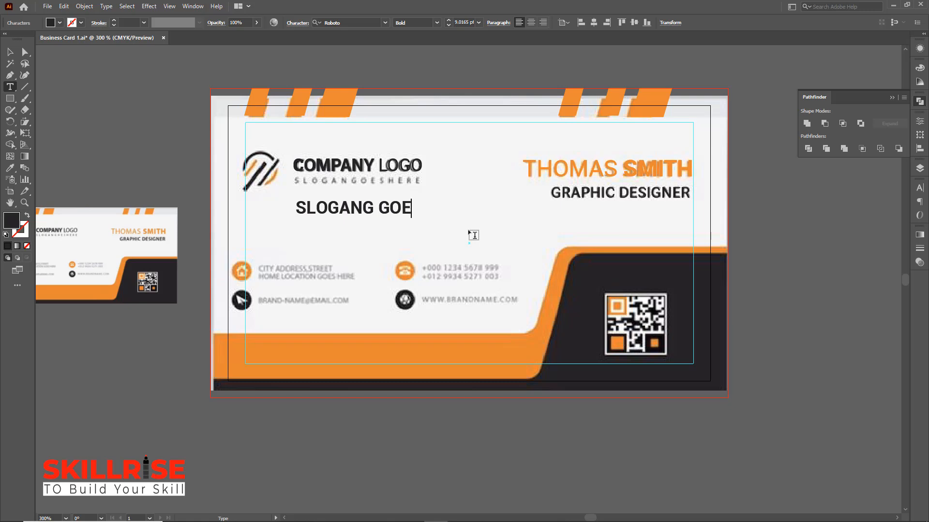
{"action": "type", "text": "S HERE"}
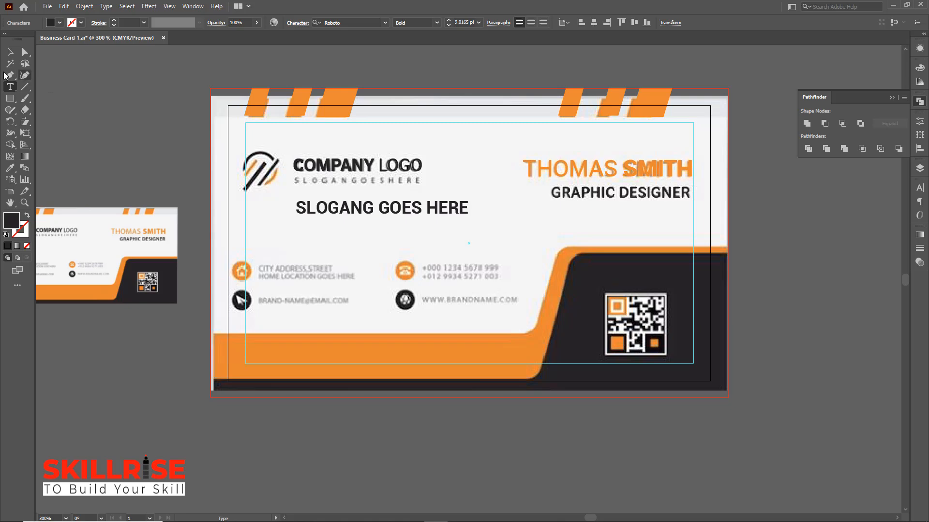
{"action": "left_click", "coordinate": [10, 52]}
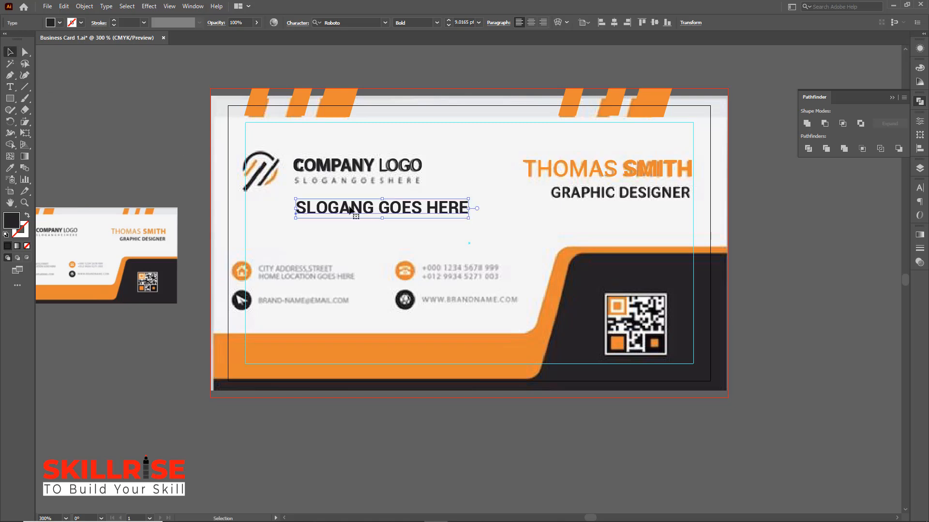
Step: Move the slogan text over the reference slogan, set it to Roboto Regular and scale it down to about 5.07 pt
{"action": "left_click_drag", "start_coordinate": [345, 210], "coordinate": [344, 185]}
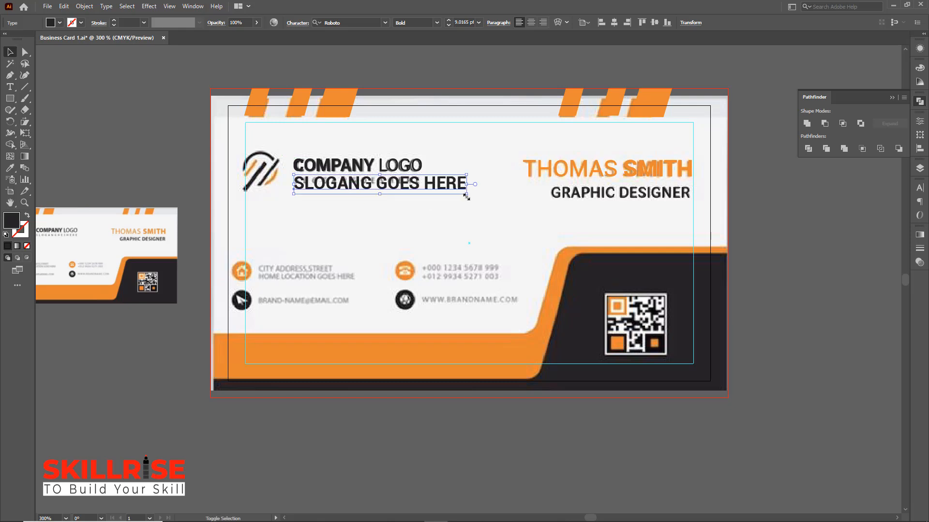
{"action": "left_click_drag", "start_coordinate": [467, 196], "coordinate": [423, 191]}
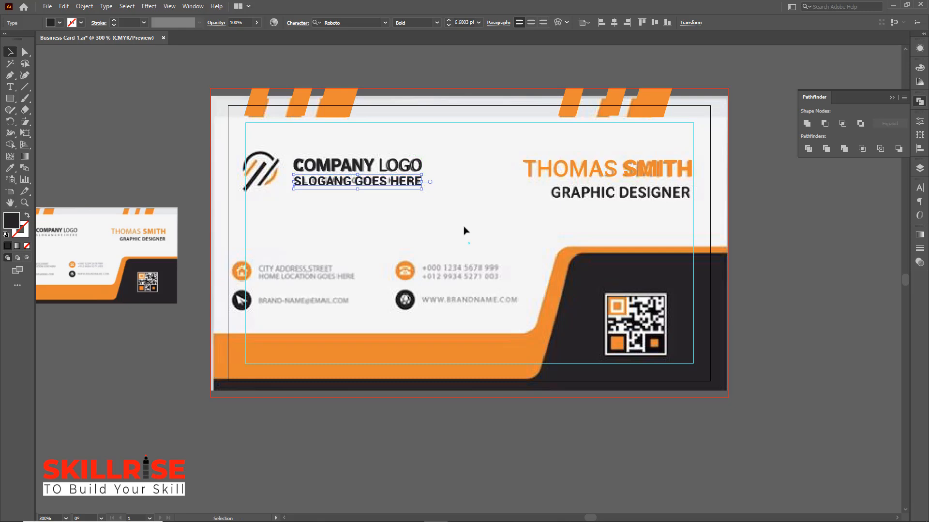
{"action": "mouse_move", "coordinate": [354, 183]}
{"action": "left_mouse_down"}
{"action": "mouse_move", "coordinate": [352, 203]}
{"action": "mouse_move", "coordinate": [353, 186]}
{"action": "left_mouse_up"}
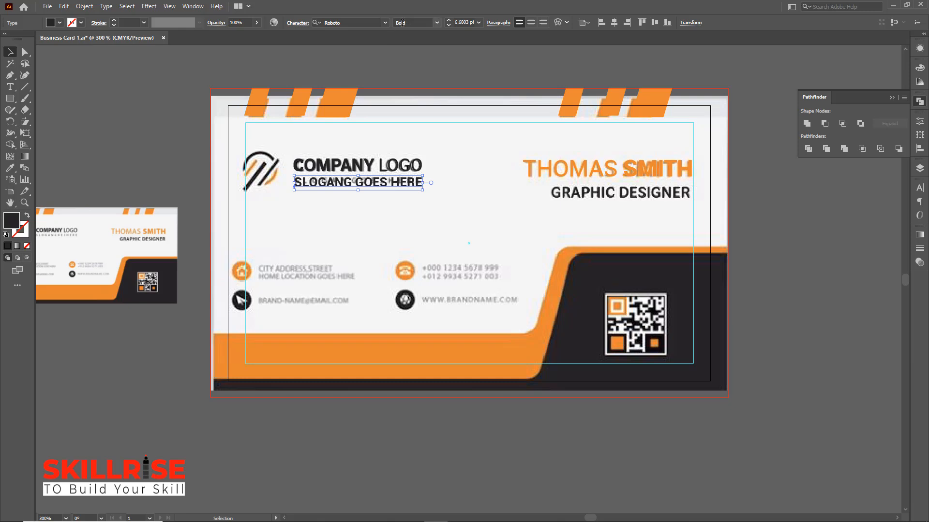
{"action": "left_click", "coordinate": [437, 22]}
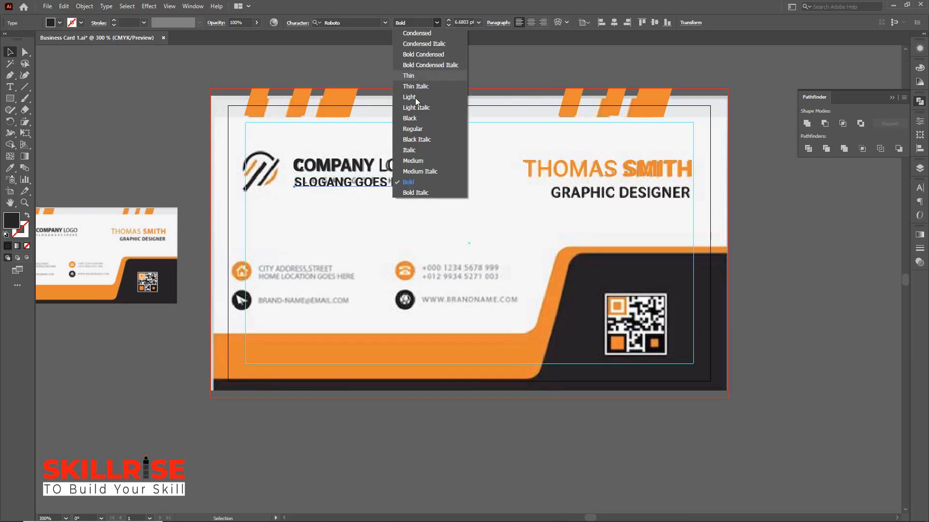
{"action": "left_click", "coordinate": [413, 129]}
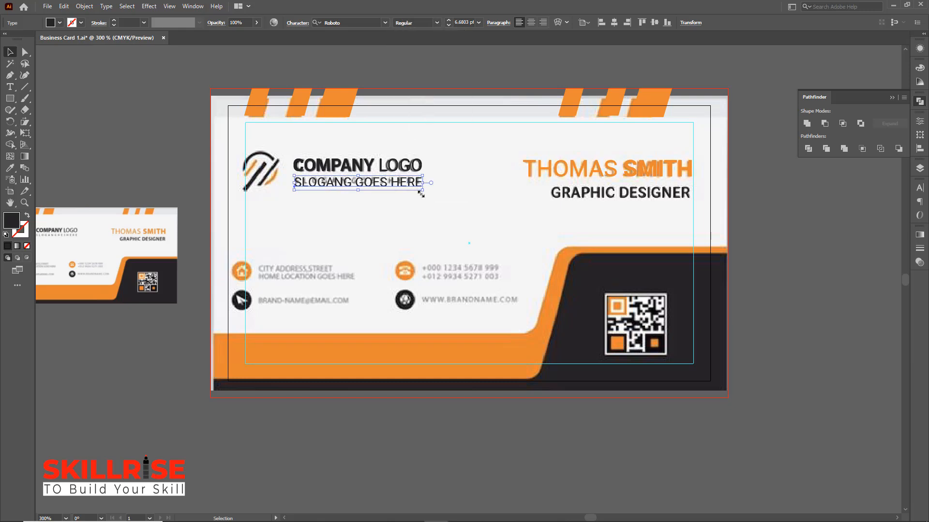
{"action": "left_click_drag", "start_coordinate": [423, 191], "coordinate": [393, 188]}
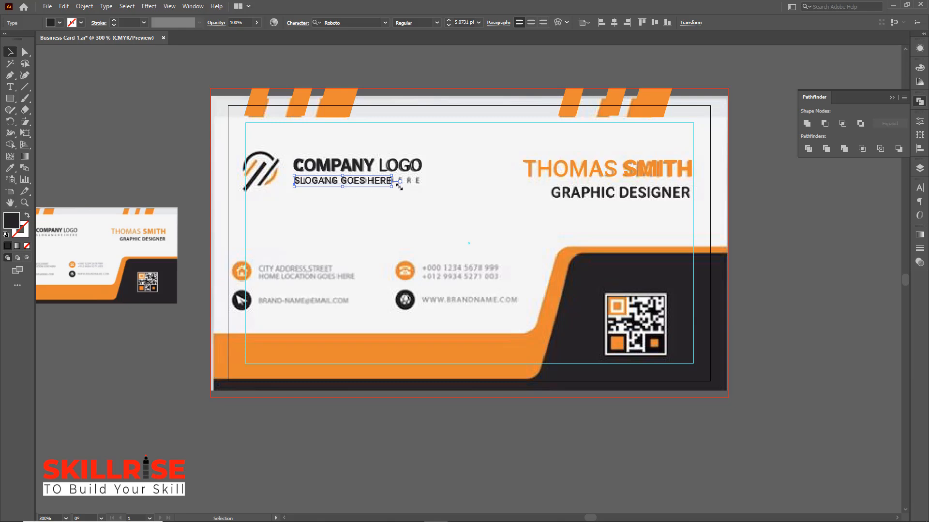
Step: Increase the slogan's tracking to 187 to match the reference width, nudge it into place and deselect it
{"action": "left_click", "coordinate": [920, 189]}
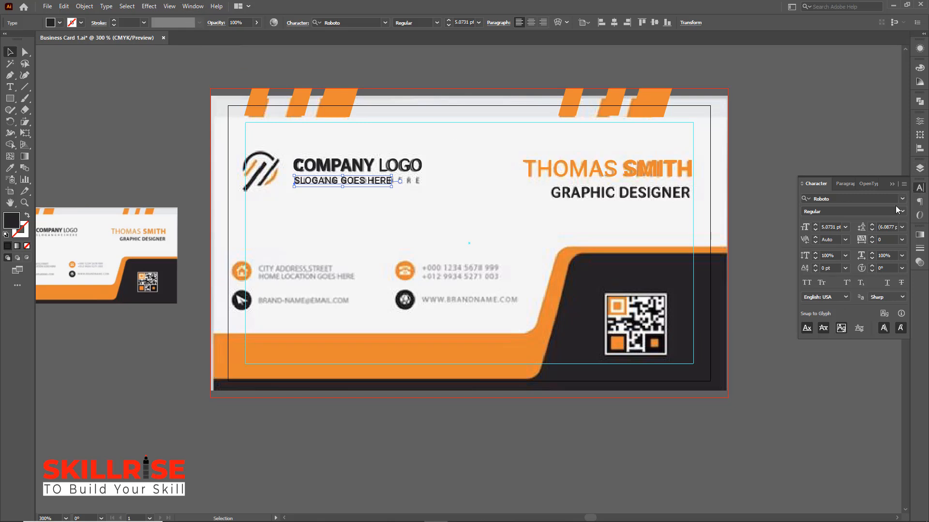
{"action": "left_click", "coordinate": [872, 238]}
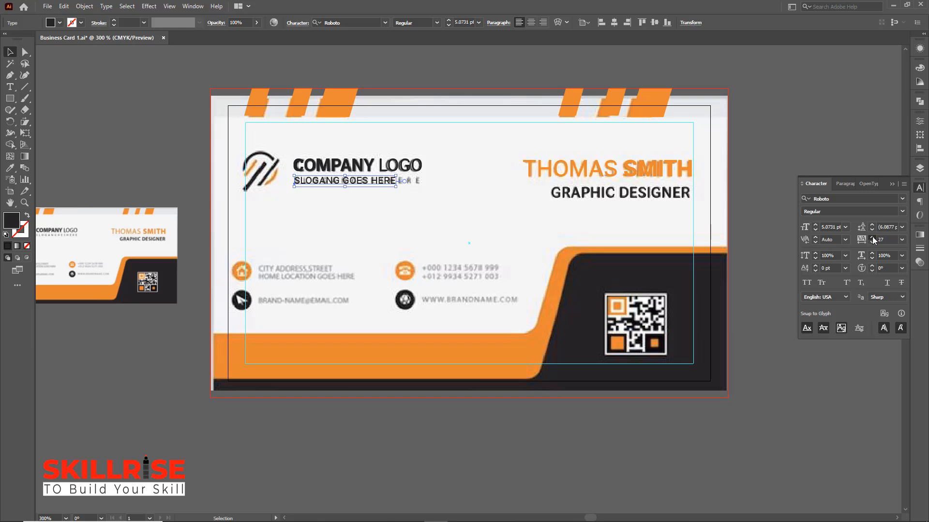
{"action": "left_click", "coordinate": [872, 237]}
{"action": "left_click", "coordinate": [872, 237]}
{"action": "left_click", "coordinate": [872, 237]}
{"action": "left_click", "coordinate": [872, 237]}
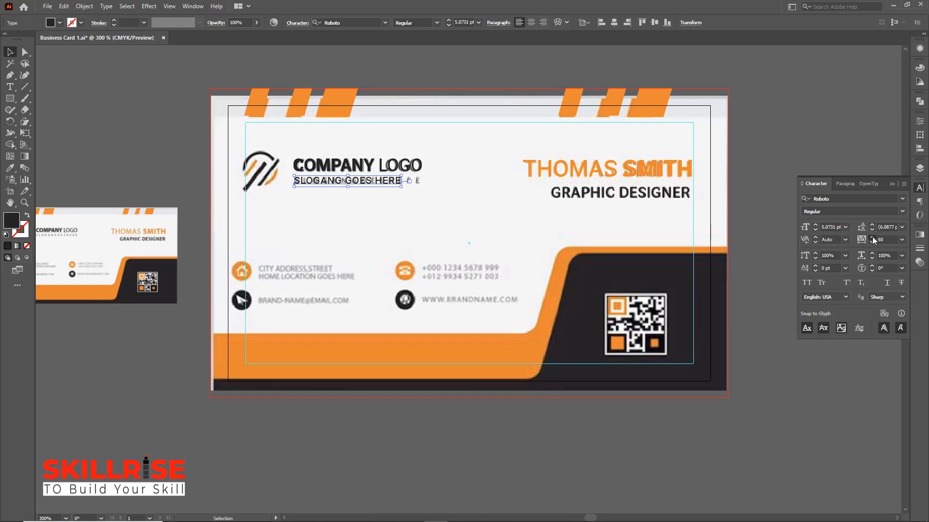
{"action": "left_click", "coordinate": [872, 236]}
{"action": "left_click", "coordinate": [872, 236]}
{"action": "left_click", "coordinate": [872, 236]}
{"action": "left_click", "coordinate": [872, 237]}
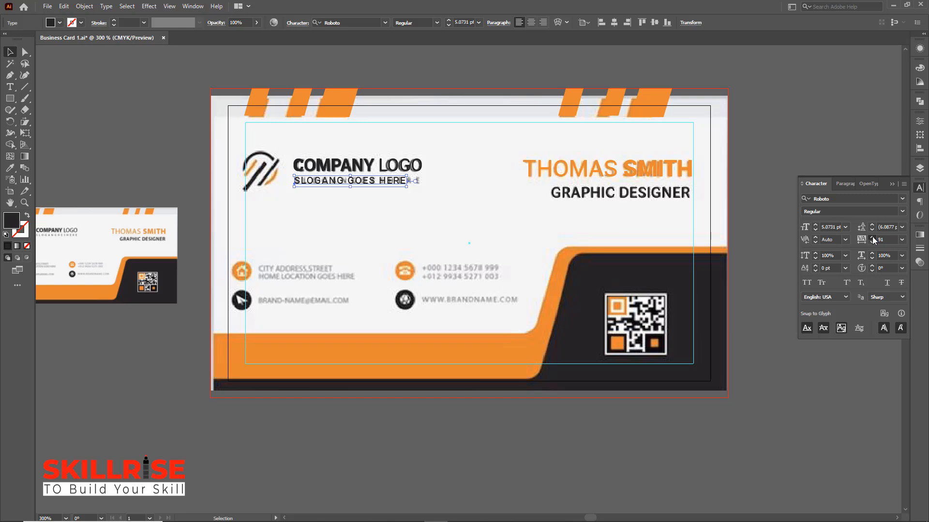
{"action": "left_click", "coordinate": [872, 237]}
{"action": "left_click", "coordinate": [872, 237]}
{"action": "left_click", "coordinate": [872, 237]}
{"action": "left_click", "coordinate": [872, 237]}
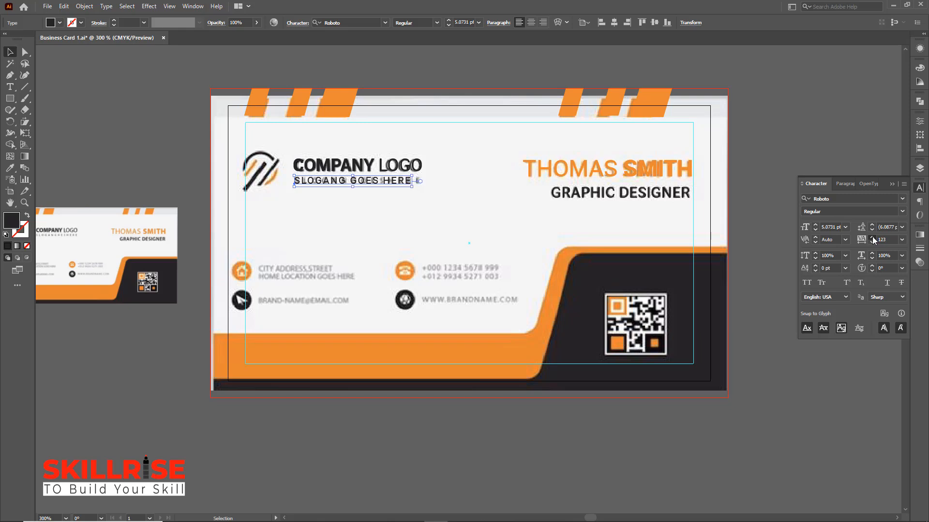
{"action": "left_click", "coordinate": [872, 237]}
{"action": "left_click", "coordinate": [871, 237]}
{"action": "left_click", "coordinate": [872, 236]}
{"action": "left_click", "coordinate": [872, 236]}
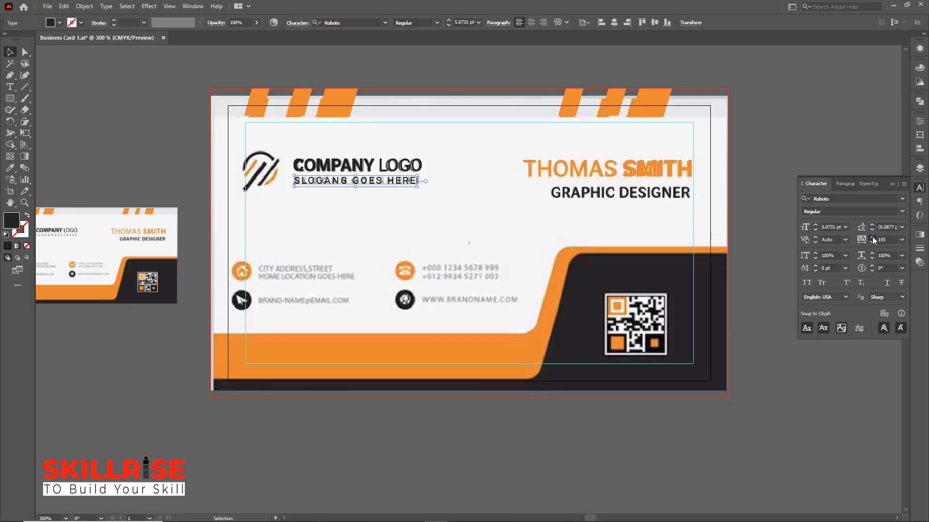
{"action": "left_click", "coordinate": [872, 236]}
{"action": "left_click", "coordinate": [872, 237]}
{"action": "left_click", "coordinate": [872, 236]}
{"action": "left_click", "coordinate": [872, 236]}
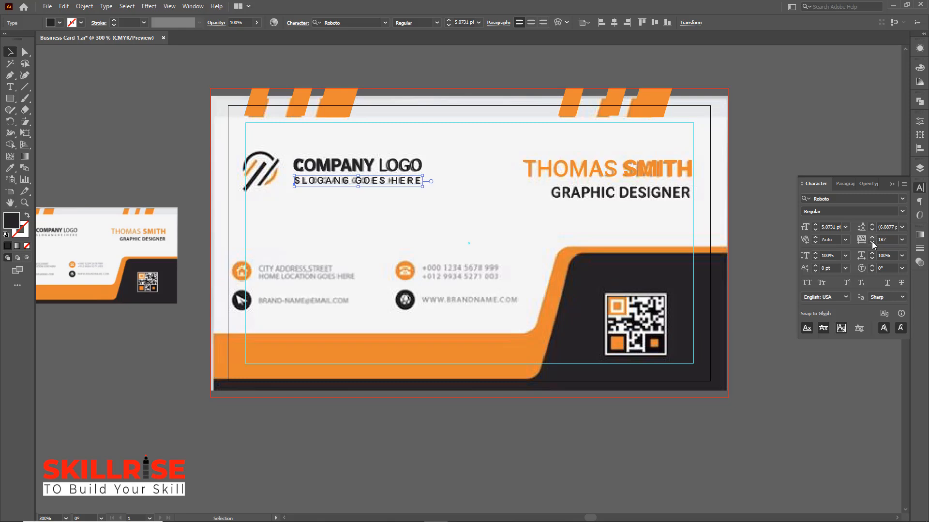
{"action": "left_click", "coordinate": [886, 239]}
{"action": "left_click_drag", "start_coordinate": [349, 184], "coordinate": [350, 184]}
{"action": "left_click", "coordinate": [436, 205]}
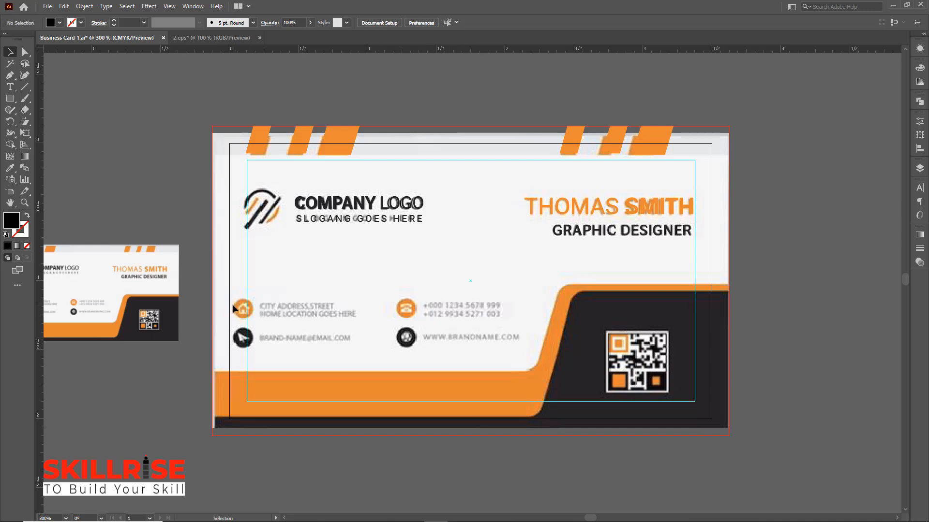
Step: Draw a circle about 0.16 in wide over the reference home icon and fill it with orange sampled from the phone icon
{"action": "left_click", "coordinate": [9, 99]}
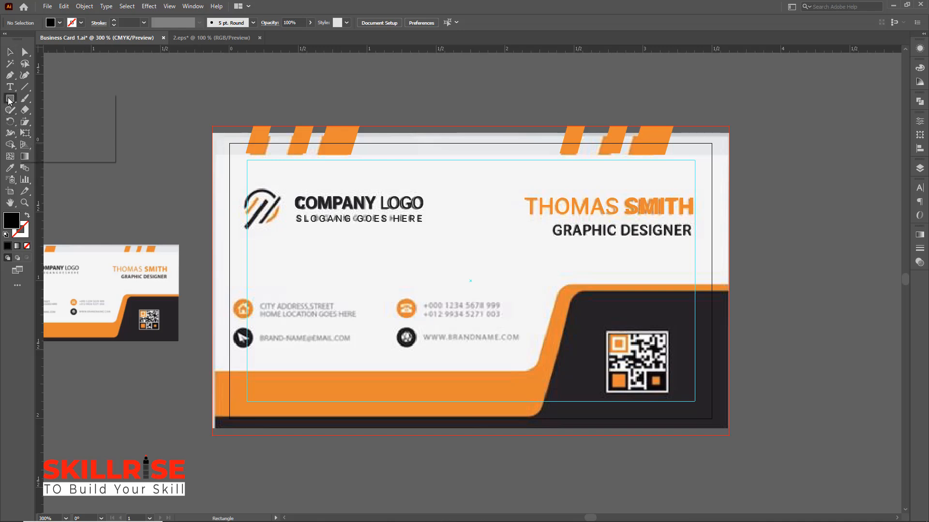
{"action": "left_click", "coordinate": [48, 122]}
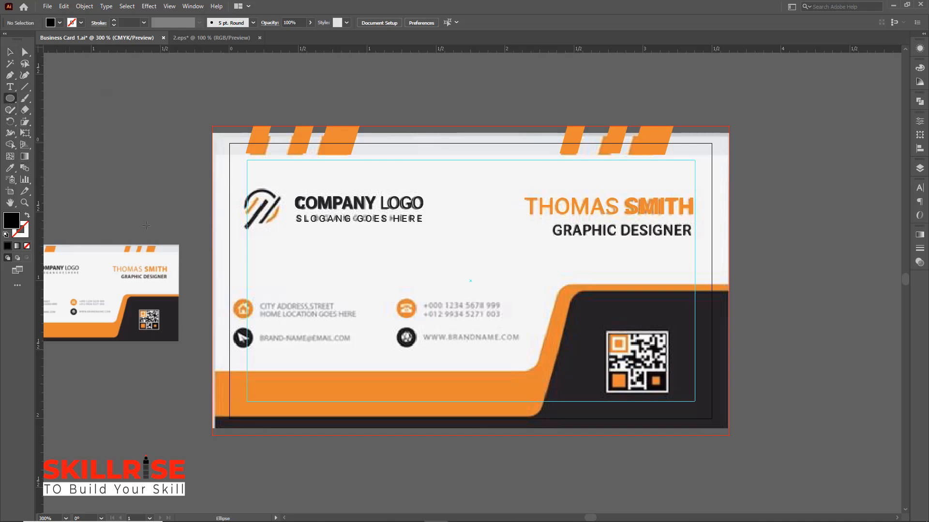
{"action": "left_click_drag", "start_coordinate": [234, 298], "coordinate": [252, 319]}
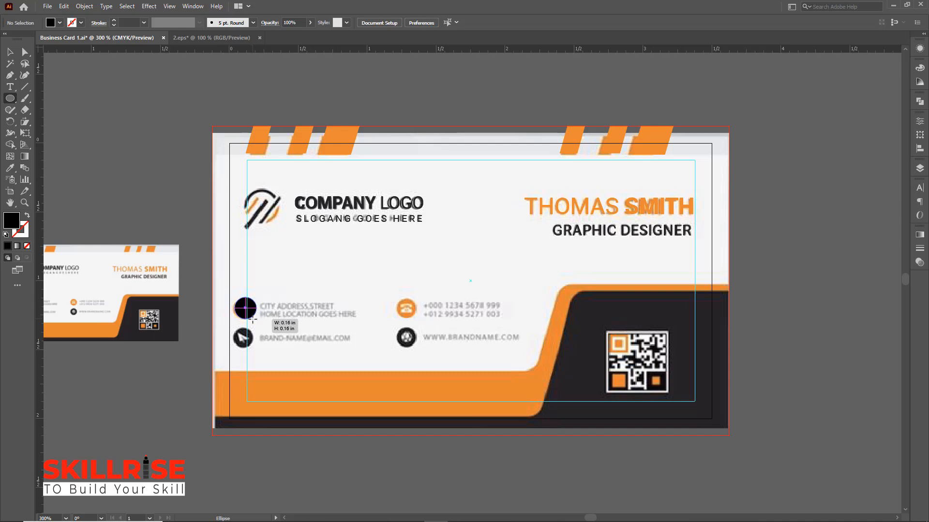
{"action": "mouse_move", "coordinate": [252, 319]}
{"action": "left_mouse_down"}
{"action": "mouse_move", "coordinate": [256, 285]}
{"action": "mouse_move", "coordinate": [264, 316]}
{"action": "mouse_move", "coordinate": [254, 287]}
{"action": "mouse_move", "coordinate": [289, 280]}
{"action": "mouse_move", "coordinate": [293, 303]}
{"action": "mouse_move", "coordinate": [274, 286]}
{"action": "mouse_move", "coordinate": [283, 281]}
{"action": "mouse_move", "coordinate": [249, 320]}
{"action": "left_mouse_up"}
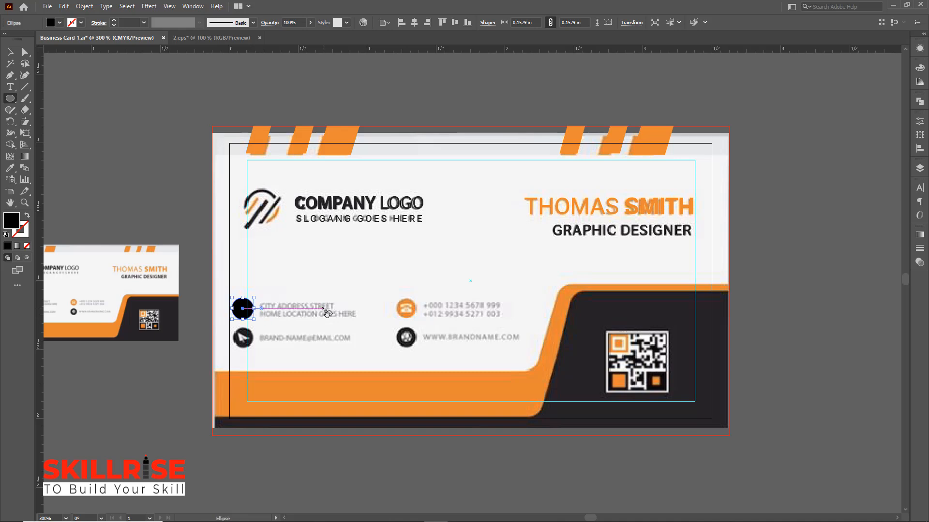
{"action": "left_click", "coordinate": [10, 170]}
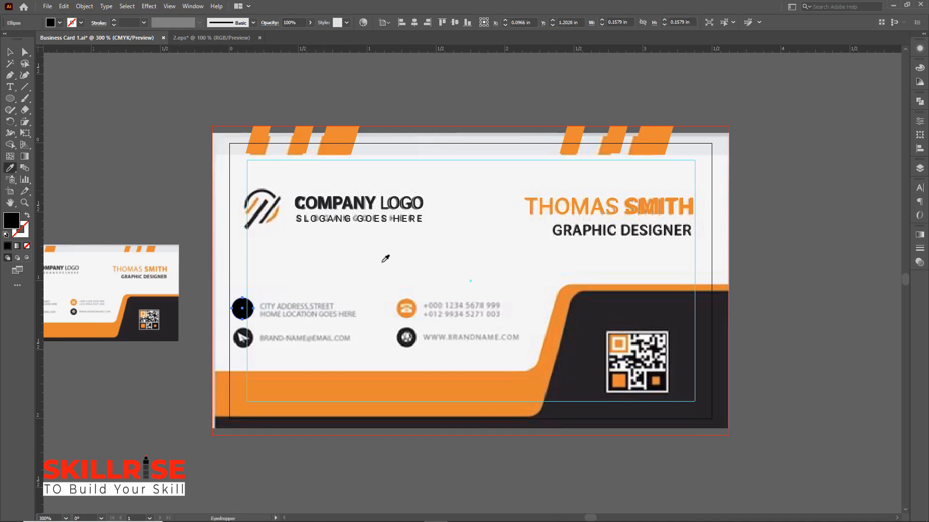
{"action": "left_click", "coordinate": [410, 299]}
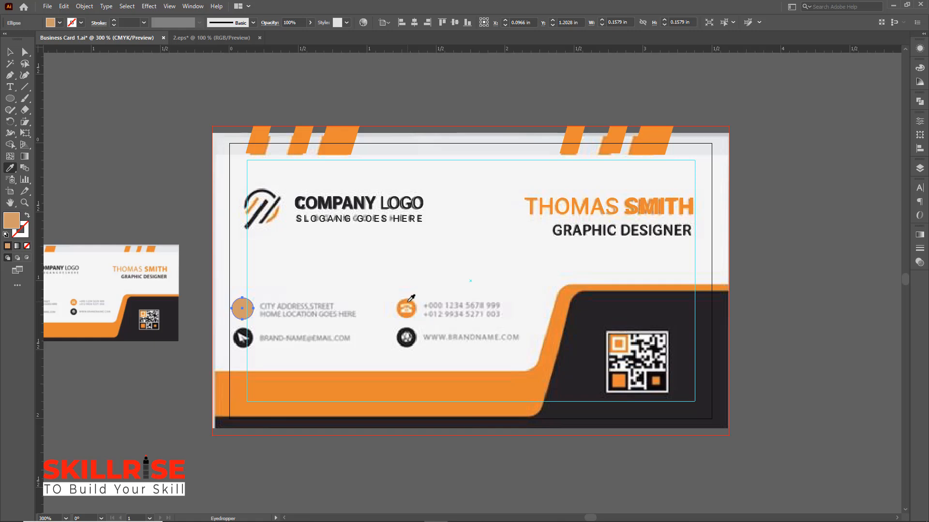
{"action": "left_click", "coordinate": [409, 300]}
{"action": "left_click", "coordinate": [10, 52]}
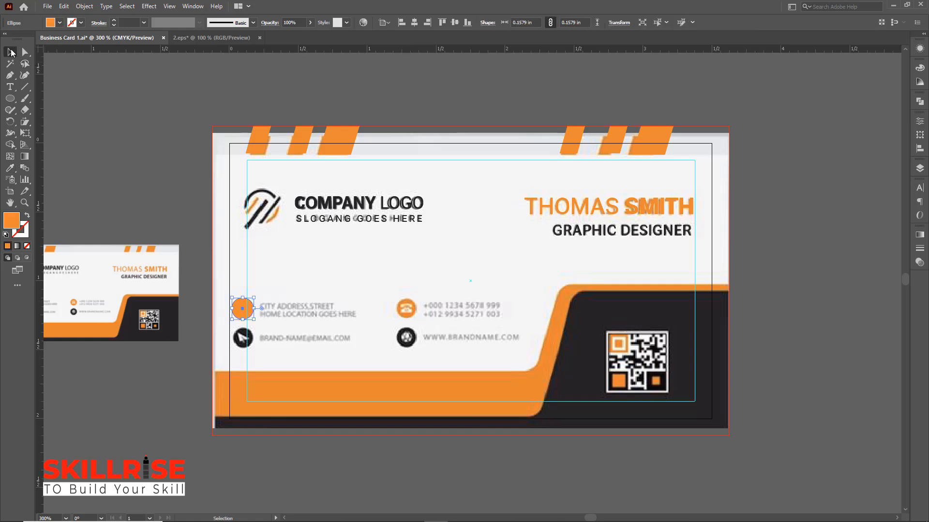
Step: Duplicate the GRAPHIC DESIGNER text just above the reference address and replace the copy's wording with CITY ADDRES STREET
{"action": "left_click", "coordinate": [589, 234]}
{"action": "left_click_drag", "start_coordinate": [588, 234], "coordinate": [303, 283]}
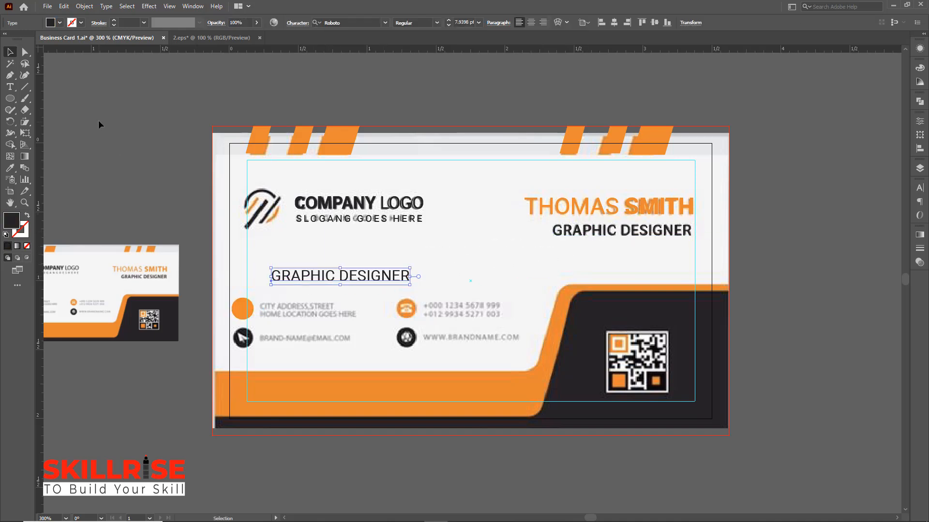
{"action": "left_click", "coordinate": [10, 87]}
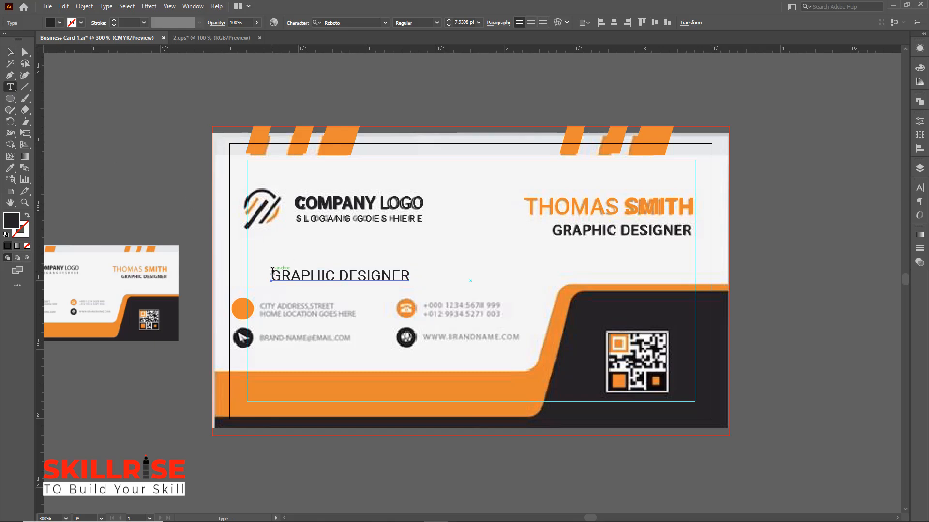
{"action": "left_click_drag", "start_coordinate": [271, 275], "coordinate": [408, 272]}
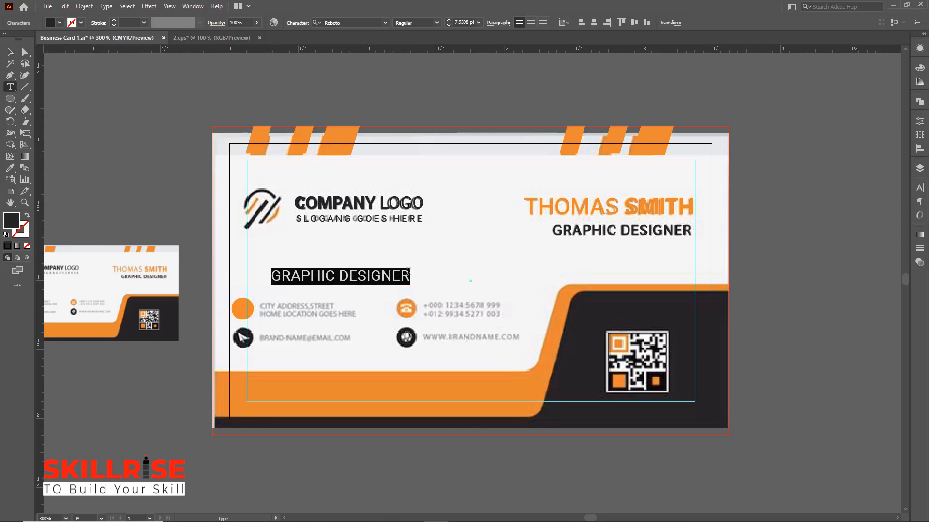
{"action": "key", "text": "BackSpace"}
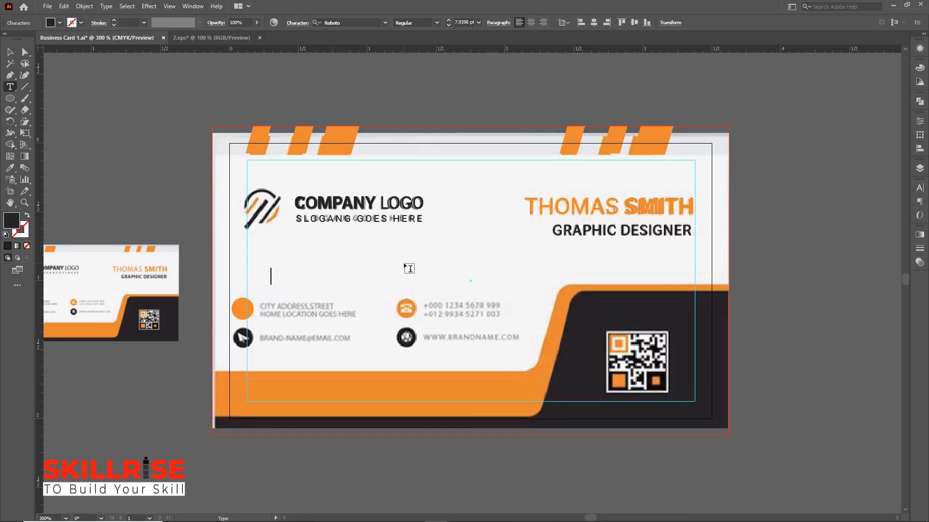
{"action": "type", "text": "CITY ADDRE"}
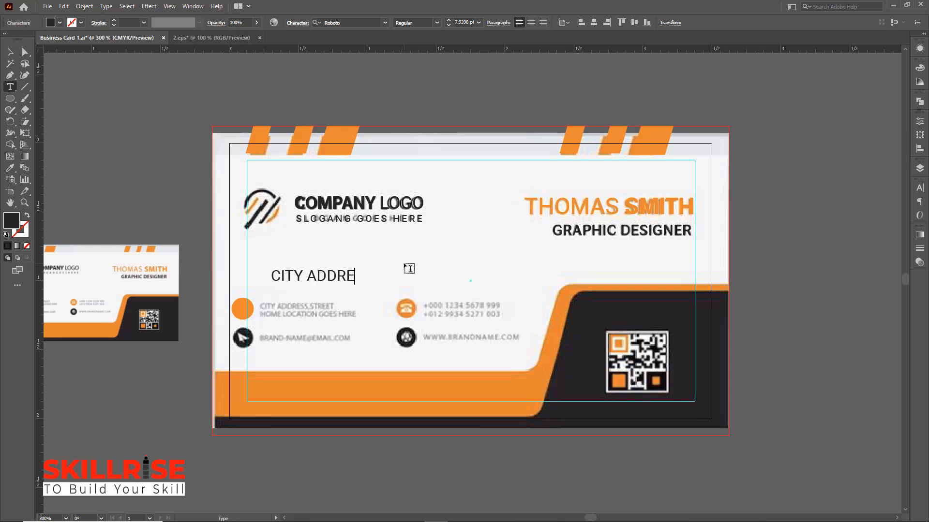
{"action": "type", "text": "S SR"}
{"action": "key", "text": "BackSpace"}
{"action": "type", "text": "TREER"}
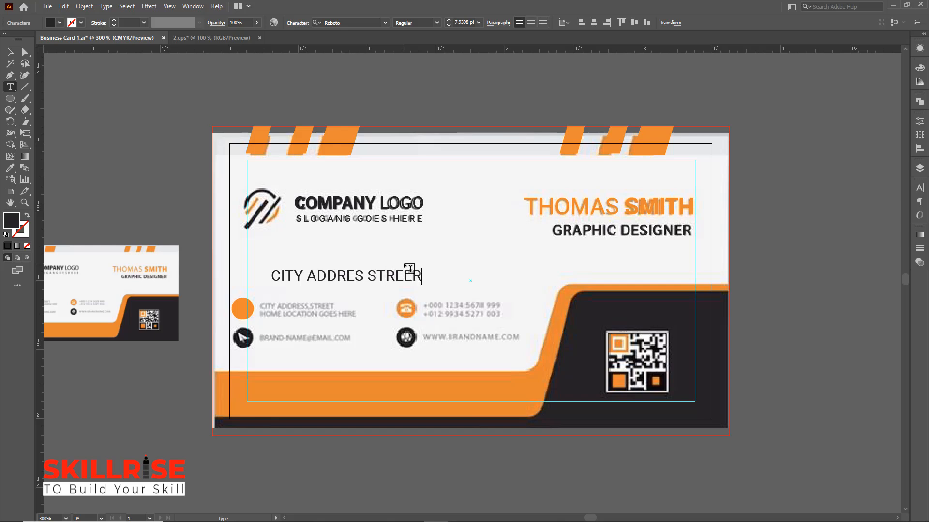
{"action": "key", "text": "BackSpace"}
{"action": "type", "text": "T"}
{"action": "left_click", "coordinate": [10, 52]}
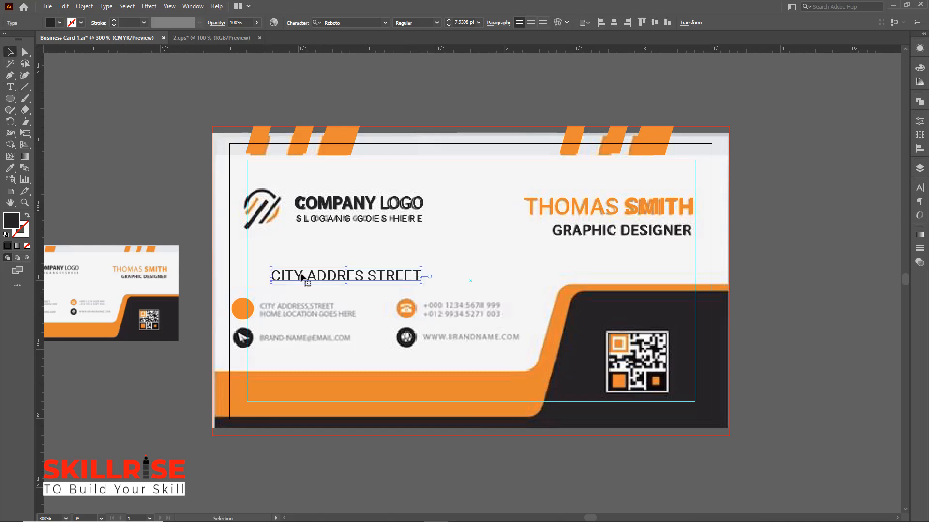
Step: Move the CITY ADDRES STREET text onto the reference address's first line, scale it to about 4.09 pt and deselect it
{"action": "left_click_drag", "start_coordinate": [301, 276], "coordinate": [288, 309]}
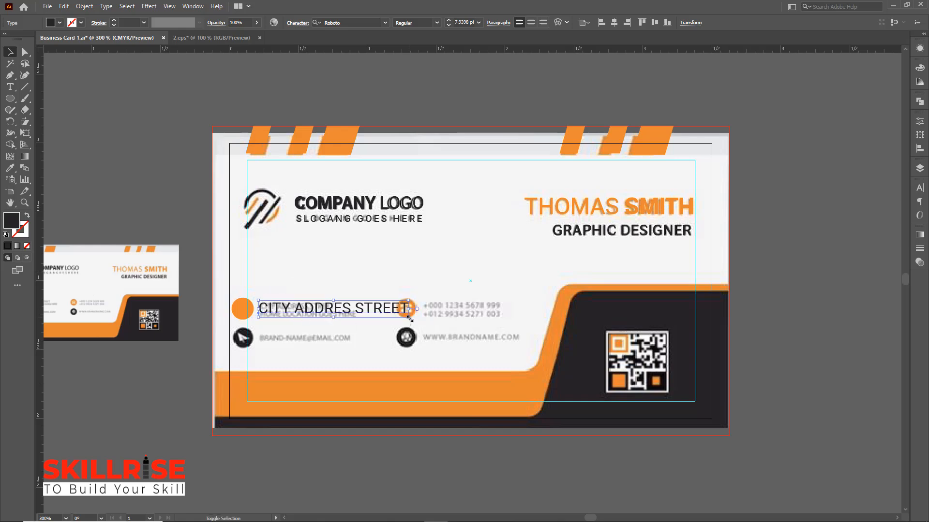
{"action": "left_click_drag", "start_coordinate": [409, 319], "coordinate": [323, 309]}
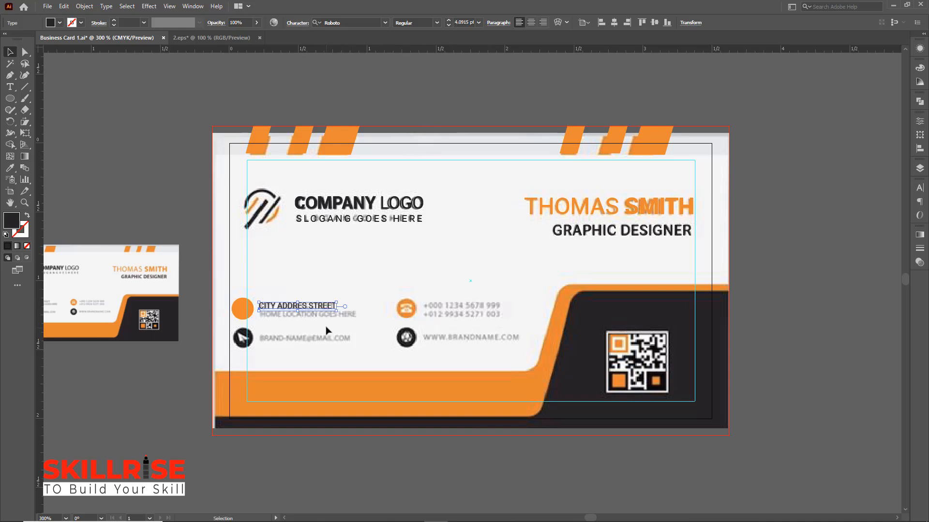
{"action": "left_click", "coordinate": [195, 215]}
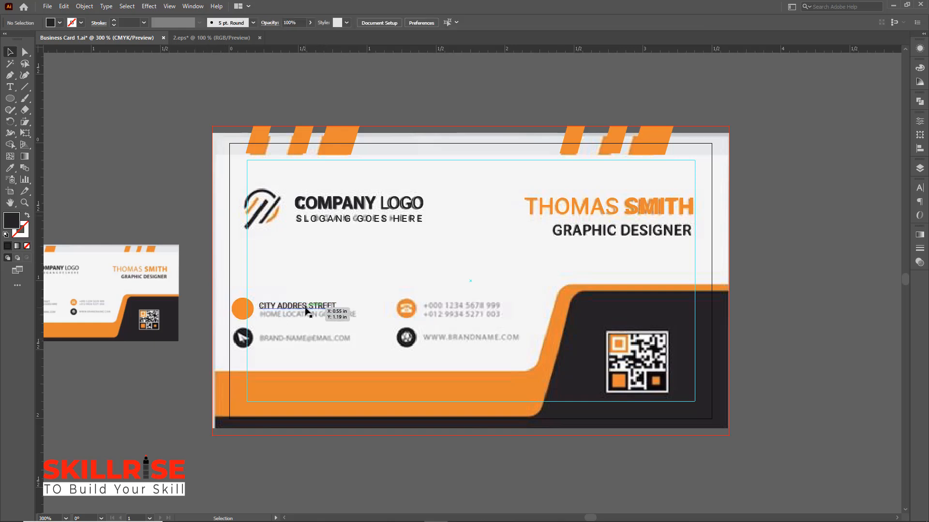
Step: Duplicate the address line straight down and nudge the copy up over the reference's second address line
{"action": "left_click_drag", "start_coordinate": [305, 311], "coordinate": [309, 318]}
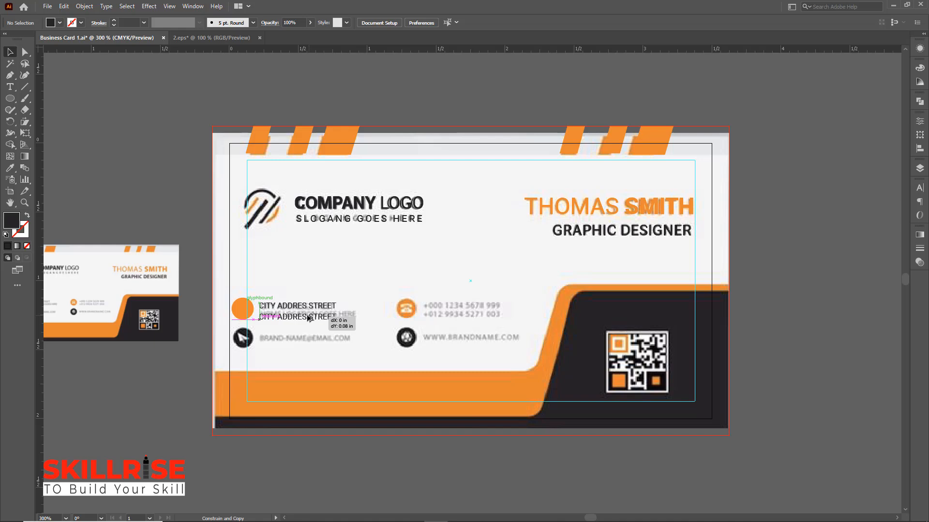
{"action": "left_click_drag", "start_coordinate": [309, 318], "coordinate": [309, 318]}
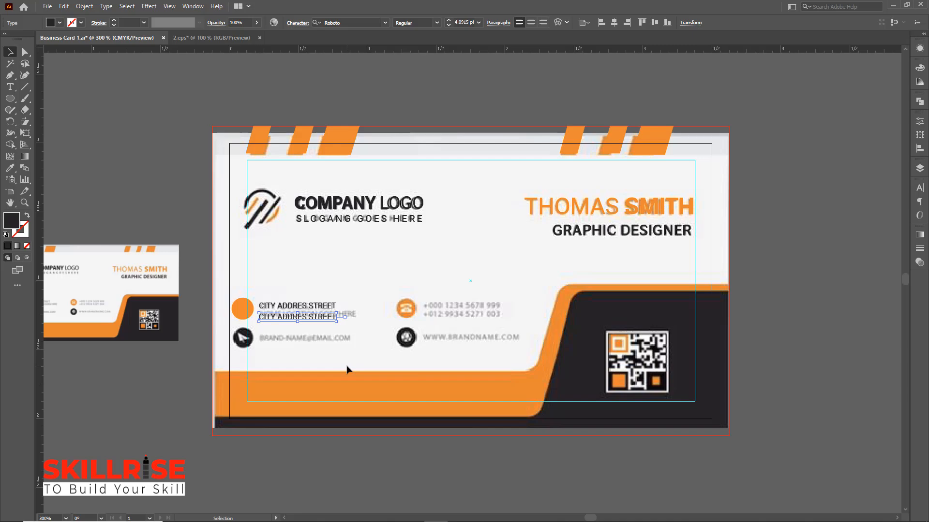
{"action": "key", "text": "ctrl"}
{"action": "key", "text": "ctrl+="}
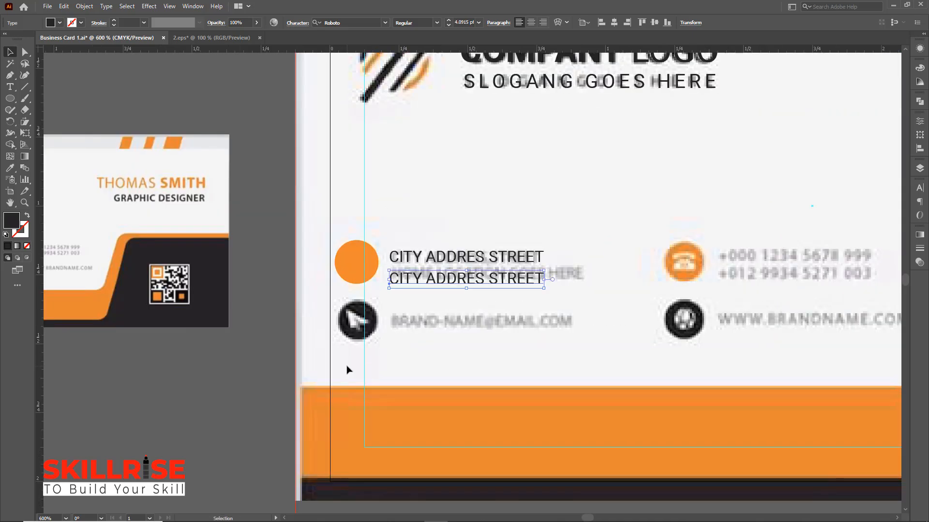
{"action": "key", "text": "Up"}
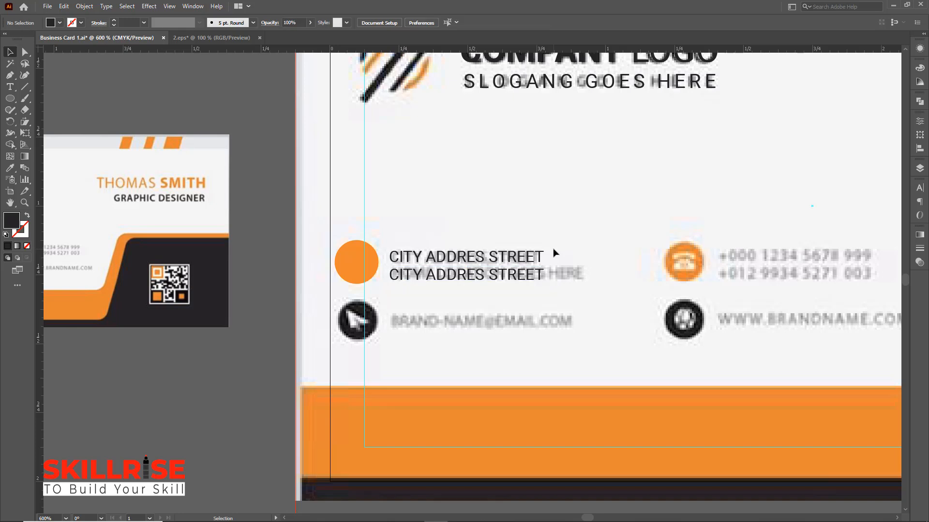
Step: Group the two CITY ADDRES STREET lines together
{"action": "left_click", "coordinate": [471, 259], "text": "shift"}
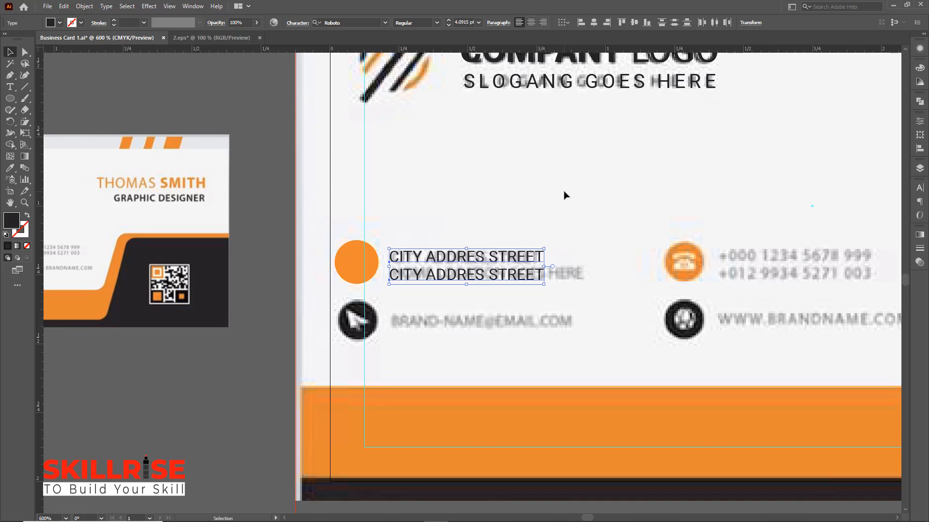
{"action": "key", "text": "a"}
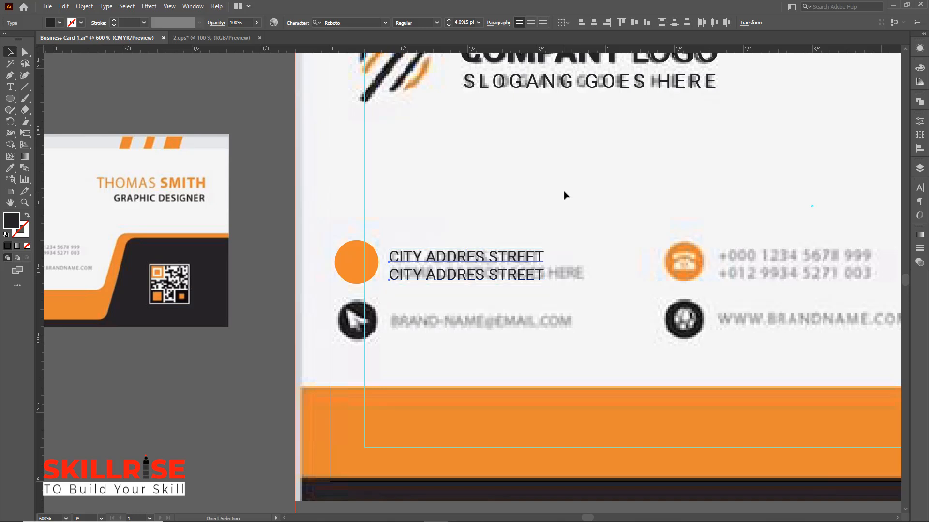
{"action": "key", "text": "v"}
{"action": "left_click", "coordinate": [508, 278]}
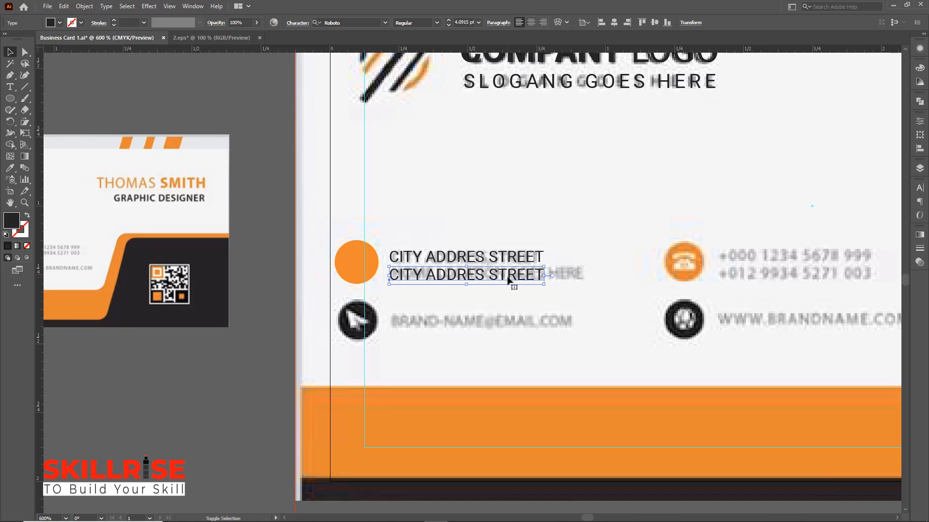
{"action": "left_click_drag", "start_coordinate": [508, 280], "coordinate": [480, 264]}
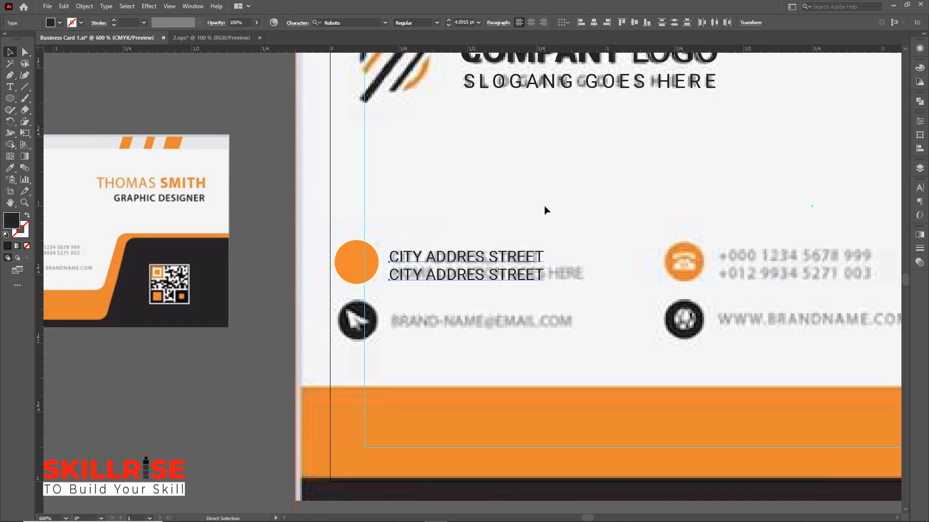
{"action": "key", "text": "ctrl+g"}
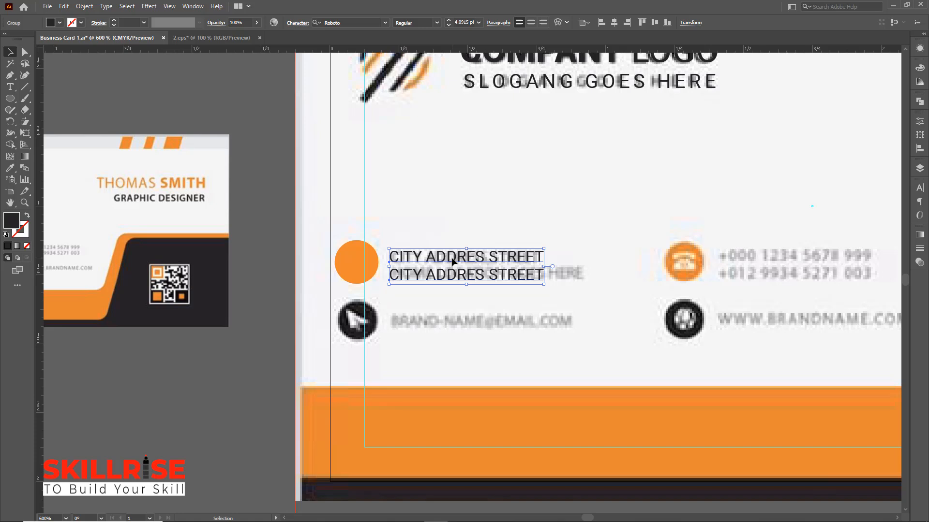
Step: Align the address text group vertically to the centre of the orange circle, using the circle as key object
{"action": "left_click", "coordinate": [351, 262], "text": "shift"}
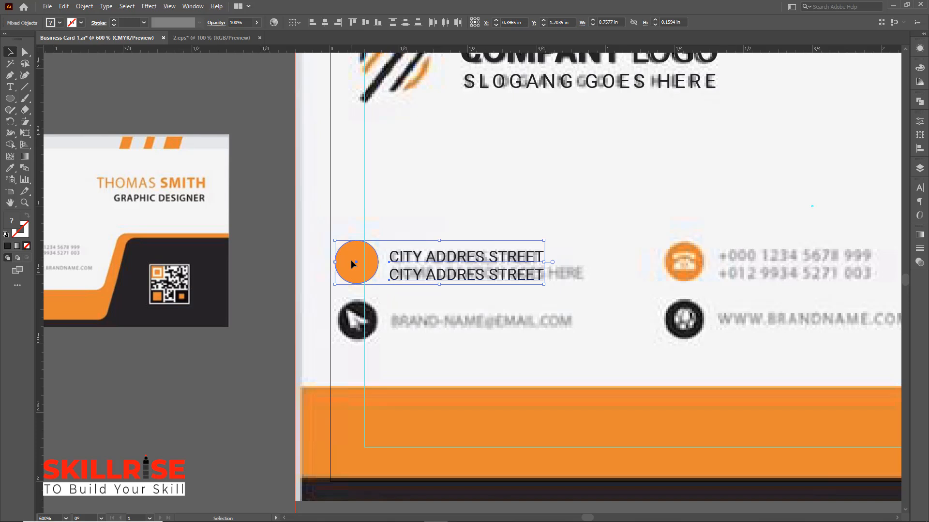
{"action": "left_click", "coordinate": [352, 257]}
{"action": "left_click", "coordinate": [365, 22]}
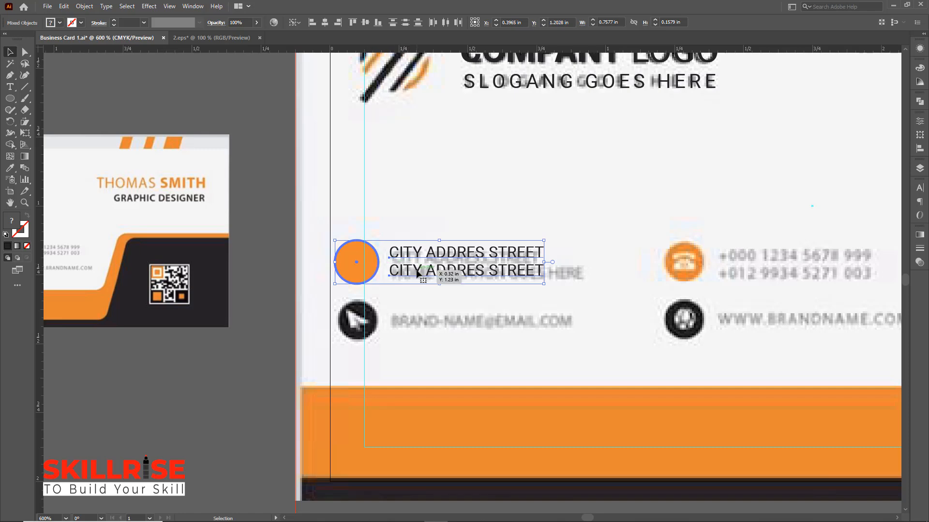
Step: Duplicate the orange circle and address group about 1.18 in to the right, over the reference phone icon and numbers
{"action": "key", "text": "ctrl+minus"}
{"action": "key", "text": "ctrl+minus"}
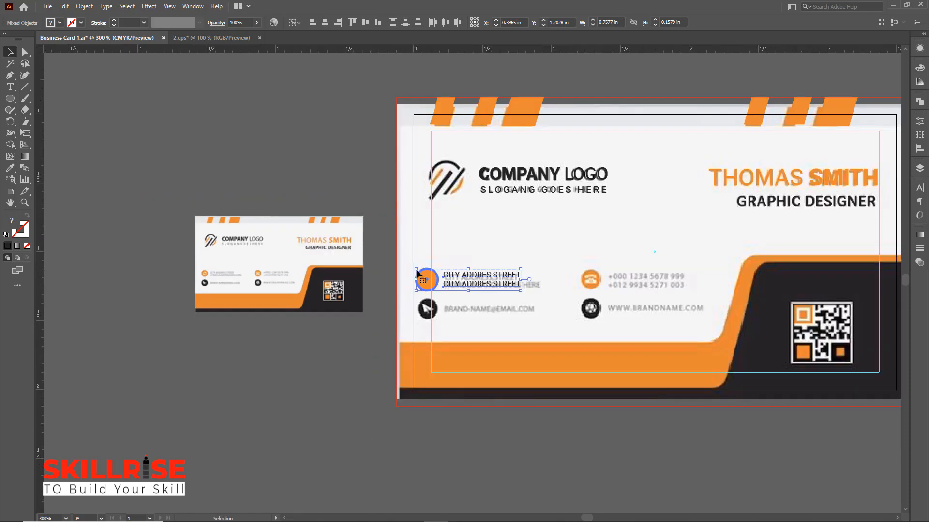
{"action": "left_click_drag", "start_coordinate": [508, 232], "coordinate": [451, 232]}
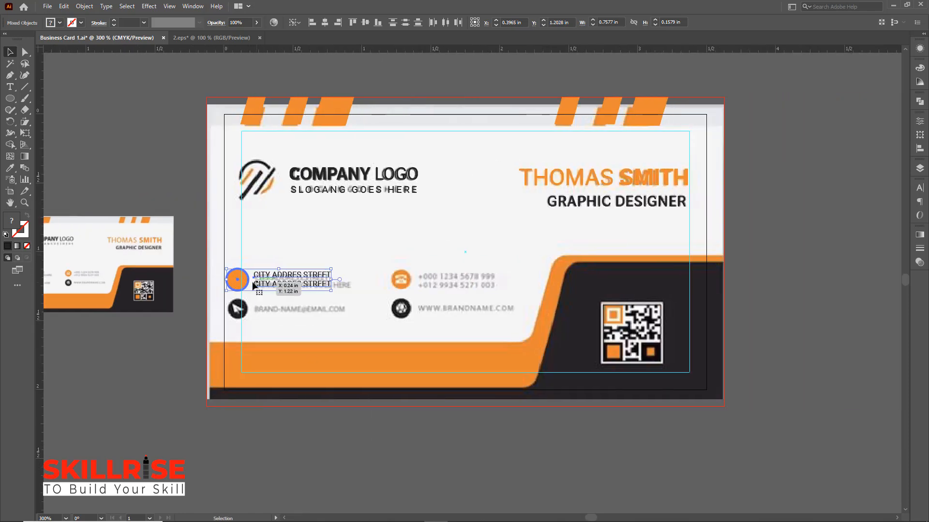
{"action": "left_click", "coordinate": [278, 269]}
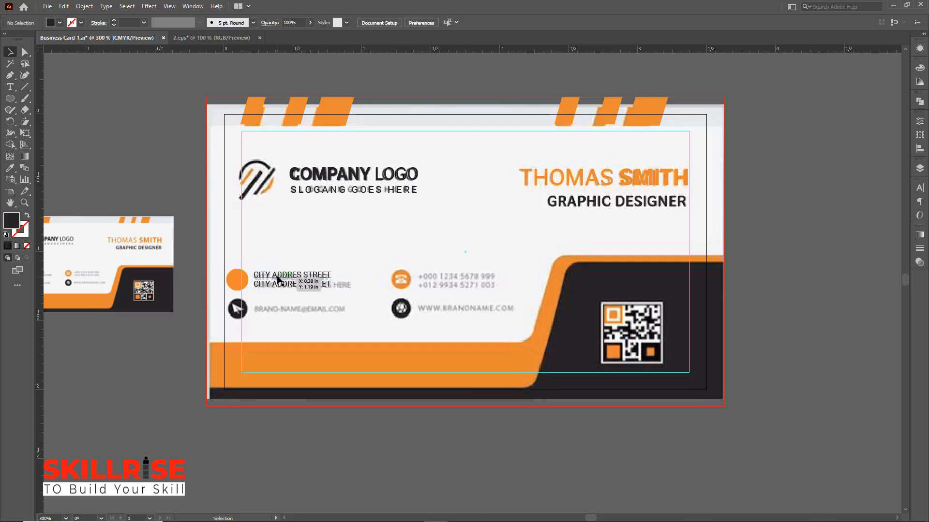
{"action": "left_click", "coordinate": [278, 279]}
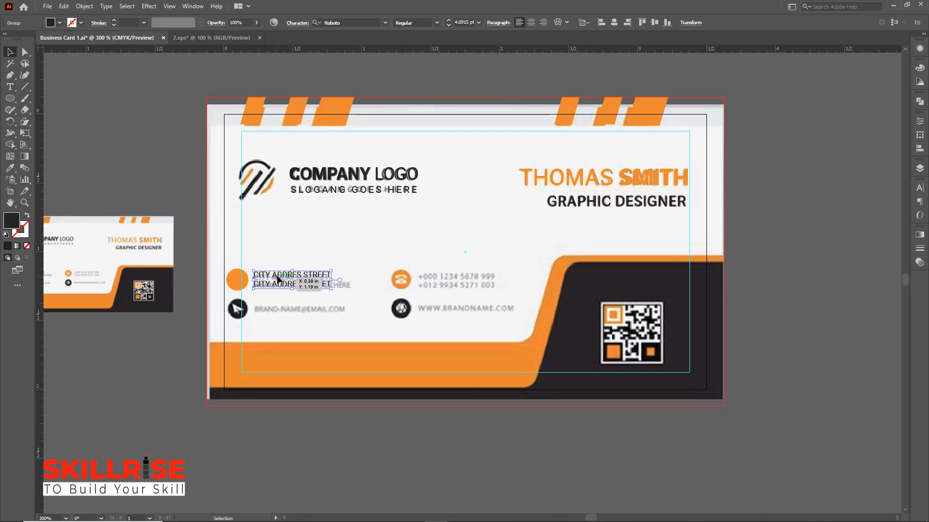
{"action": "left_click", "coordinate": [232, 280], "text": "shift"}
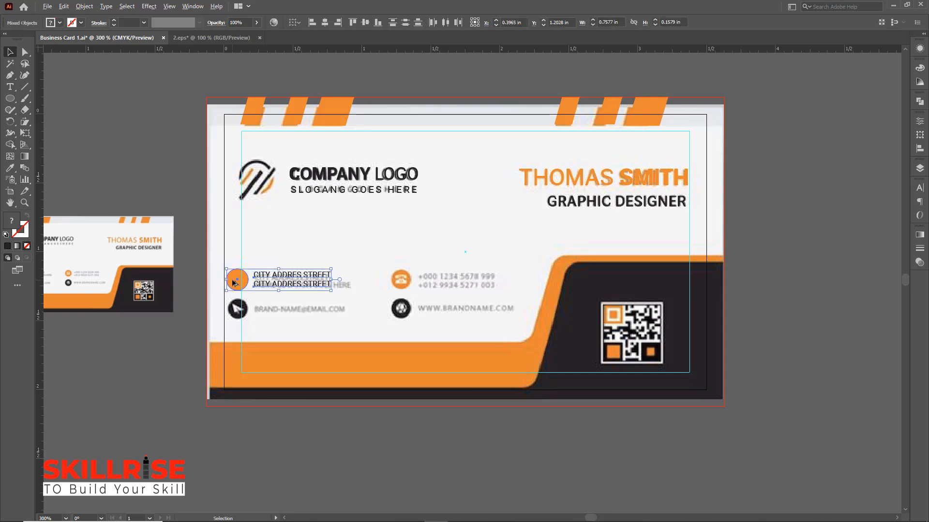
{"action": "left_click_drag", "start_coordinate": [313, 279], "coordinate": [430, 278]}
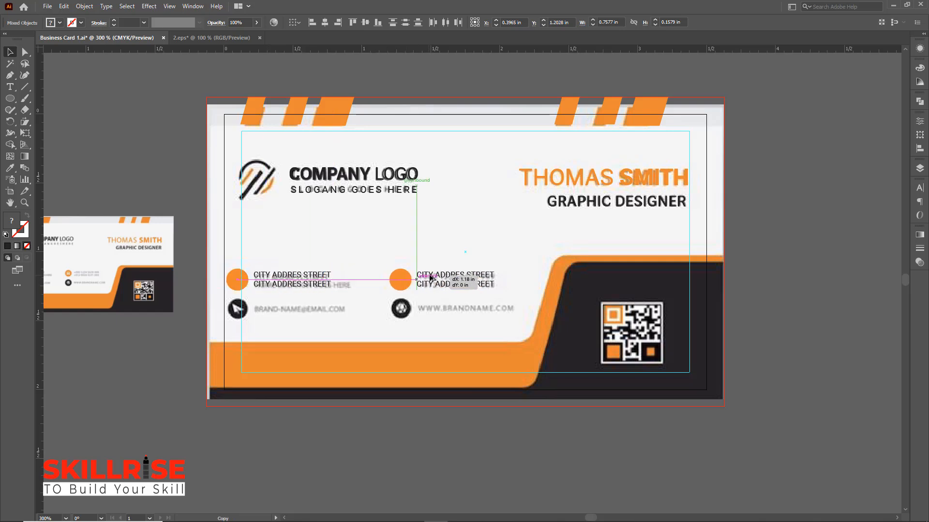
{"action": "mouse_move", "coordinate": [430, 278]}
{"action": "left_mouse_down"}
{"action": "mouse_move", "coordinate": [335, 277]}
{"action": "mouse_move", "coordinate": [431, 275]}
{"action": "left_mouse_up"}
{"action": "left_click", "coordinate": [417, 240]}
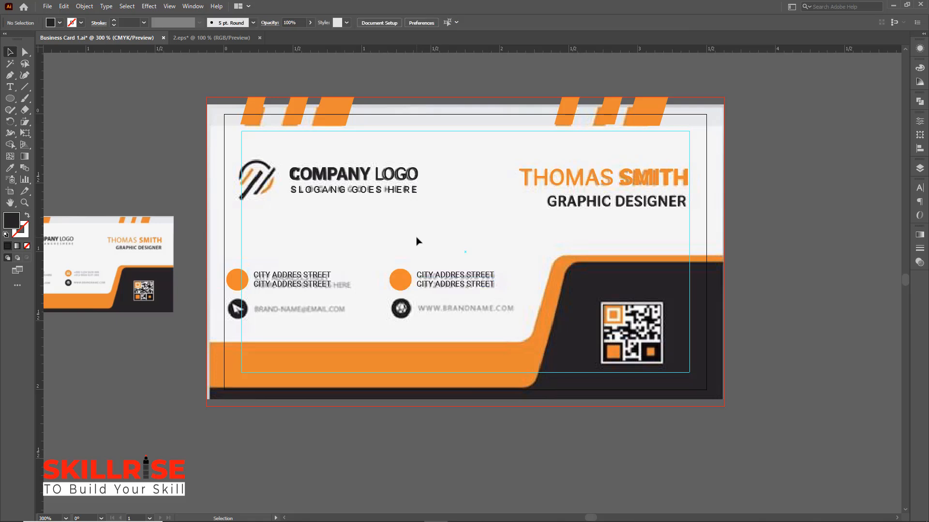
Step: Replace the first line of the copied address block with the reference's first phone number
{"action": "left_click", "coordinate": [10, 86]}
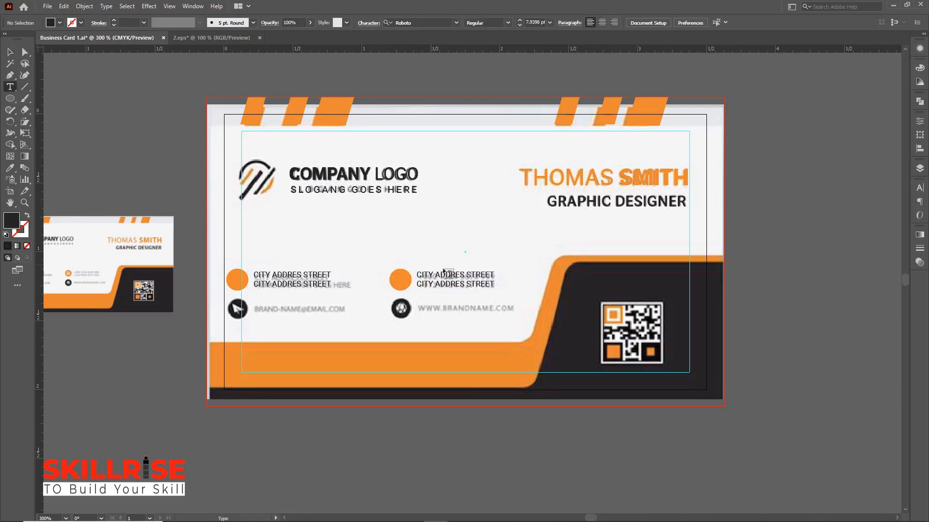
{"action": "left_click_drag", "start_coordinate": [418, 275], "coordinate": [499, 274]}
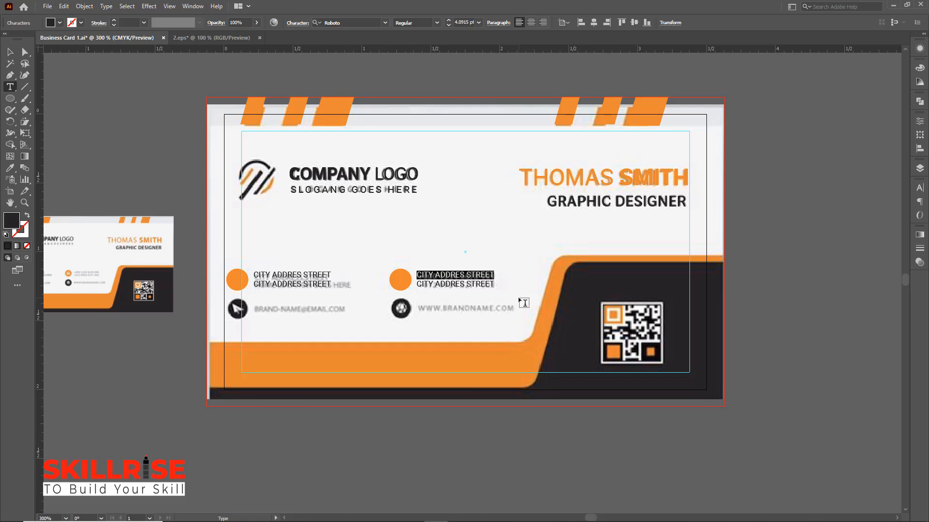
{"action": "type", "text": "+"}
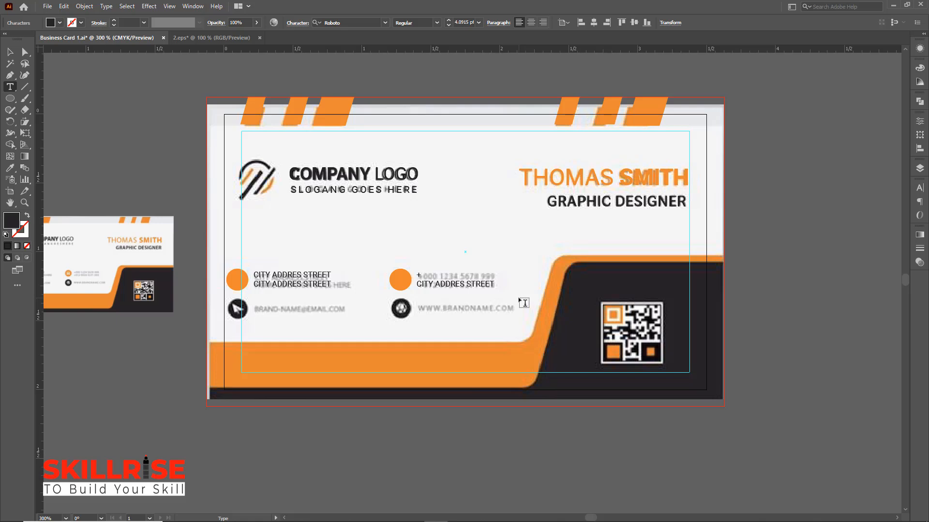
{"action": "type", "text": "000 1234 5678 999"}
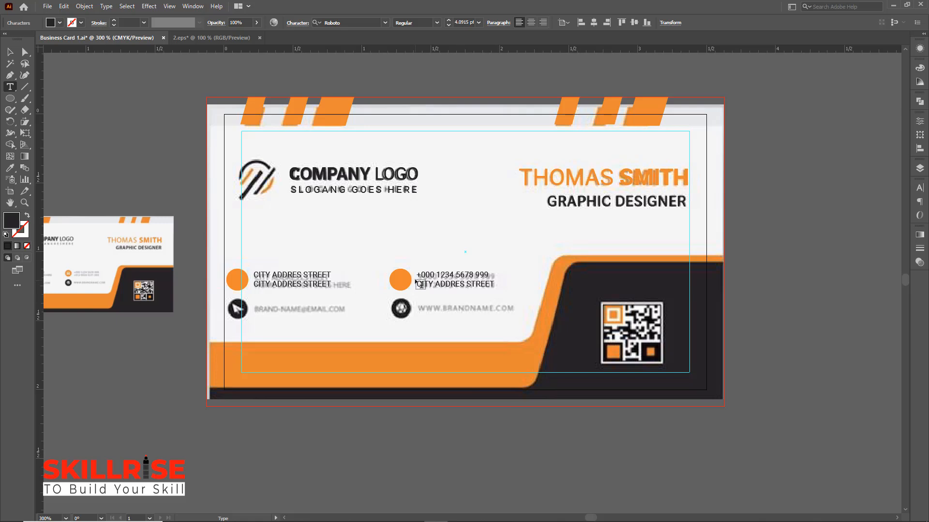
Step: Copy the phone number line and paste it over the address wording on the line below it
{"action": "left_click_drag", "start_coordinate": [415, 275], "coordinate": [490, 275]}
{"action": "key", "text": "ctrl+c"}
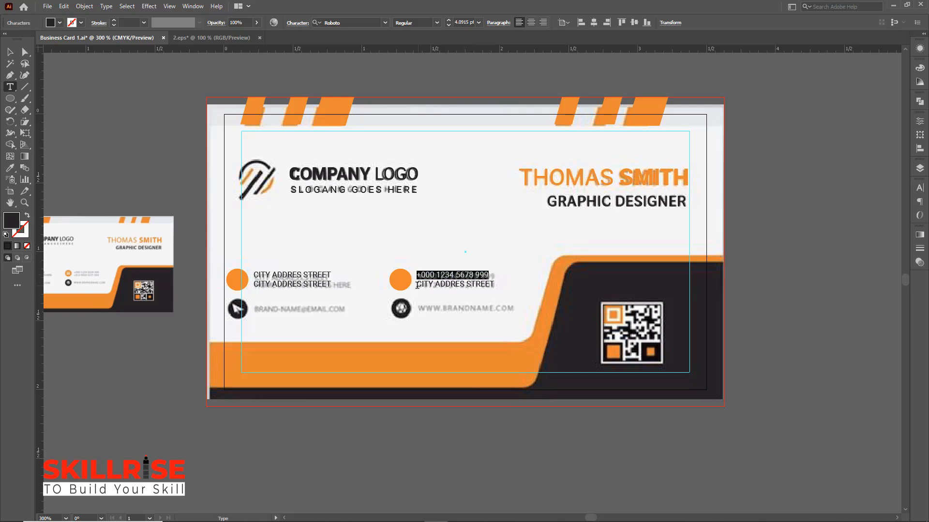
{"action": "left_click_drag", "start_coordinate": [416, 285], "coordinate": [494, 285]}
{"action": "key", "text": "ctrl"}
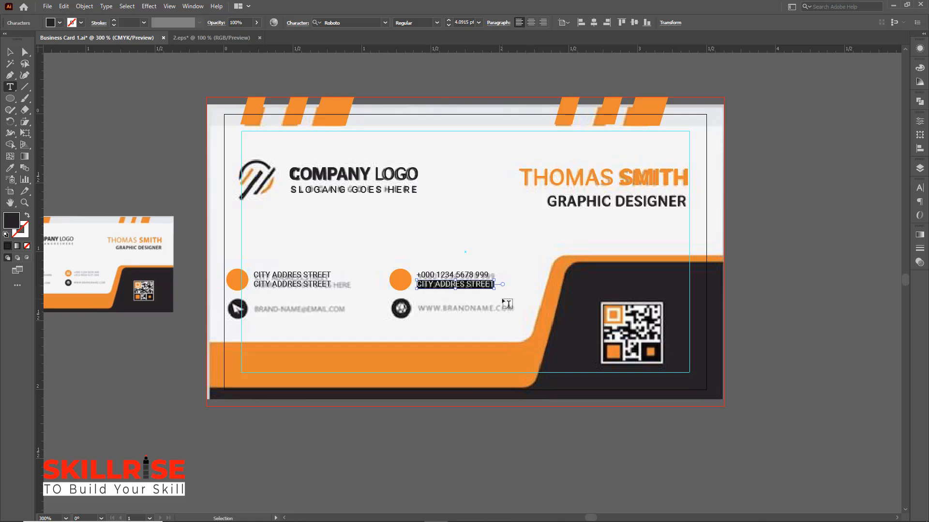
{"action": "key", "text": "ctrl+v"}
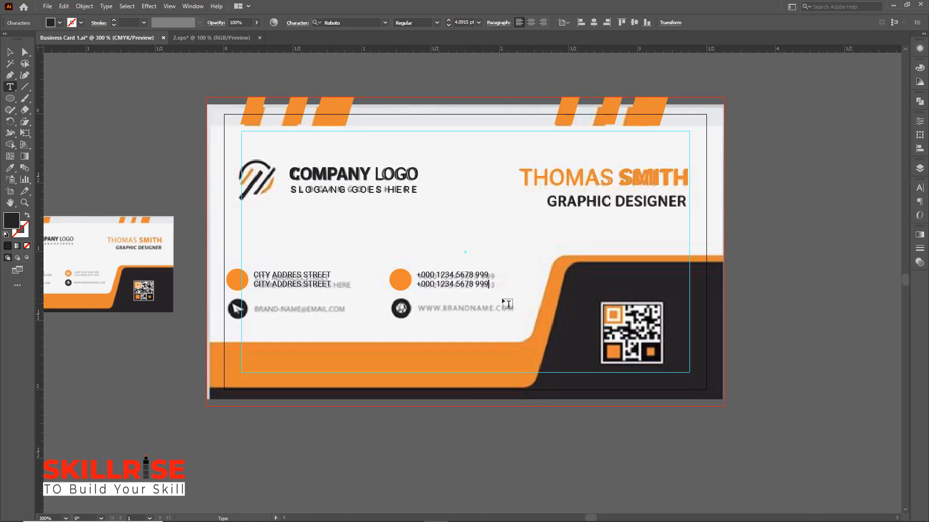
{"action": "key", "text": "Escape"}
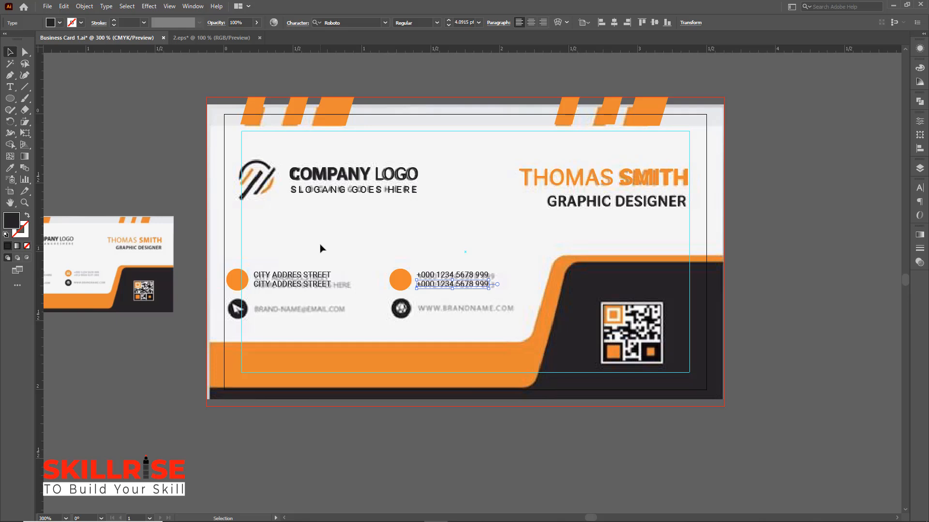
Step: Duplicate both circles with their address and phone text about 0.22 in down, over the reference e-mail and website row
{"action": "left_click_drag", "start_coordinate": [443, 283], "coordinate": [459, 279]}
{"action": "left_click", "coordinate": [402, 278], "text": "shift"}
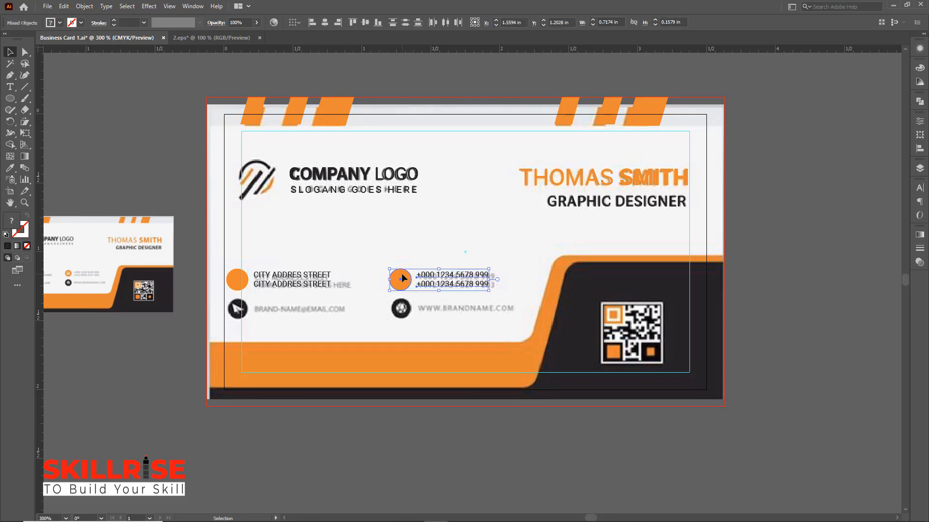
{"action": "left_click", "coordinate": [308, 287], "text": "shift"}
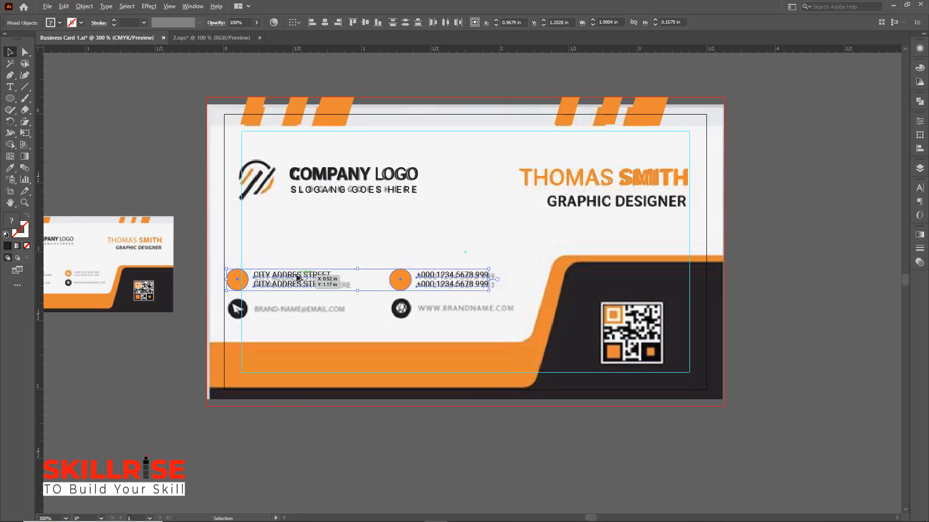
{"action": "left_click_drag", "start_coordinate": [297, 277], "coordinate": [299, 301]}
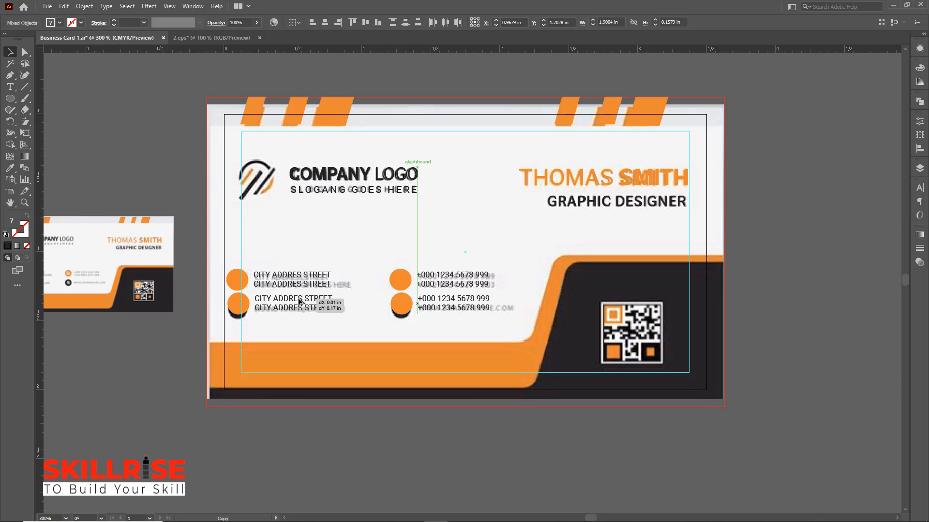
{"action": "left_click_drag", "start_coordinate": [299, 300], "coordinate": [299, 308]}
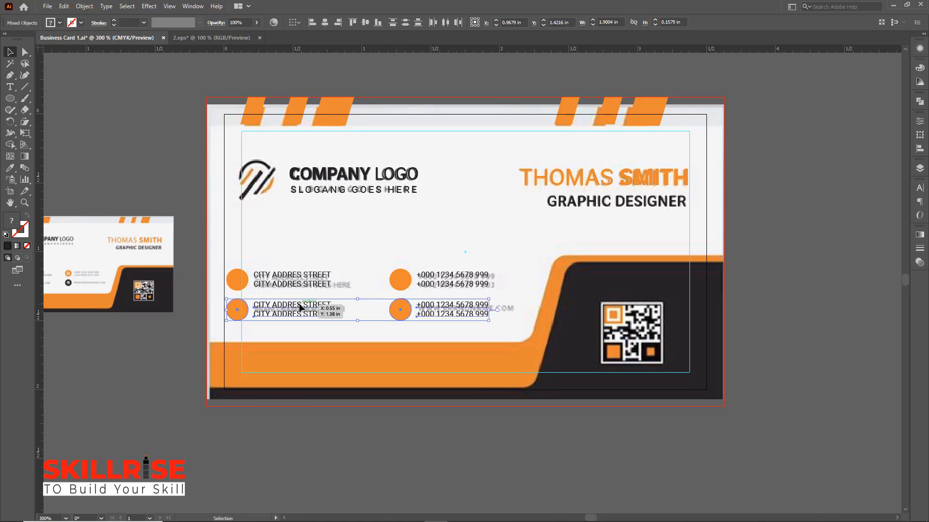
Step: Move the small reference card from beside the artboard to below its lower-left corner
{"action": "left_click_drag", "start_coordinate": [107, 252], "coordinate": [448, 408]}
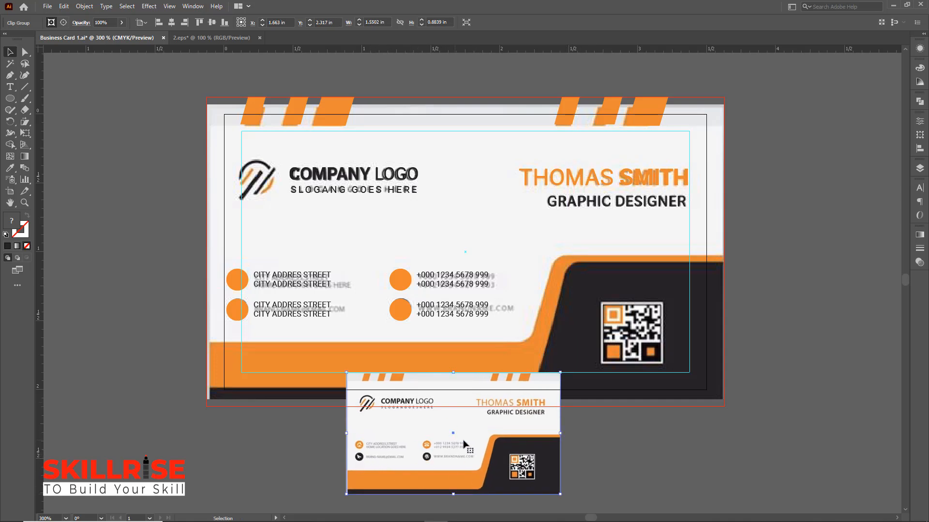
{"action": "left_click_drag", "start_coordinate": [463, 443], "coordinate": [226, 479]}
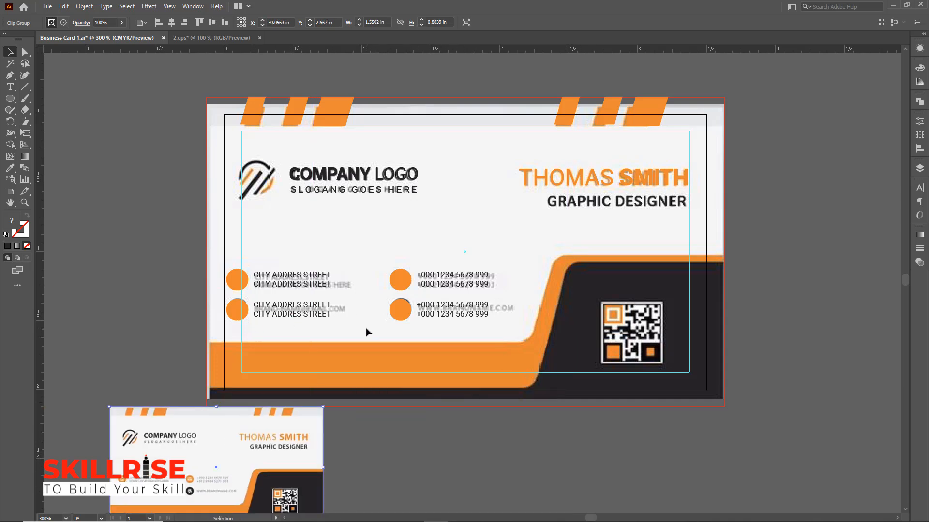
Step: Move the small reference card slightly lower and replace the first line of the copied address block with YOUR MAIL ADDRESS
{"action": "scroll", "coordinate": [368, 335], "scroll_direction": "down", "scroll_amount": 1}
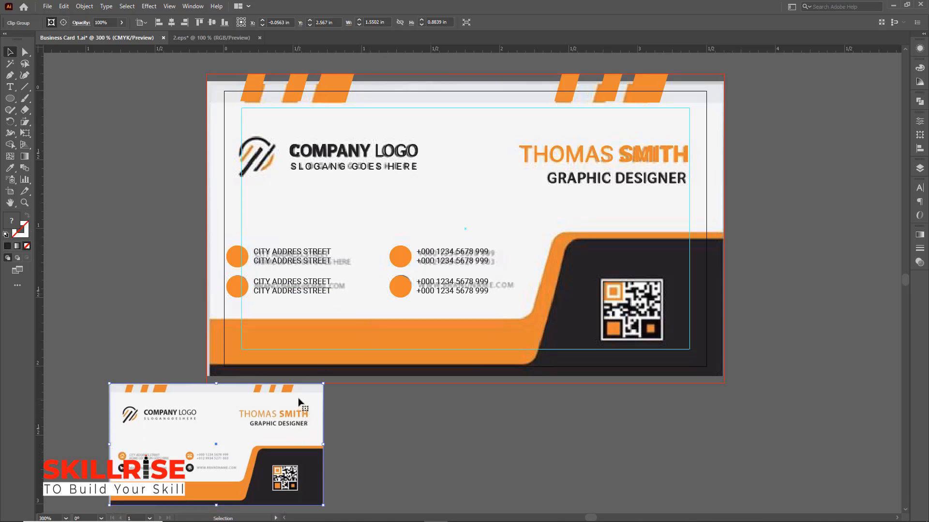
{"action": "left_click_drag", "start_coordinate": [301, 418], "coordinate": [303, 444]}
{"action": "left_click", "coordinate": [9, 86]}
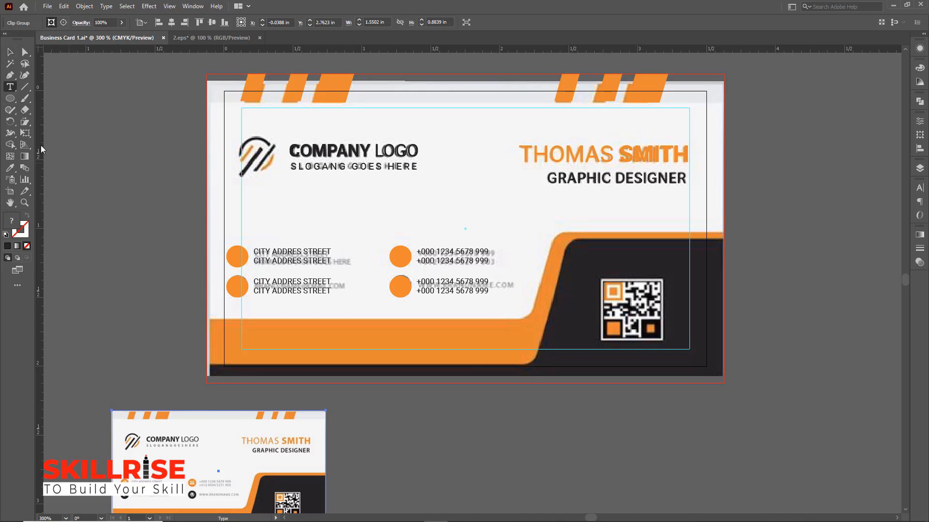
{"action": "left_click_drag", "start_coordinate": [254, 281], "coordinate": [336, 282]}
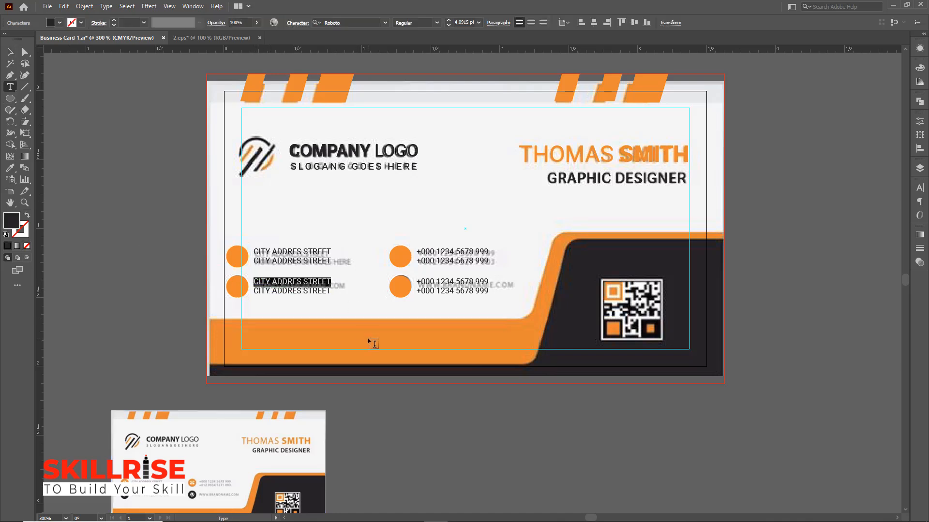
{"action": "type", "text": "YO"}
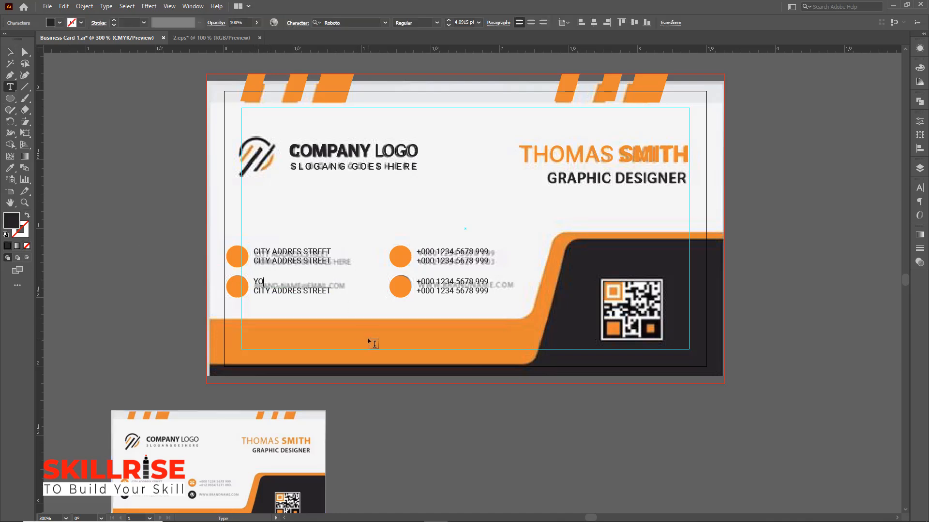
{"action": "type", "text": "UR MAIL ADDRESS"}
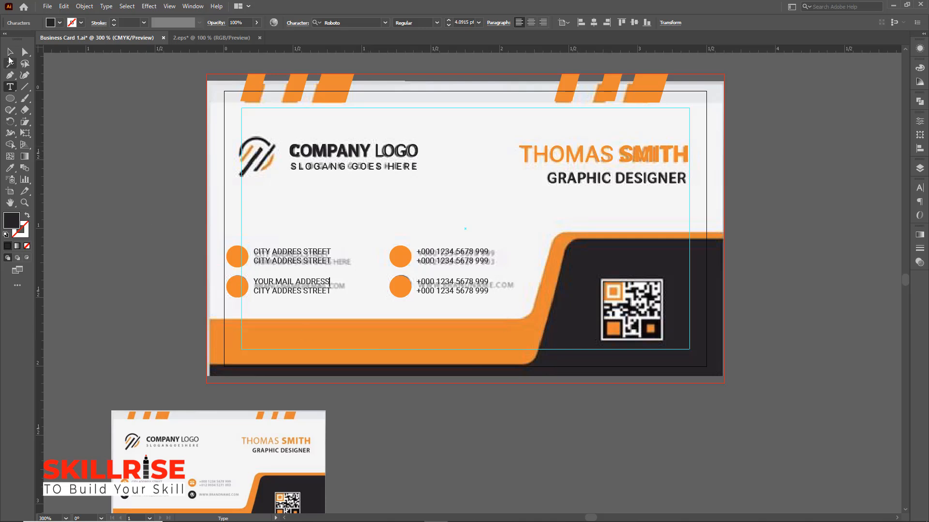
{"action": "key", "text": "Escape"}
Step: Replace the first line of the copied phone block in the lower contact row with YOUR WEB ADDRESS
{"action": "left_click", "coordinate": [10, 87]}
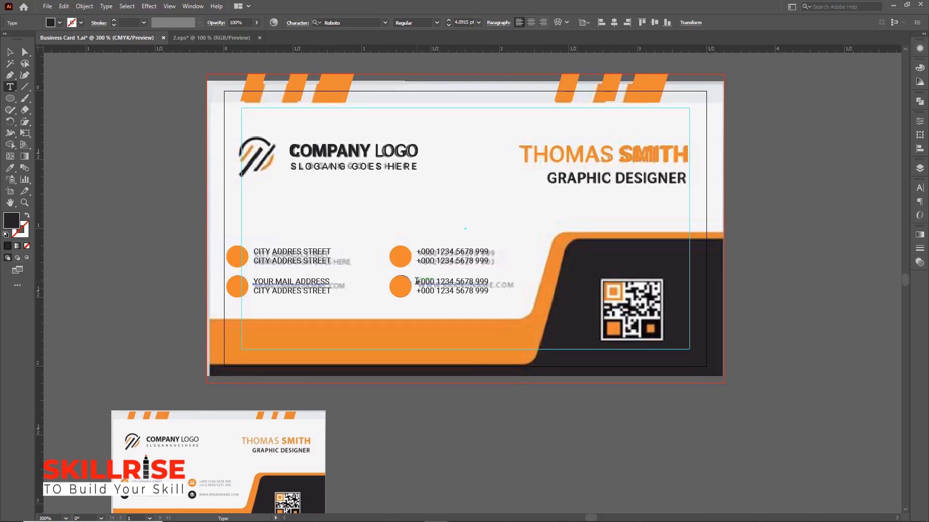
{"action": "left_click_drag", "start_coordinate": [415, 282], "coordinate": [493, 282]}
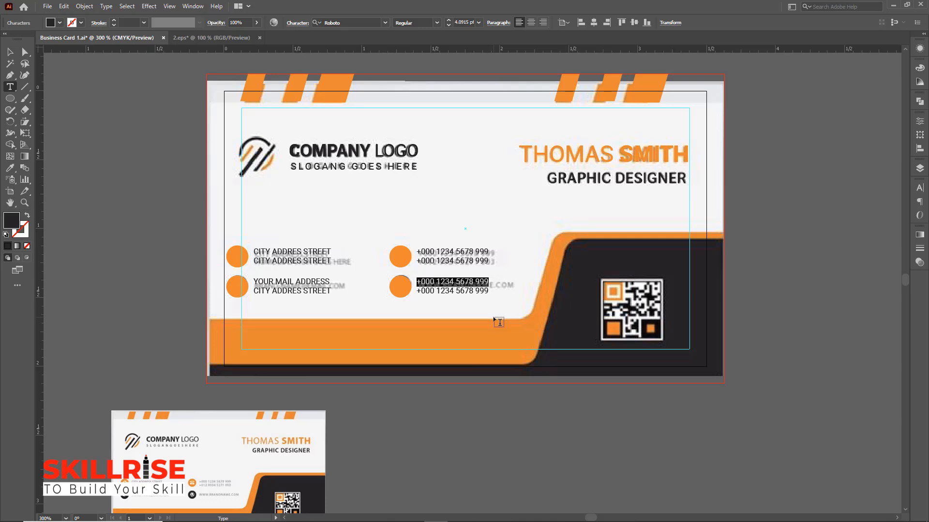
{"action": "type", "text": "YO"}
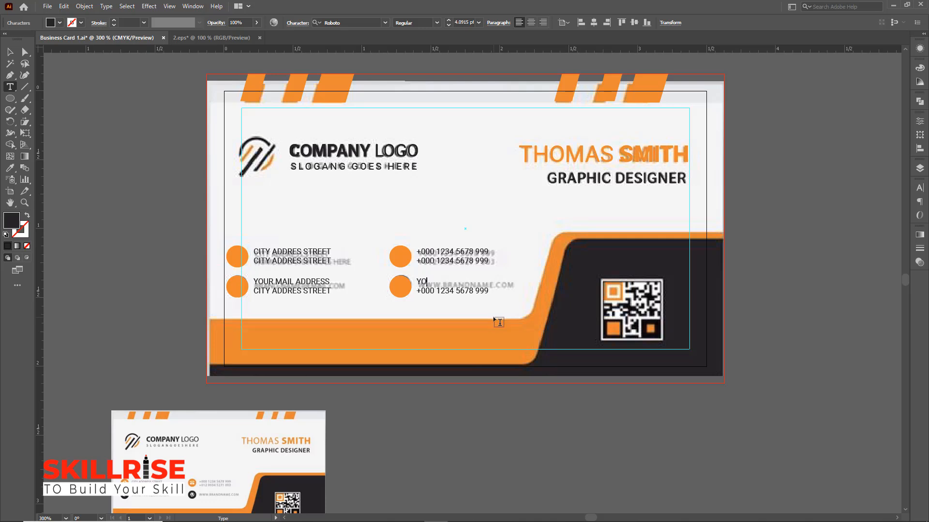
{"action": "type", "text": "UR WEB ADDRESS"}
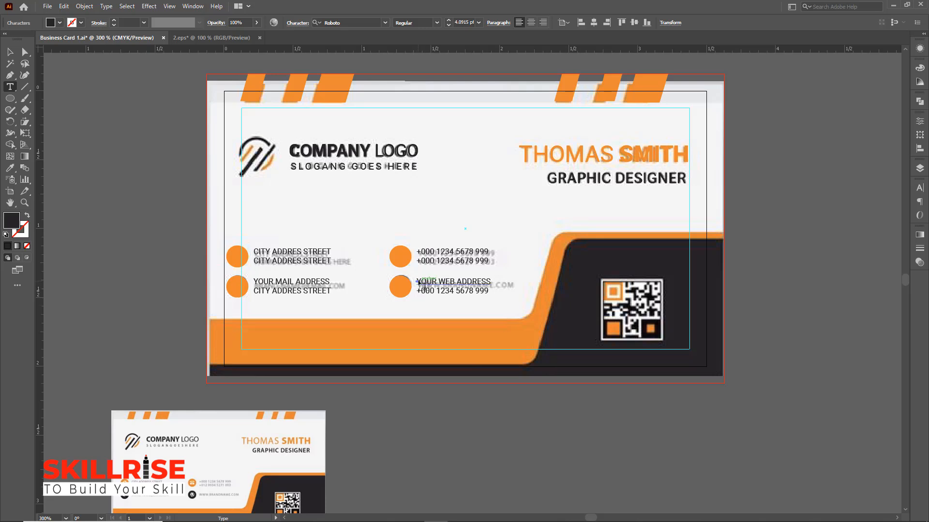
{"action": "left_click", "coordinate": [432, 311], "text": "ctrl"}
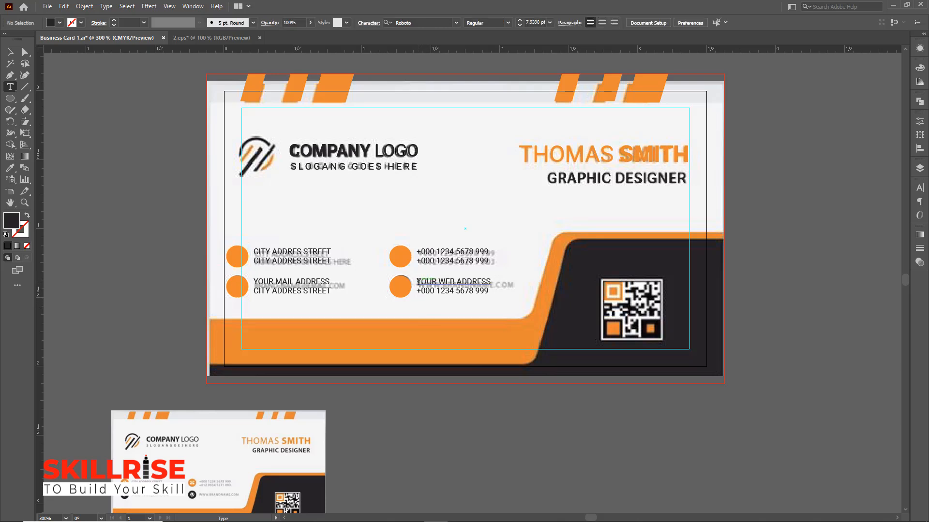
Step: Copy the YOUR WEB ADDRESS line and paste it over the phone number on the line below it
{"action": "left_click_drag", "start_coordinate": [419, 282], "coordinate": [491, 283]}
{"action": "key", "text": "ctrl+c"}
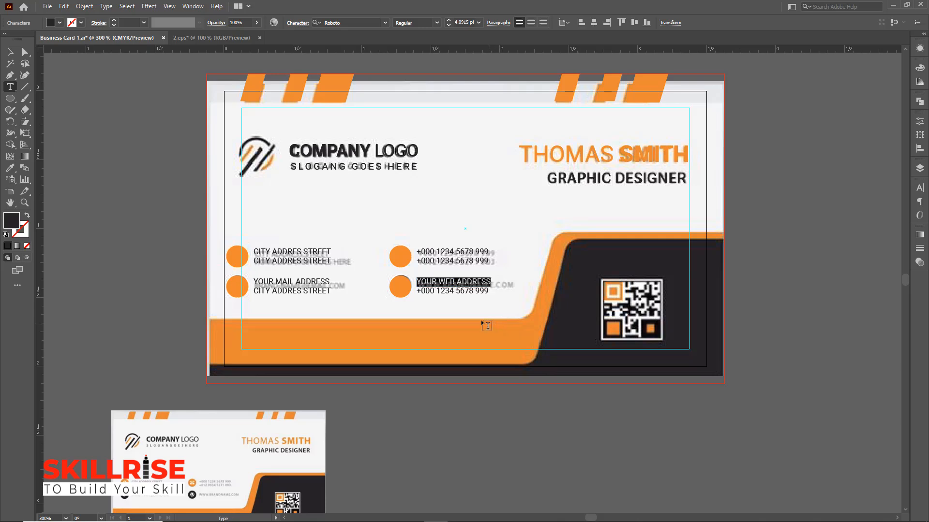
{"action": "left_click_drag", "start_coordinate": [417, 292], "coordinate": [492, 325]}
{"action": "key", "text": "ctrl+v"}
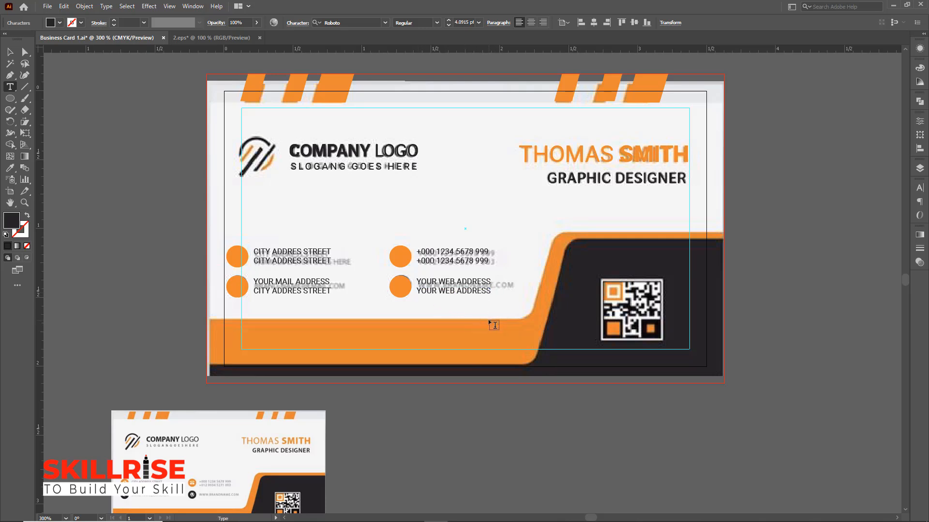
Step: Copy the YOUR MAIL ADDRESS line and paste it over the city address wording directly below it
{"action": "left_click_drag", "start_coordinate": [255, 280], "coordinate": [331, 282]}
{"action": "key", "text": "ctrl+c"}
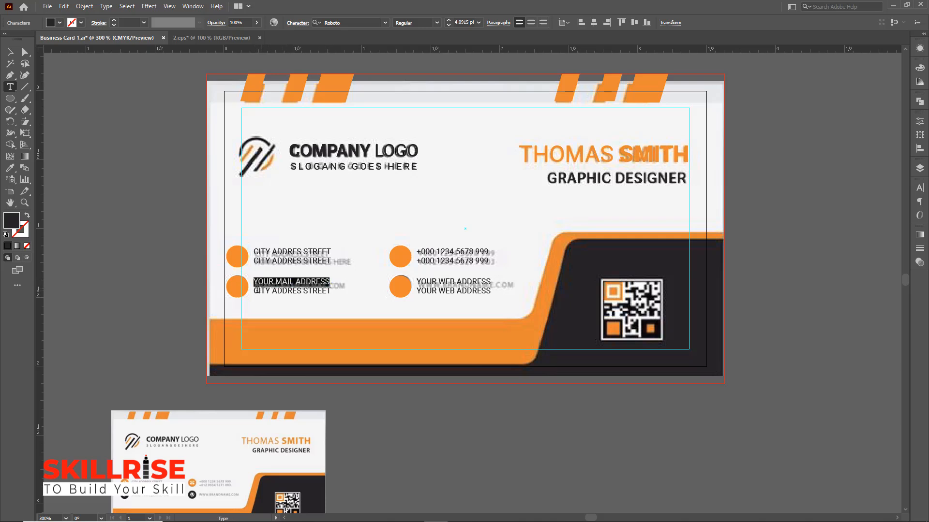
{"action": "left_click_drag", "start_coordinate": [255, 292], "coordinate": [341, 308]}
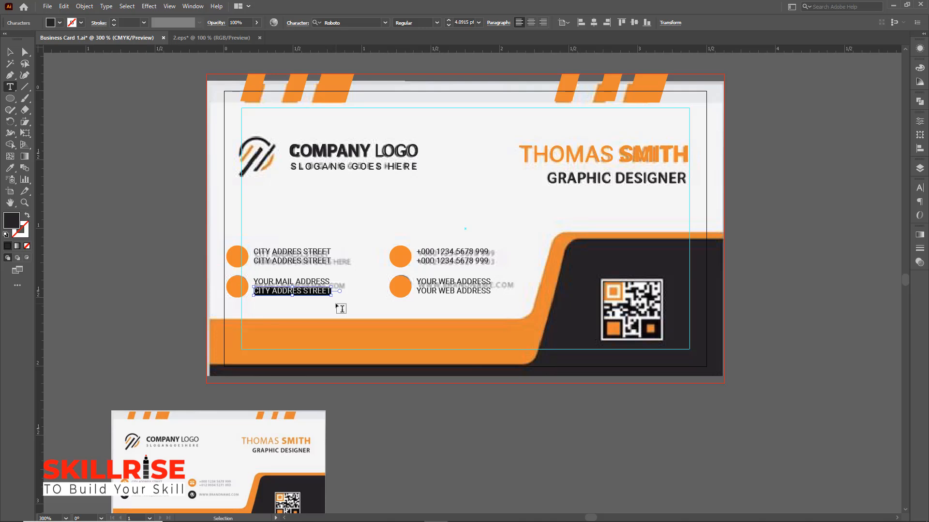
{"action": "key", "text": "ctrl+v"}
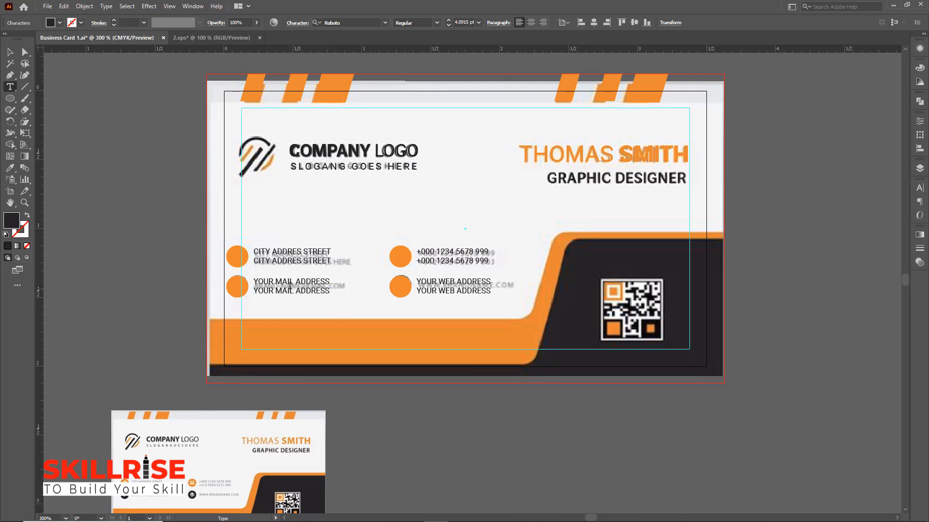
Step: Ungroup the two mail address text lines and delete the lower one
{"action": "left_click", "coordinate": [26, 52]}
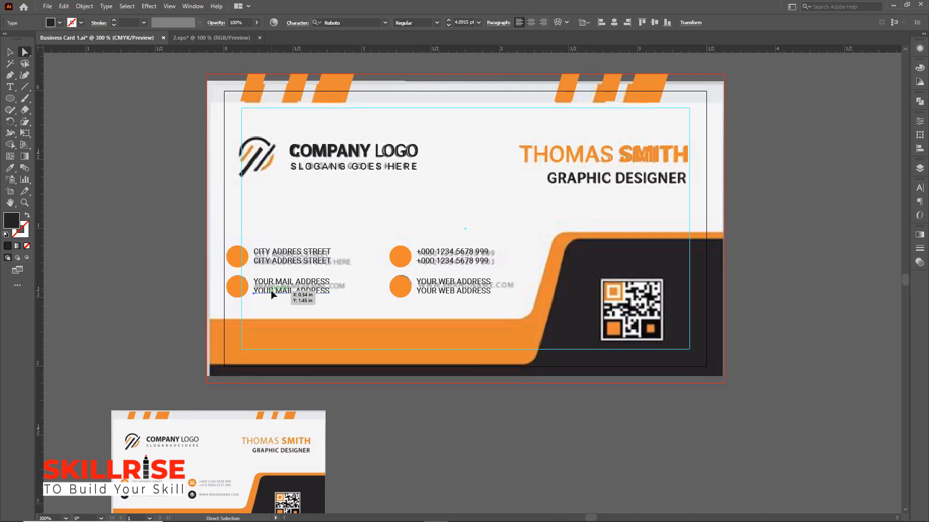
{"action": "left_click", "coordinate": [10, 53]}
{"action": "left_click", "coordinate": [289, 284]}
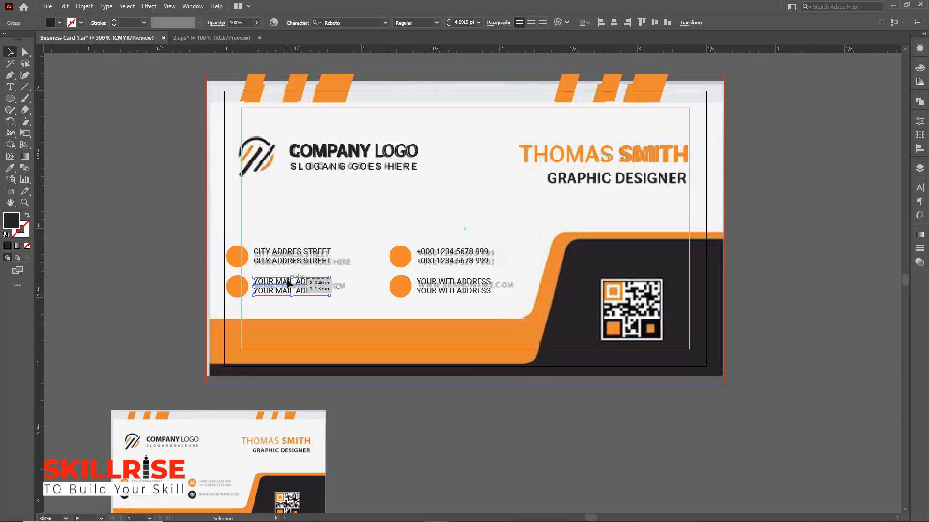
{"action": "right_click", "coordinate": [289, 283]}
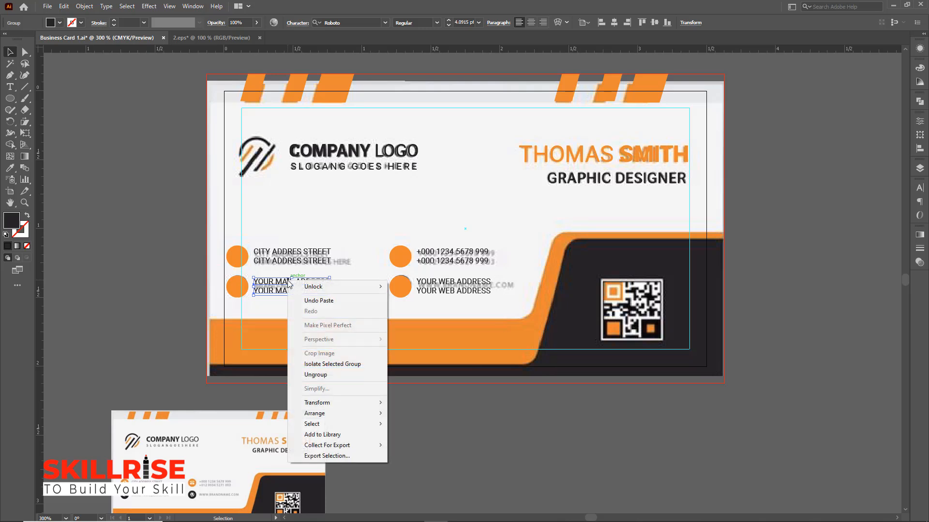
{"action": "left_click", "coordinate": [315, 374]}
{"action": "left_click", "coordinate": [155, 286]}
{"action": "left_click", "coordinate": [290, 294]}
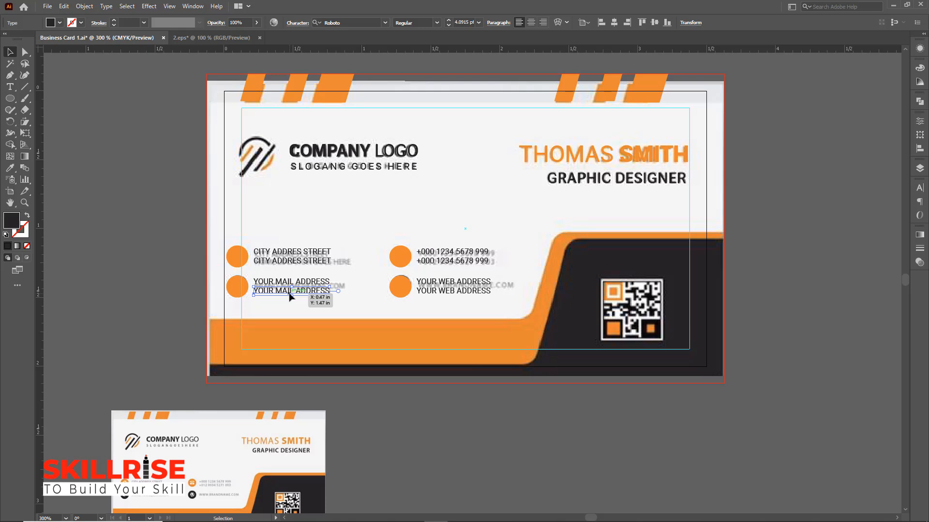
{"action": "key", "text": "Delete"}
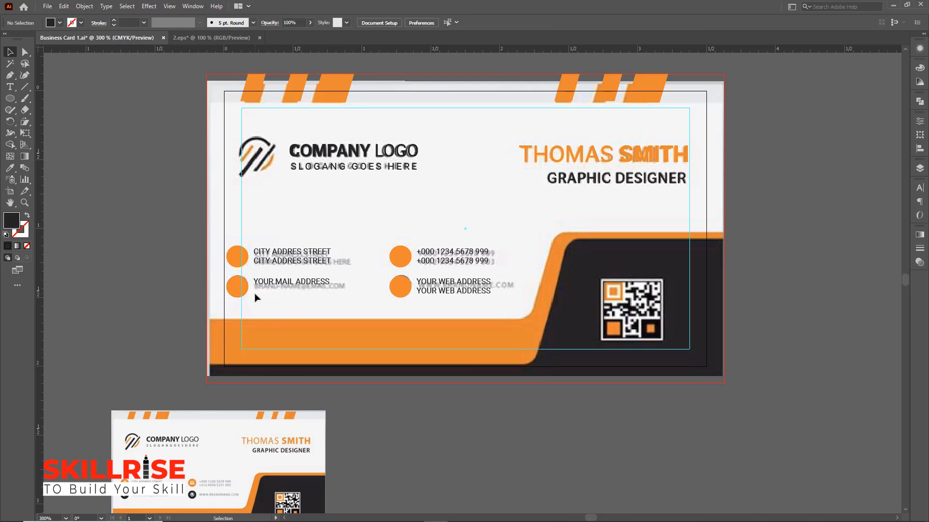
Step: Align the mail address line vertically to the centre of its orange circle, using the circle as key object
{"action": "left_click", "coordinate": [234, 290]}
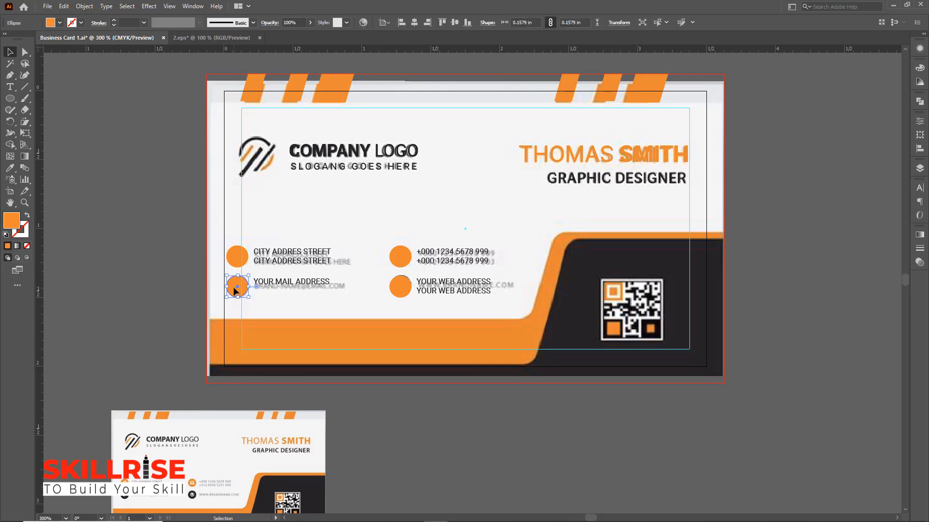
{"action": "left_click", "coordinate": [312, 286], "text": "shift"}
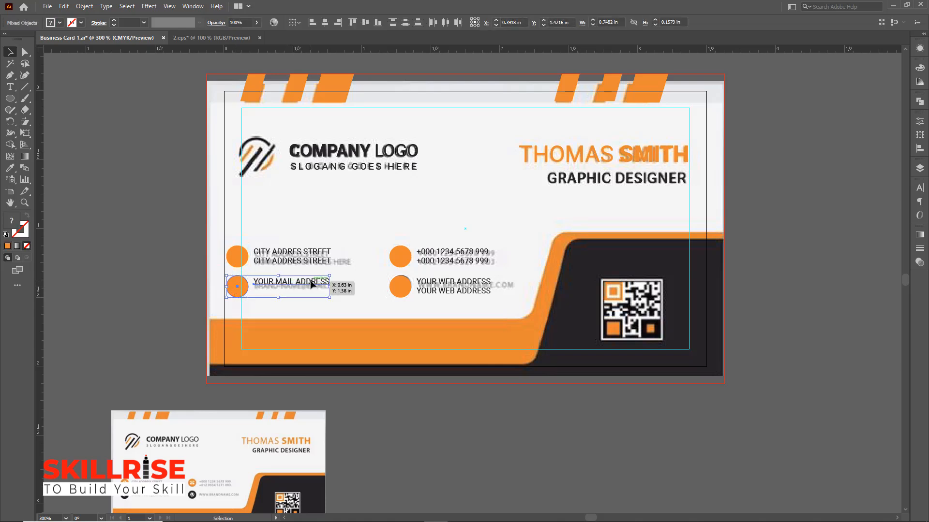
{"action": "left_click", "coordinate": [241, 290]}
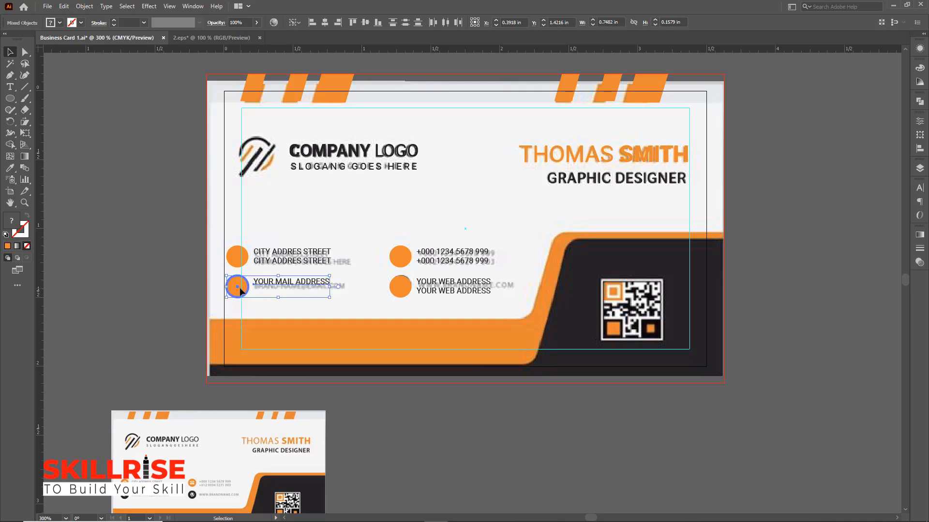
{"action": "left_click", "coordinate": [366, 23]}
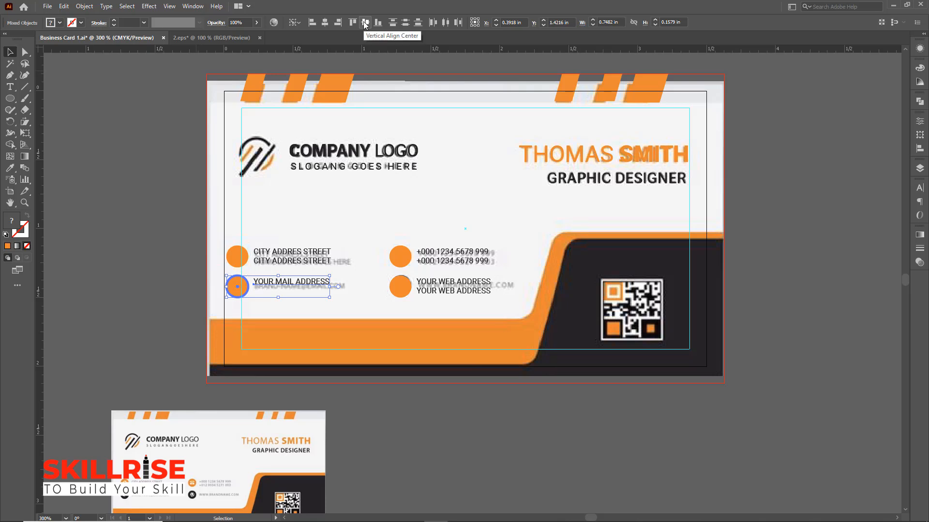
{"action": "left_click", "coordinate": [365, 23]}
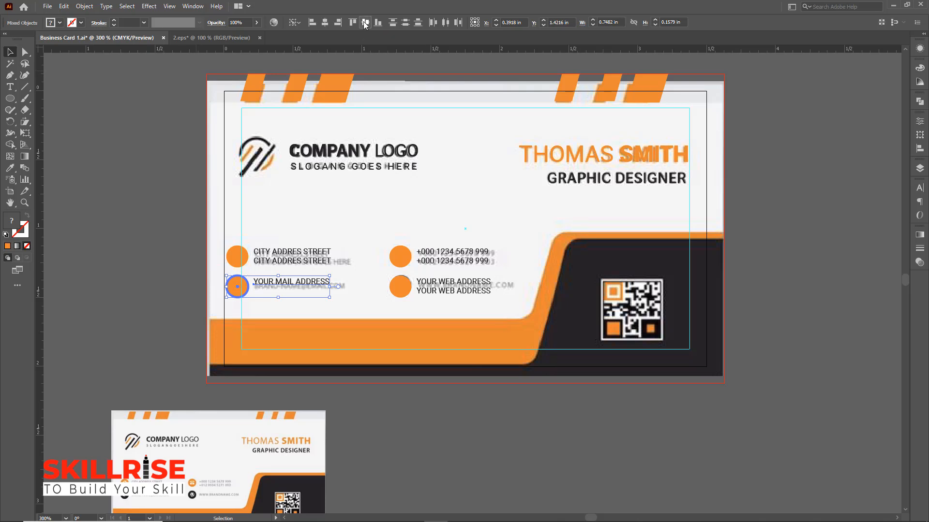
{"action": "left_click", "coordinate": [136, 183]}
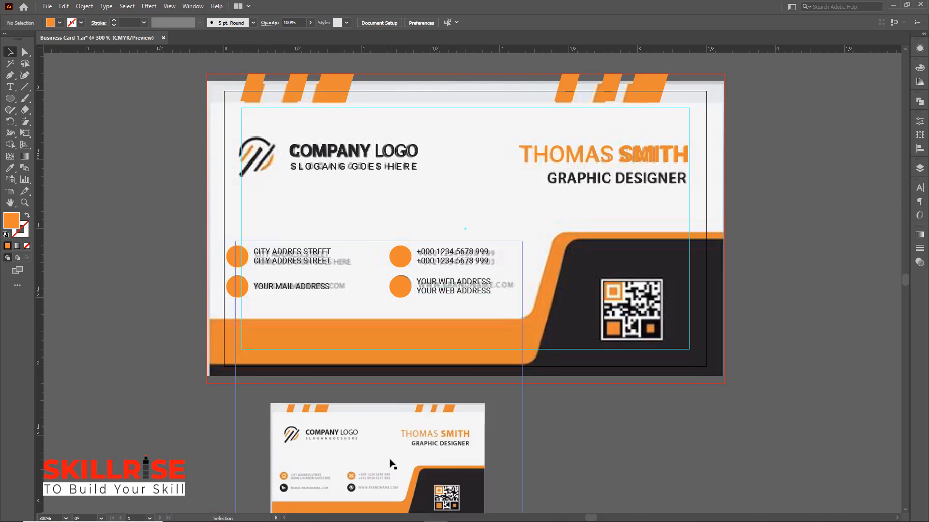
Step: Reposition the small reference card below the artboard and open the icon set file 2.eps from the Icon > 2 folder
{"action": "mouse_move", "coordinate": [393, 465]}
{"action": "left_mouse_down"}
{"action": "mouse_move", "coordinate": [204, 248]}
{"action": "mouse_move", "coordinate": [193, 164]}
{"action": "mouse_move", "coordinate": [332, 452]}
{"action": "mouse_move", "coordinate": [382, 459]}
{"action": "left_mouse_up"}
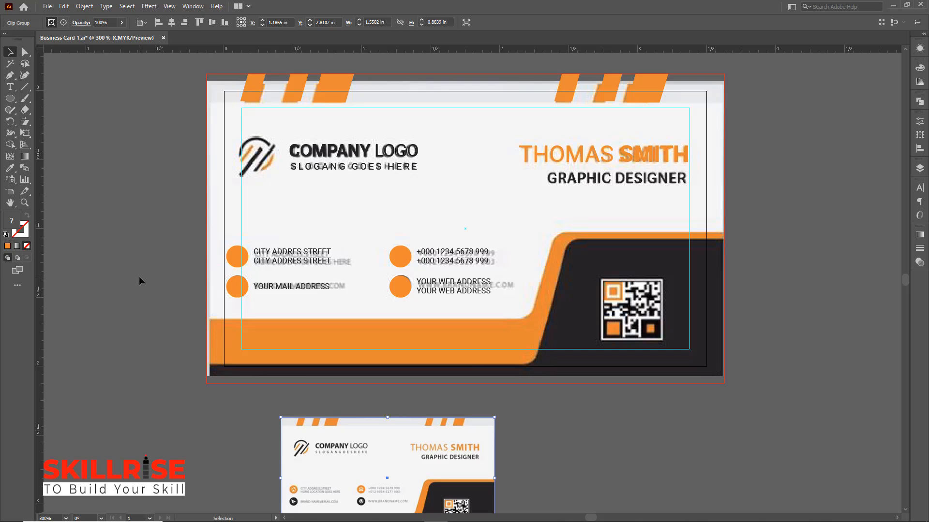
{"action": "left_click", "coordinate": [47, 8]}
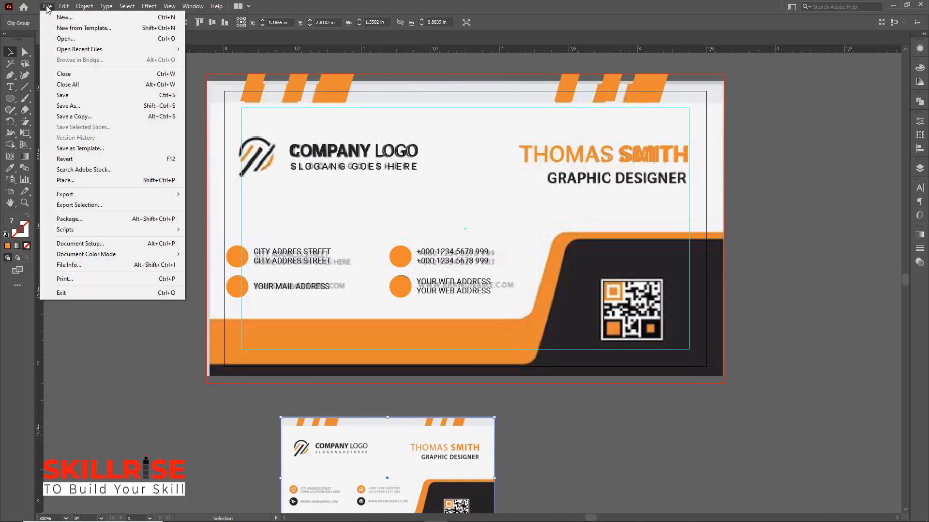
{"action": "left_click", "coordinate": [62, 40]}
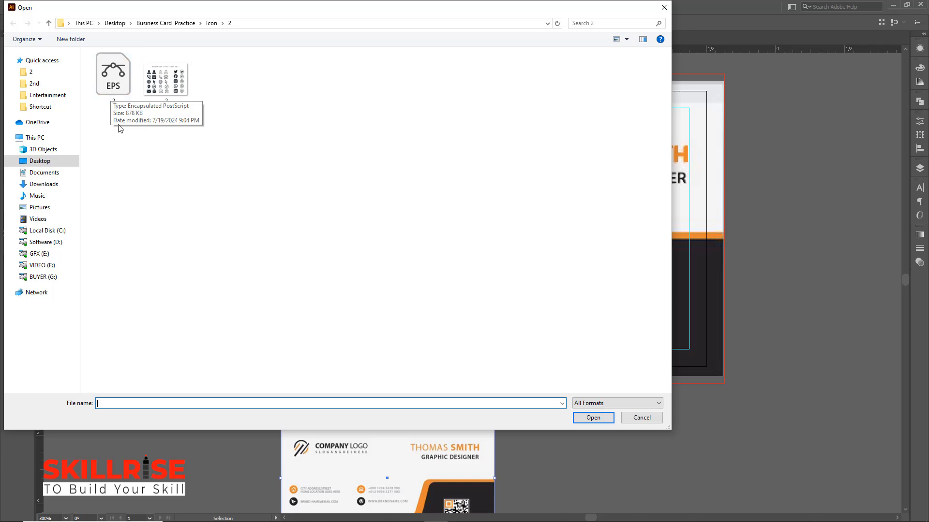
{"action": "left_click", "coordinate": [110, 85]}
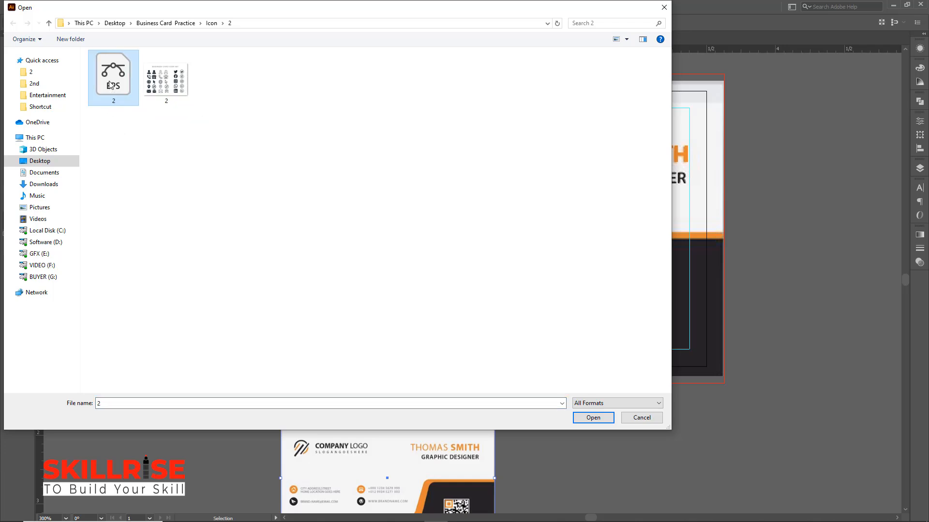
{"action": "left_click", "coordinate": [588, 419]}
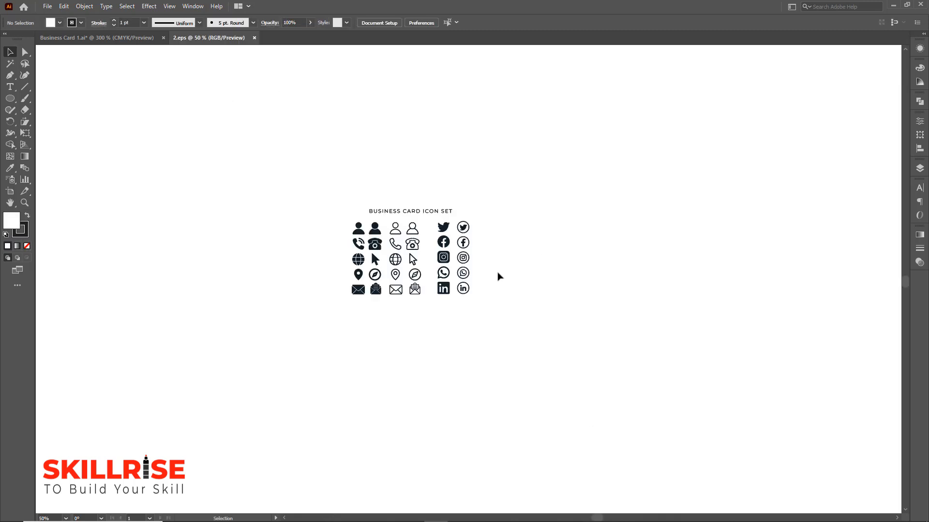
{"action": "key", "text": "ctrl+plus"}
{"action": "key", "text": "ctrl+plus"}
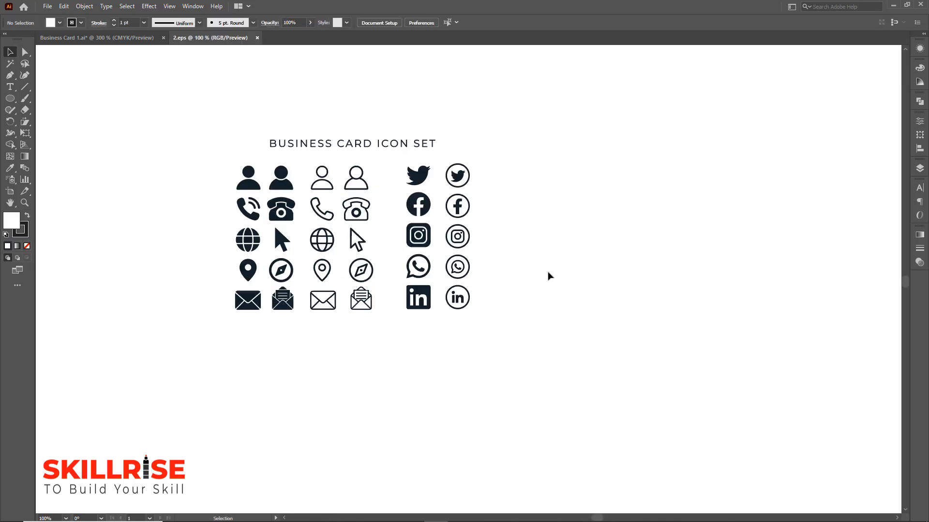
Step: Ungroup the whole business card icon set
{"action": "left_click", "coordinate": [291, 216]}
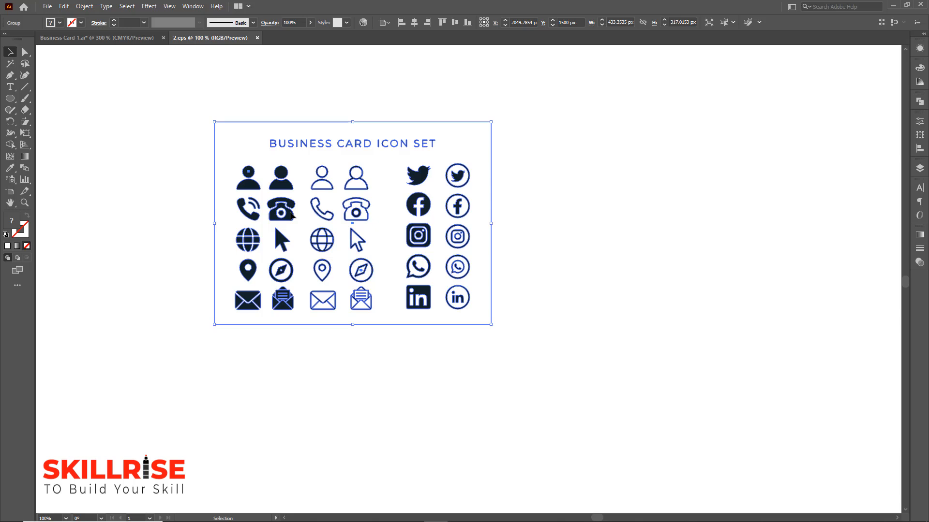
{"action": "right_click", "coordinate": [292, 215]}
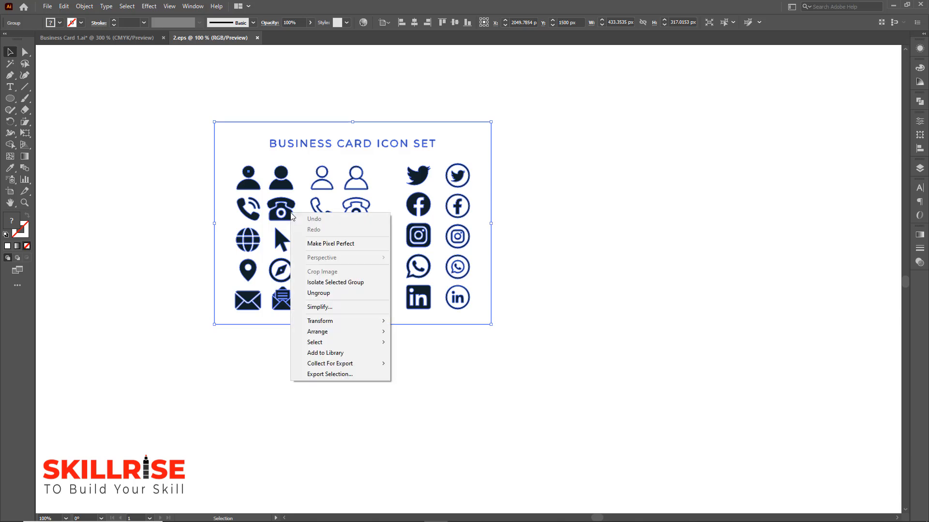
{"action": "left_click", "coordinate": [317, 292]}
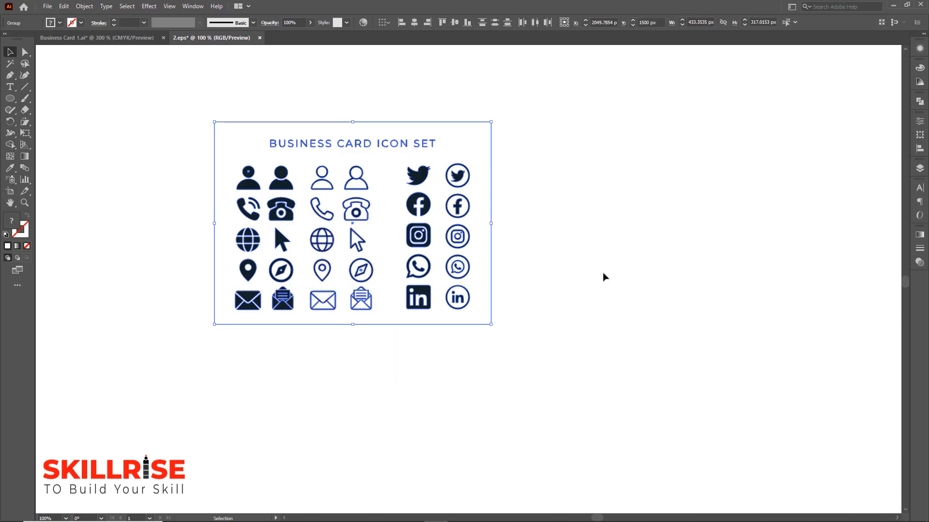
Step: Copy the solid location pin icon from 2.eps and paste it into the Business Card 1.ai document
{"action": "left_click", "coordinate": [332, 364]}
{"action": "left_click", "coordinate": [81, 38]}
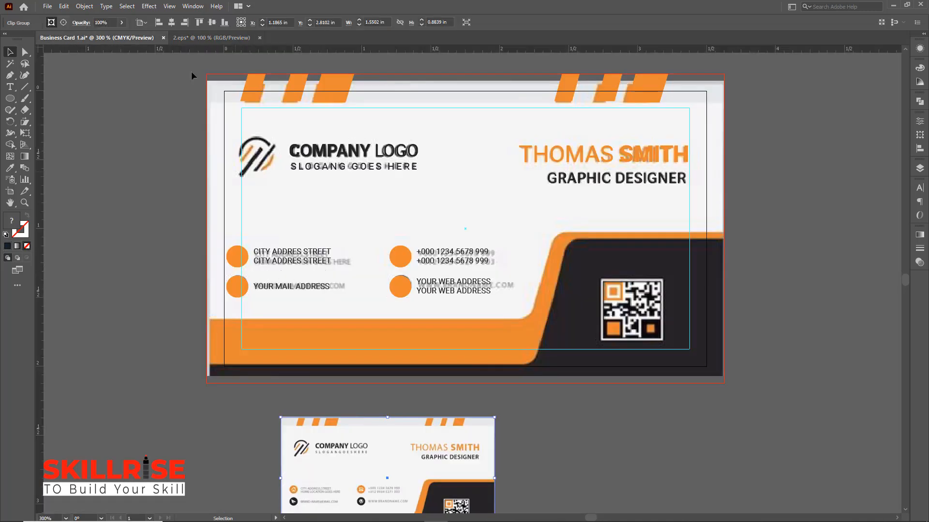
{"action": "left_click", "coordinate": [191, 37]}
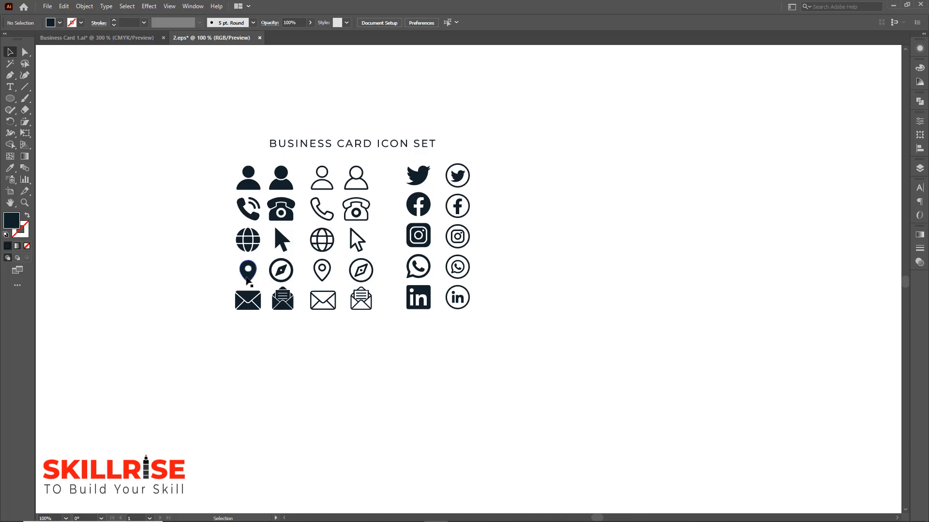
{"action": "left_click", "coordinate": [248, 279]}
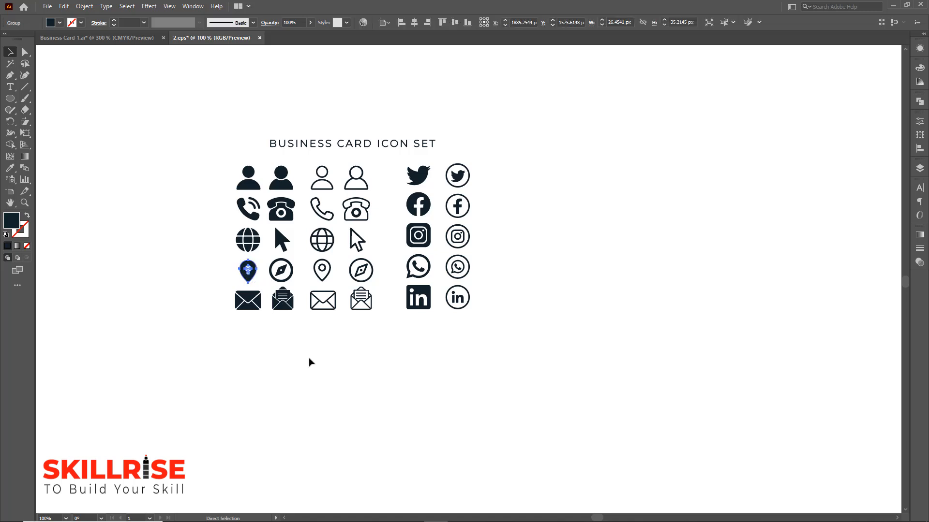
{"action": "left_click", "coordinate": [92, 37]}
{"action": "key", "text": "a"}
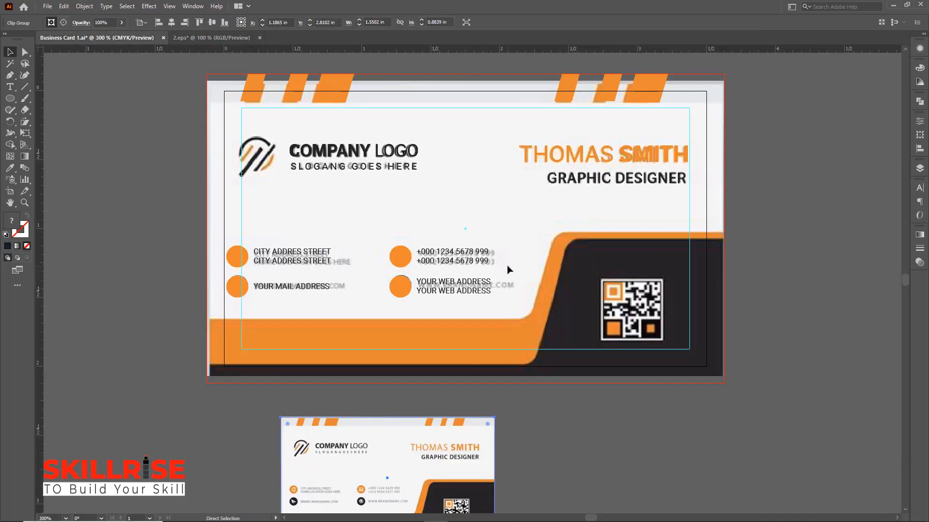
{"action": "key", "text": "v"}
{"action": "key", "text": "ctrl+v"}
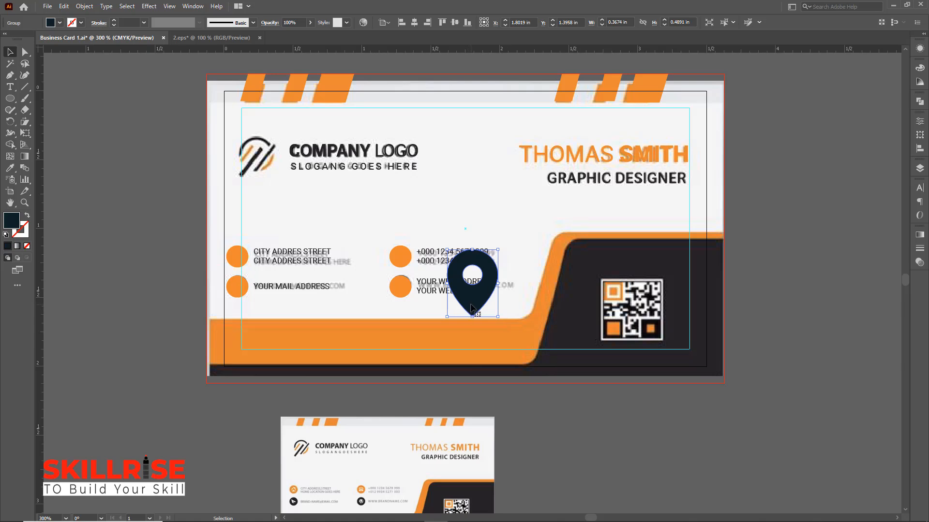
Step: Scale the location pin down to about 0.09 in wide and place it on the orange circle beside the city address
{"action": "left_click_drag", "start_coordinate": [477, 307], "coordinate": [200, 253]}
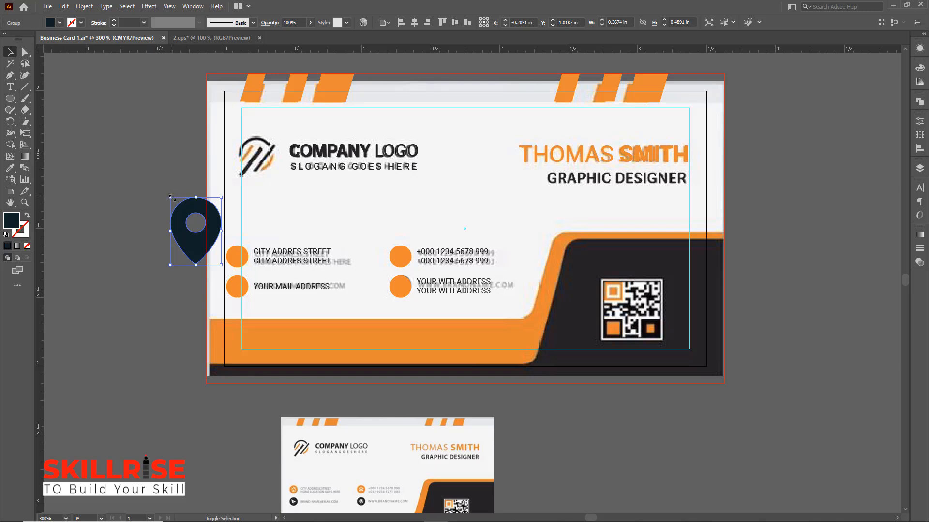
{"action": "left_click_drag", "start_coordinate": [170, 198], "coordinate": [188, 222]}
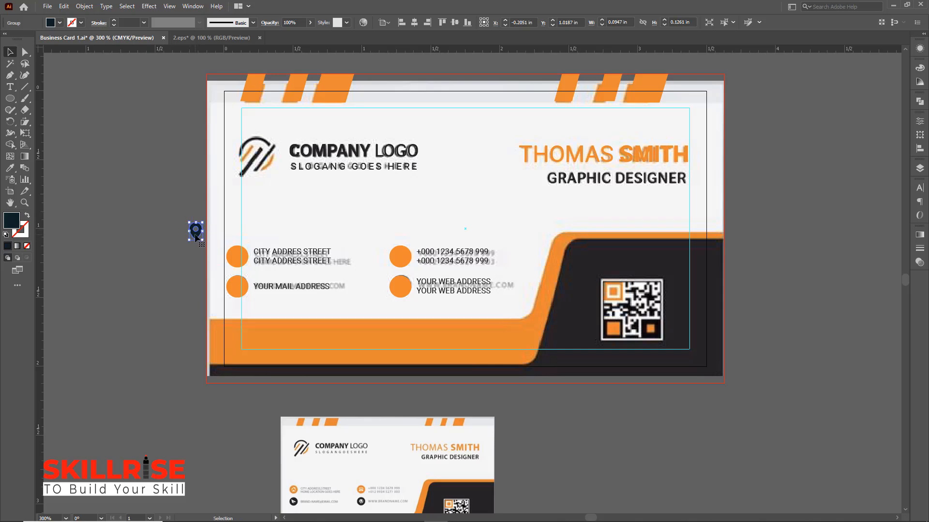
{"action": "left_click_drag", "start_coordinate": [197, 238], "coordinate": [239, 264]}
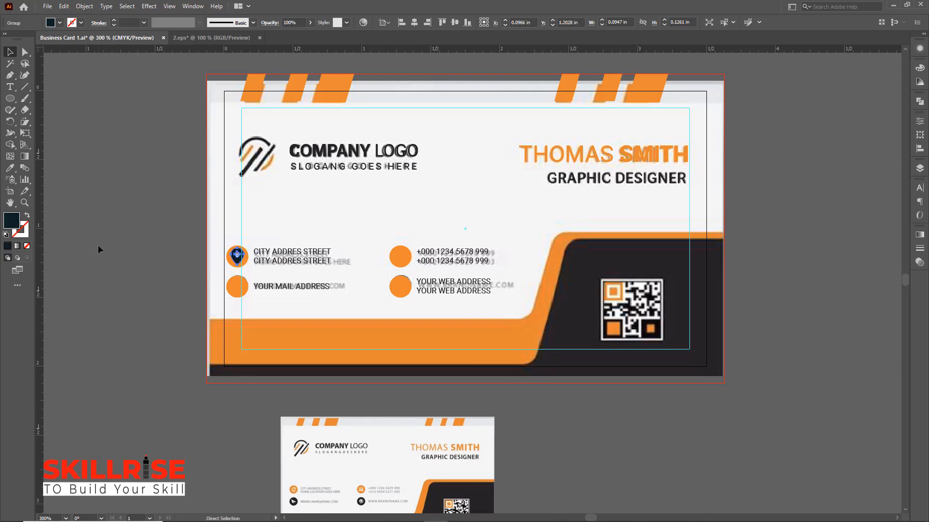
Step: Centre the location pin on its orange circle, using the circle as key object
{"action": "key", "text": "ctrl+="}
{"action": "key", "text": "ctrl+="}
{"action": "key", "text": "ctrl+="}
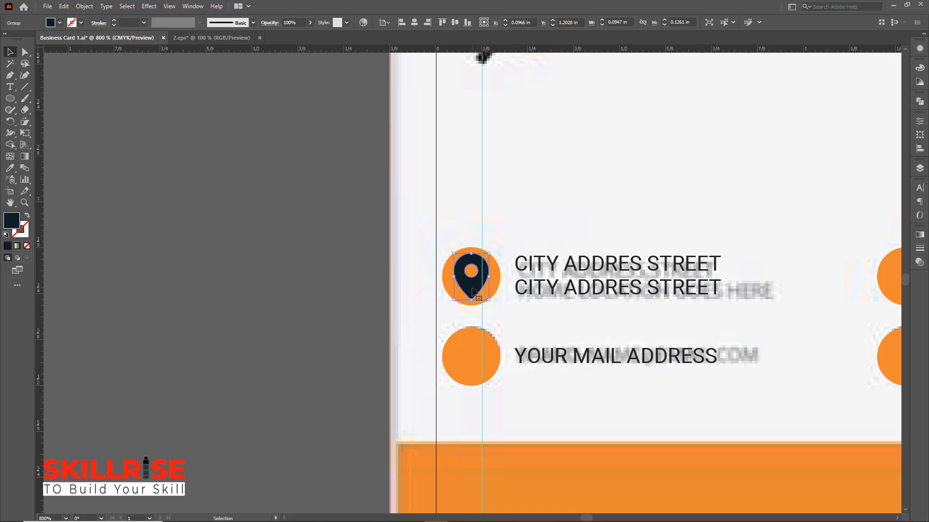
{"action": "left_click", "coordinate": [445, 279], "text": "shift"}
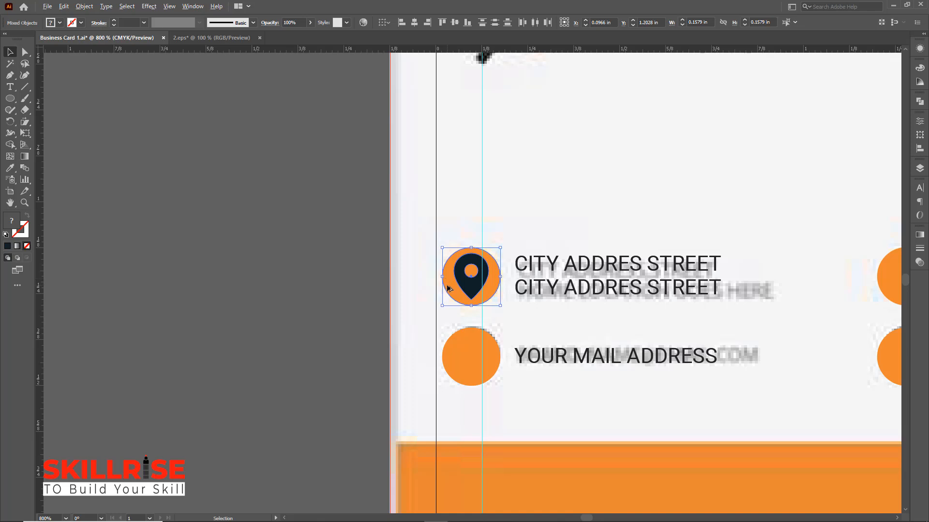
{"action": "left_click", "coordinate": [448, 288]}
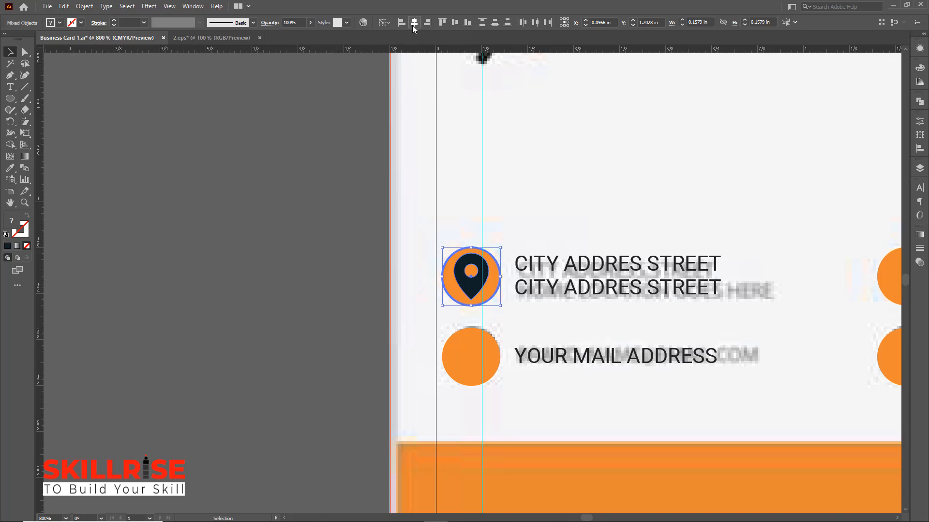
{"action": "left_click", "coordinate": [456, 23]}
{"action": "left_click", "coordinate": [277, 348]}
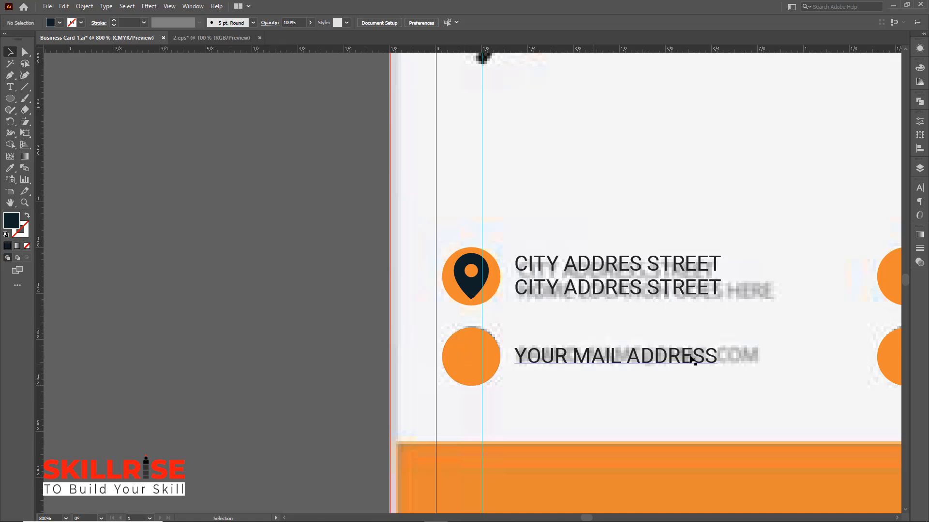
Step: Copy the solid closed envelope icon from 2.eps and paste it into the Business Card 1.ai document
{"action": "left_click", "coordinate": [219, 37]}
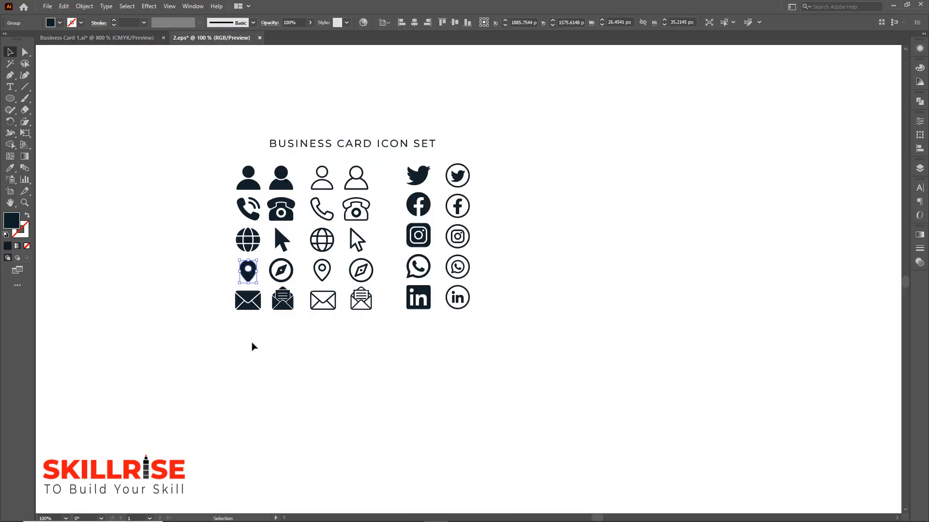
{"action": "left_click", "coordinate": [255, 307]}
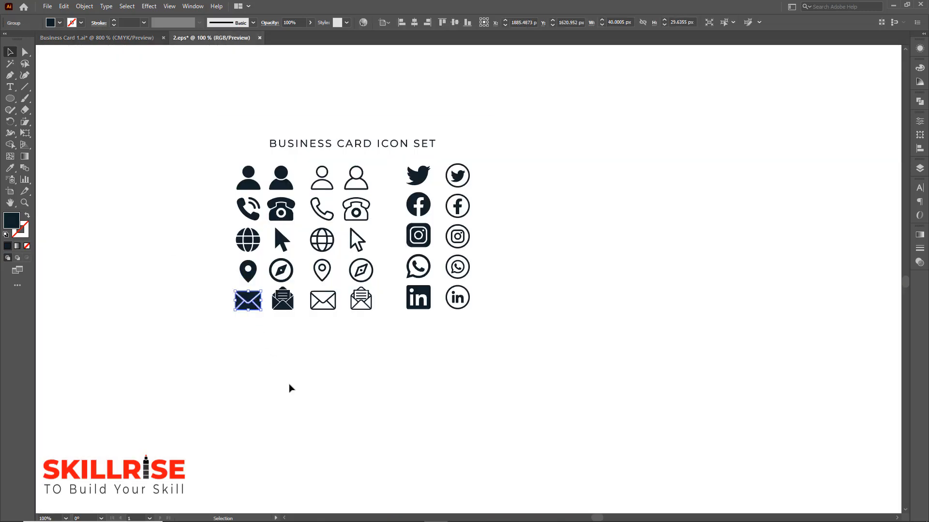
{"action": "key", "text": "a"}
{"action": "key", "text": "v"}
{"action": "left_click", "coordinate": [68, 39]}
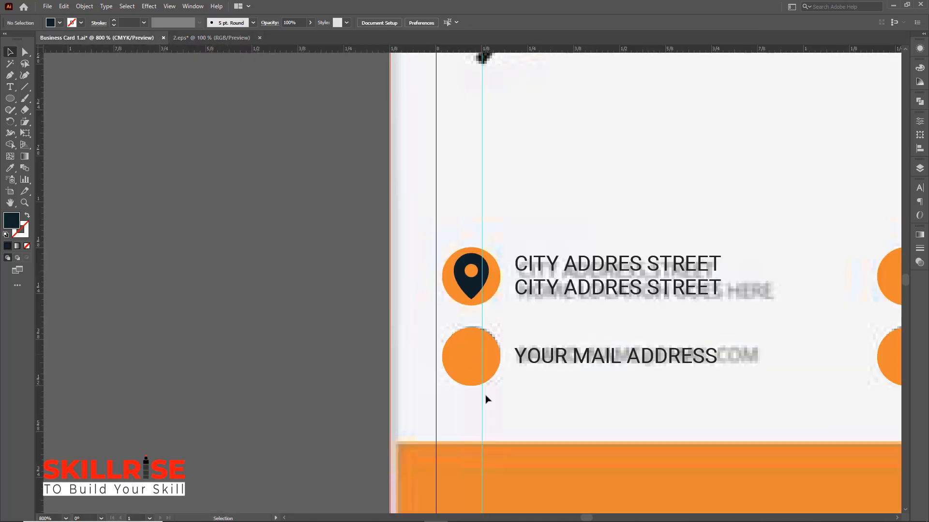
{"action": "key", "text": "a"}
{"action": "key", "text": "ctrl+v"}
{"action": "key", "text": "v"}
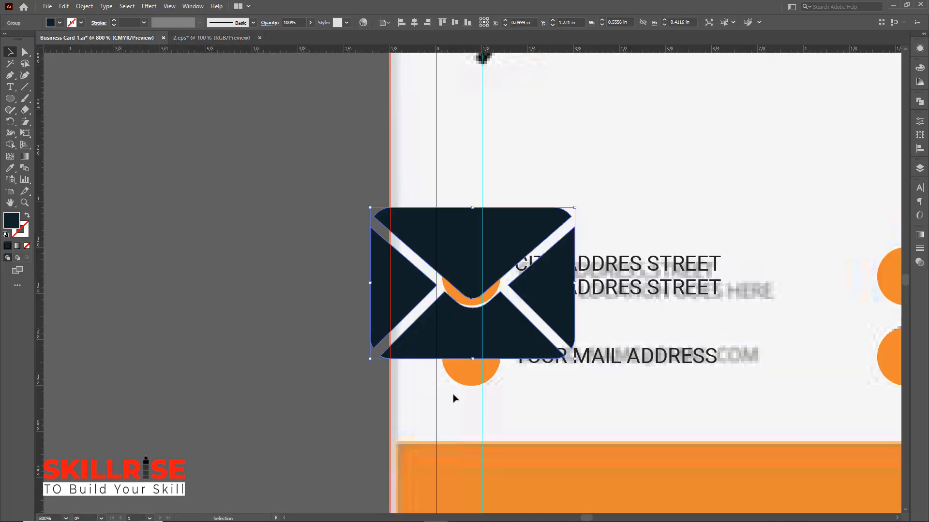
Step: Shrink the envelope to about 0.12 in wide and centre it on the mail address circle, using the circle as key object
{"action": "left_click_drag", "start_coordinate": [574, 208], "coordinate": [495, 255]}
{"action": "left_click_drag", "start_coordinate": [478, 279], "coordinate": [371, 351]}
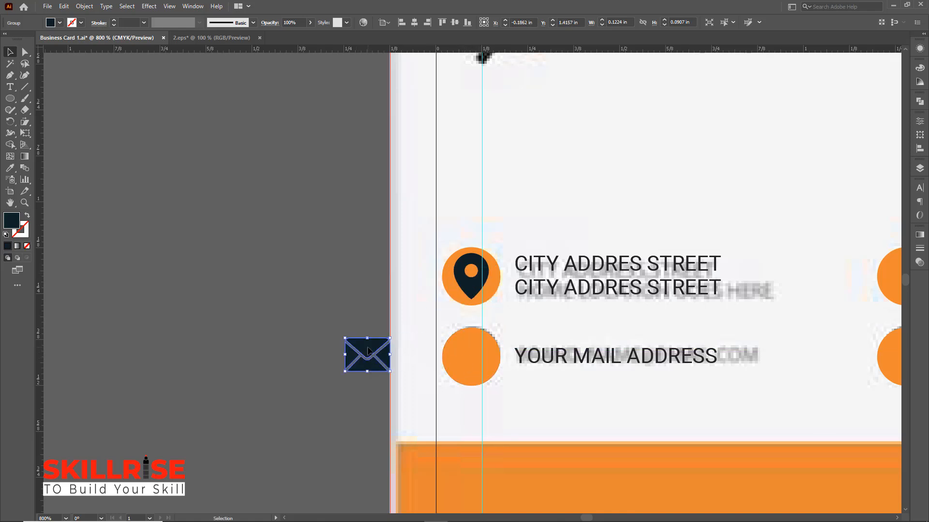
{"action": "left_click", "coordinate": [475, 357], "text": "shift"}
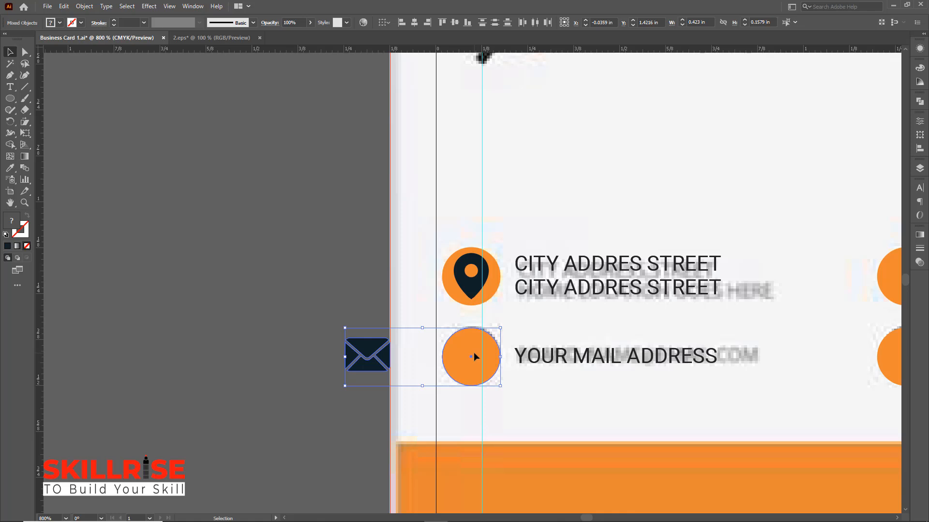
{"action": "left_click", "coordinate": [474, 349]}
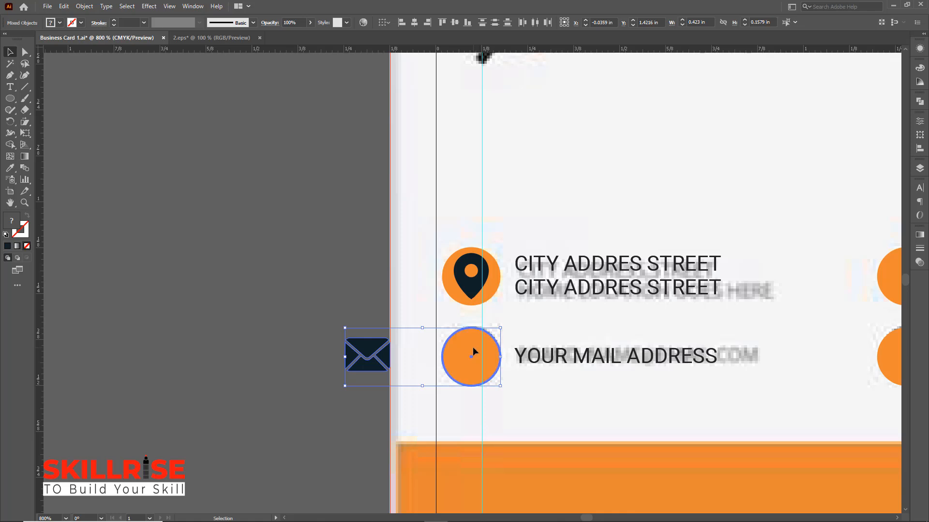
{"action": "left_click", "coordinate": [414, 21]}
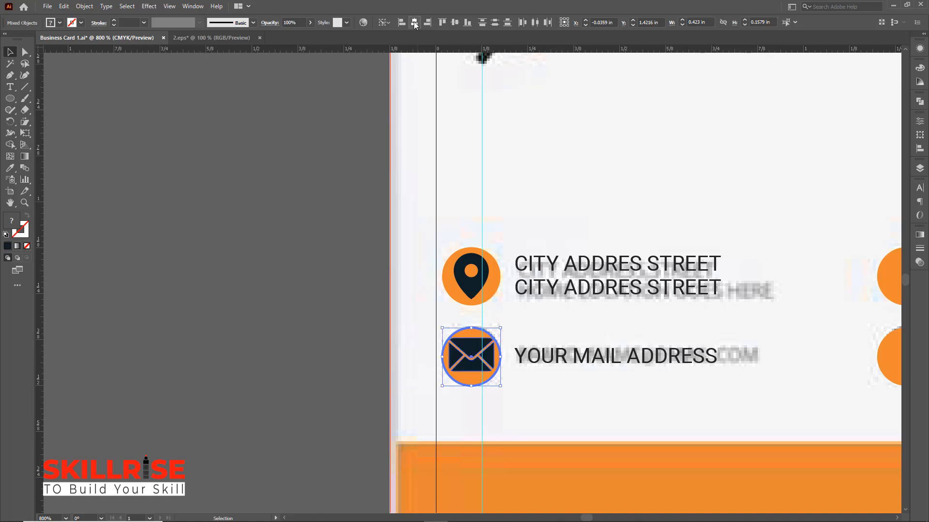
{"action": "left_click", "coordinate": [455, 23]}
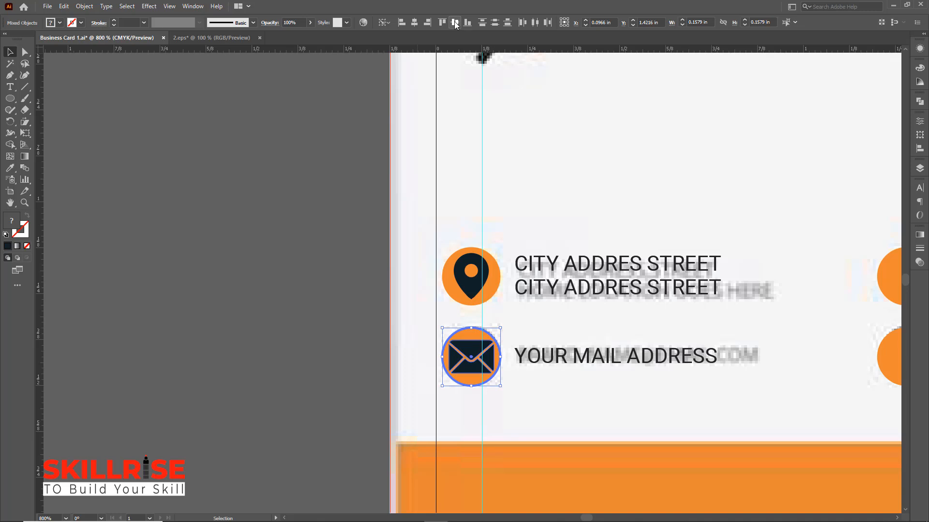
{"action": "left_click", "coordinate": [306, 268]}
Step: Scale the envelope icon down proportionally from its centre to about 0.11 in wide
{"action": "left_click", "coordinate": [474, 353]}
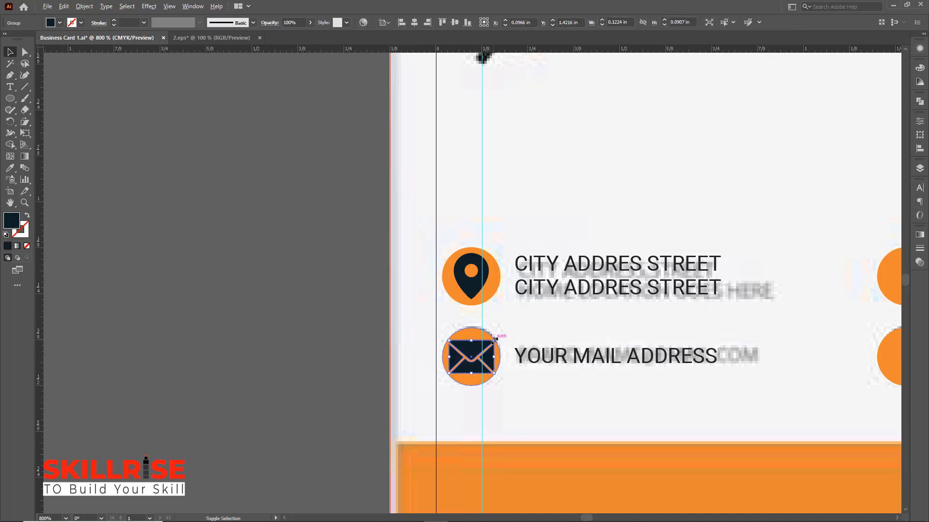
{"action": "left_click_drag", "start_coordinate": [494, 341], "coordinate": [492, 343]}
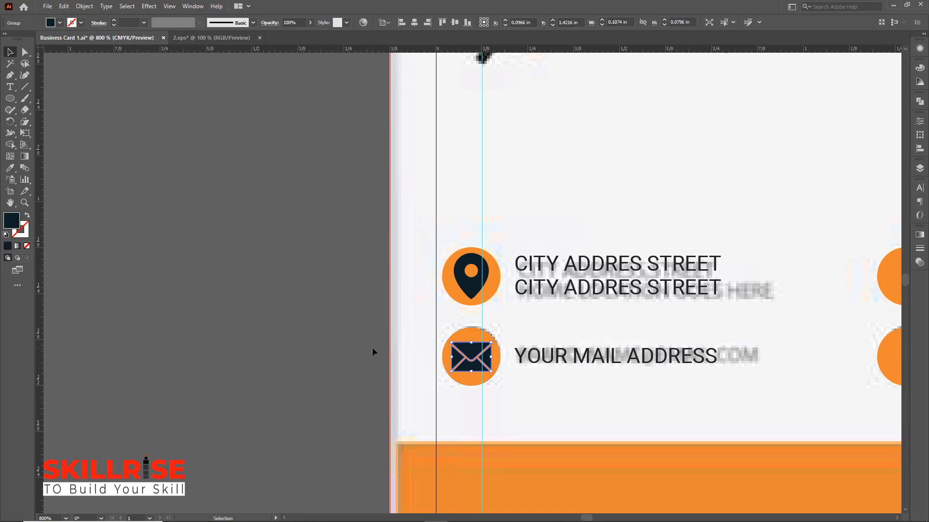
{"action": "left_click", "coordinate": [361, 338]}
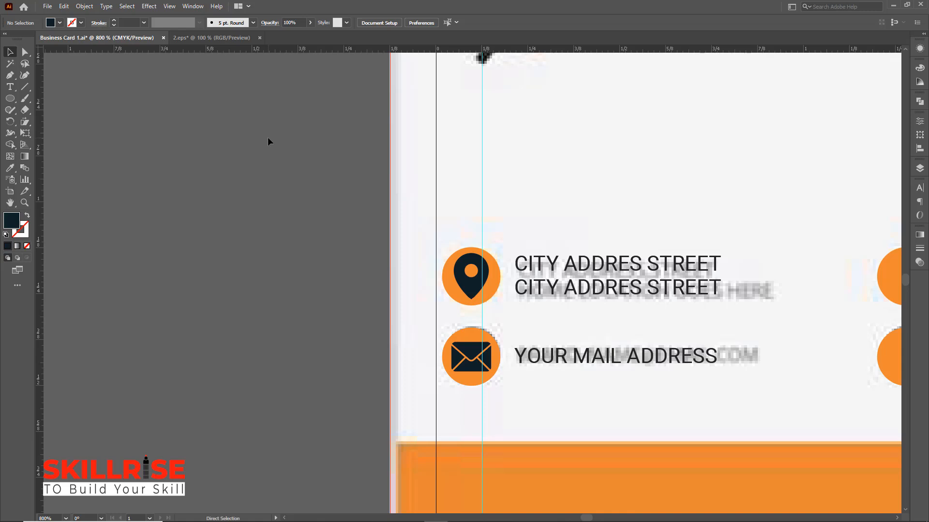
Step: Place two vertical ruler guides at the left and right edges of the envelope icon
{"action": "key", "text": "ctrl+r"}
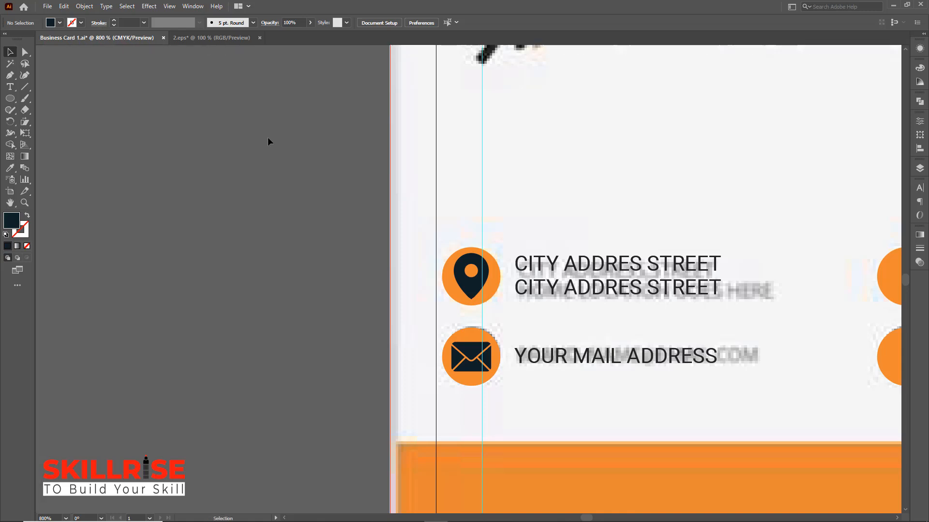
{"action": "key", "text": "a"}
{"action": "key", "text": "ctrl+r"}
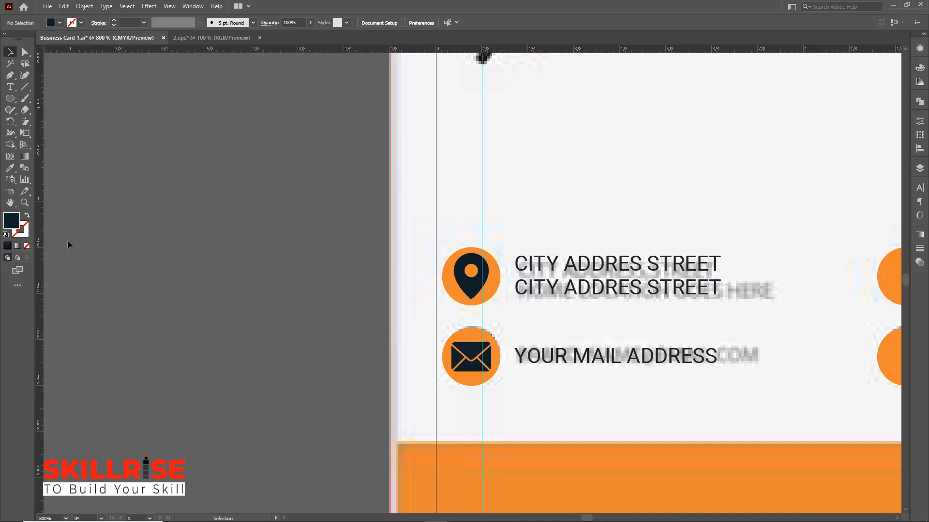
{"action": "left_click_drag", "start_coordinate": [41, 217], "coordinate": [450, 266]}
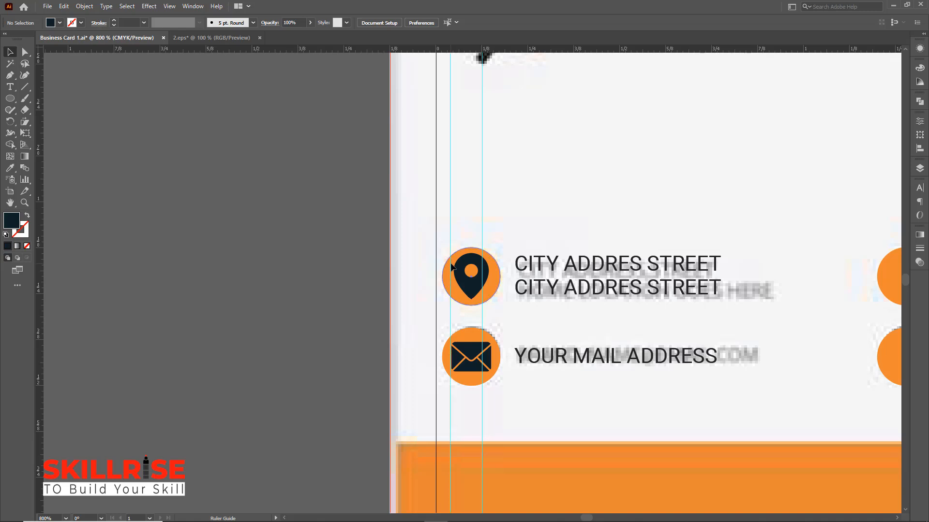
{"action": "left_click_drag", "start_coordinate": [39, 249], "coordinate": [491, 280]}
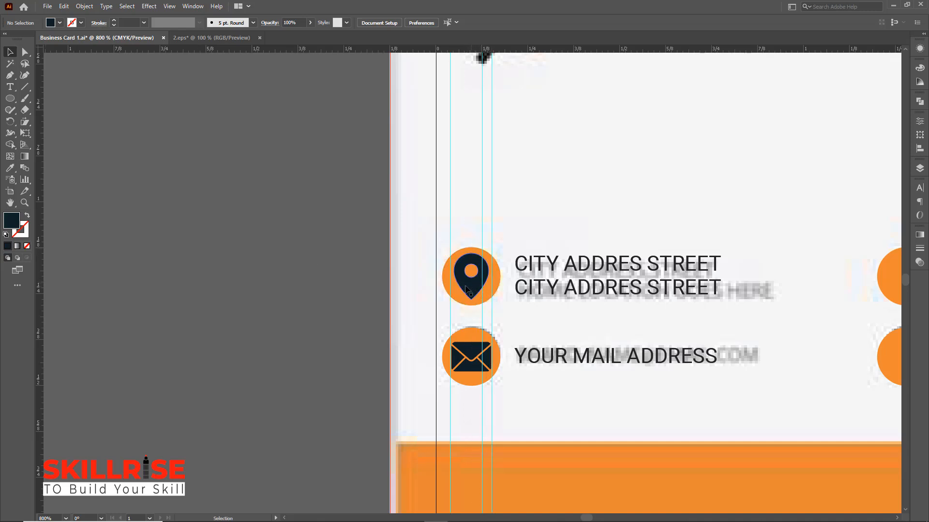
Step: Enlarge the location pin proportionally from its centre so its width spans the two envelope edge guides
{"action": "left_click", "coordinate": [470, 289]}
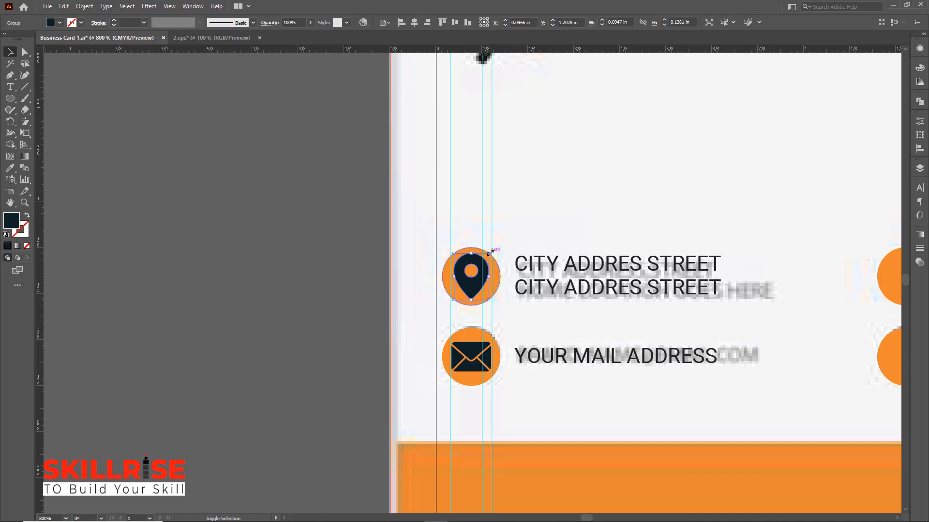
{"action": "left_click_drag", "start_coordinate": [489, 252], "coordinate": [493, 250]}
{"action": "left_click", "coordinate": [294, 278]}
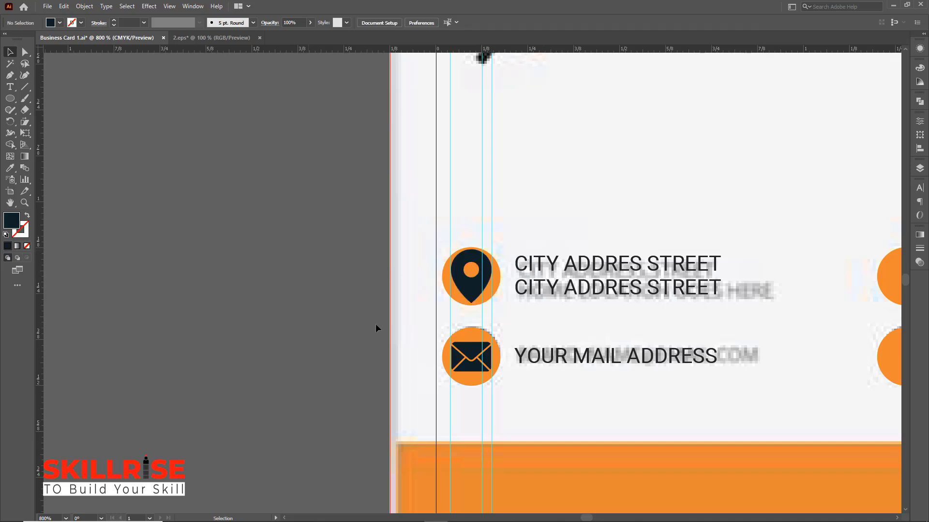
Step: Copy the envelope icon onto the web address circle and centre it there, using the circle as key object
{"action": "left_click_drag", "start_coordinate": [861, 308], "coordinate": [578, 311]}
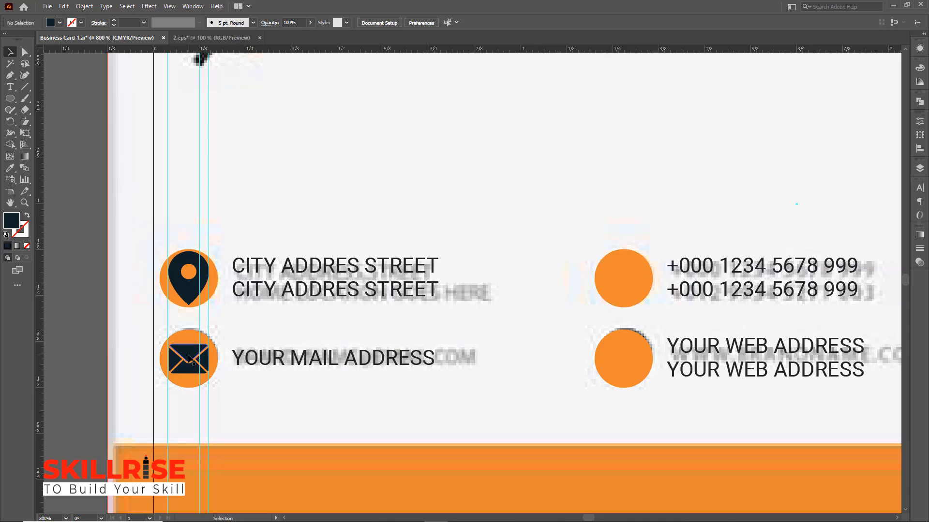
{"action": "left_click_drag", "start_coordinate": [188, 358], "coordinate": [627, 354]}
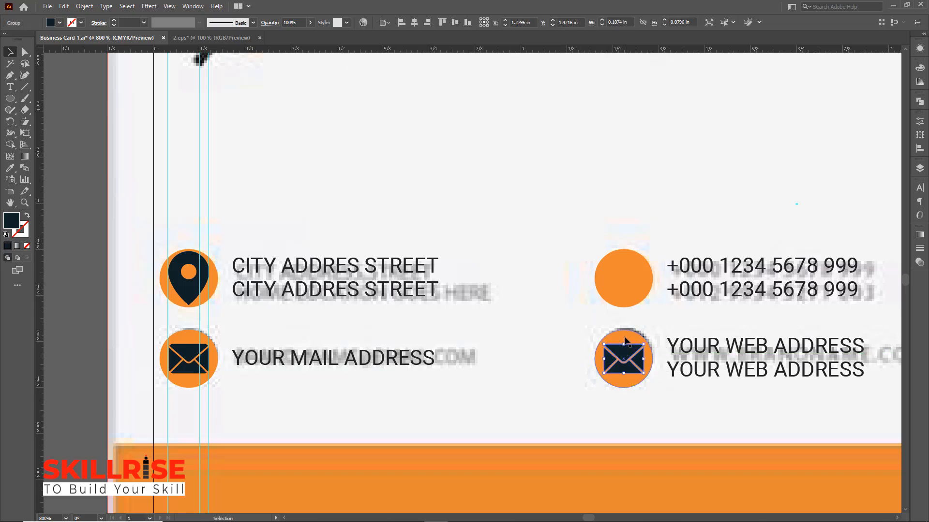
{"action": "left_click", "coordinate": [624, 340]}
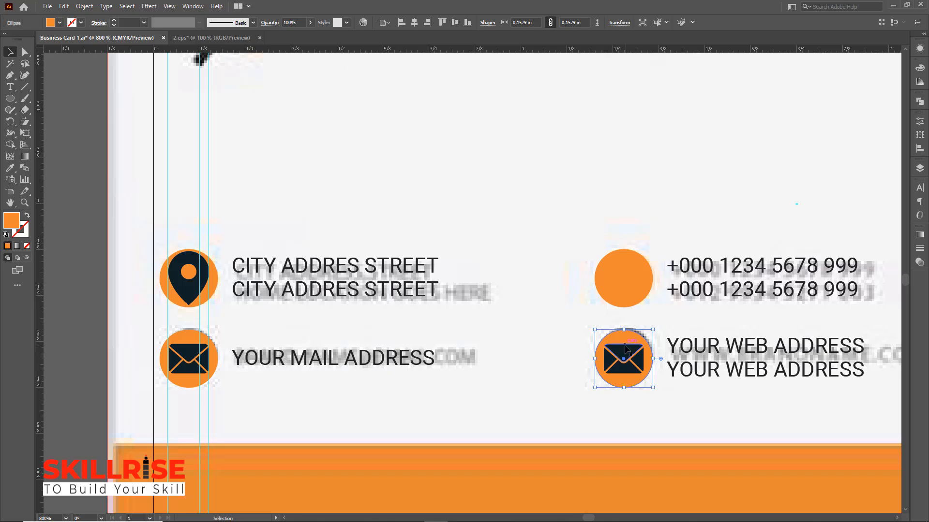
{"action": "left_click", "coordinate": [625, 355], "text": "shift"}
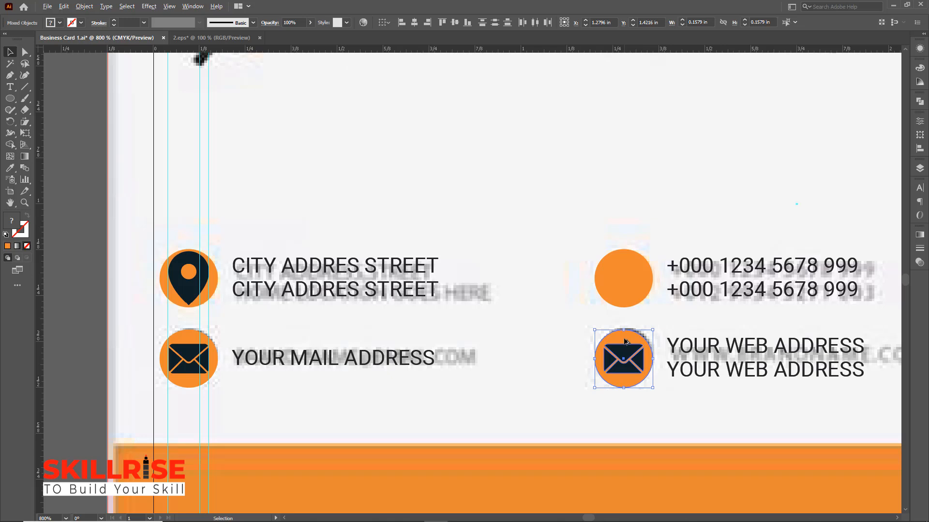
{"action": "left_click", "coordinate": [625, 342]}
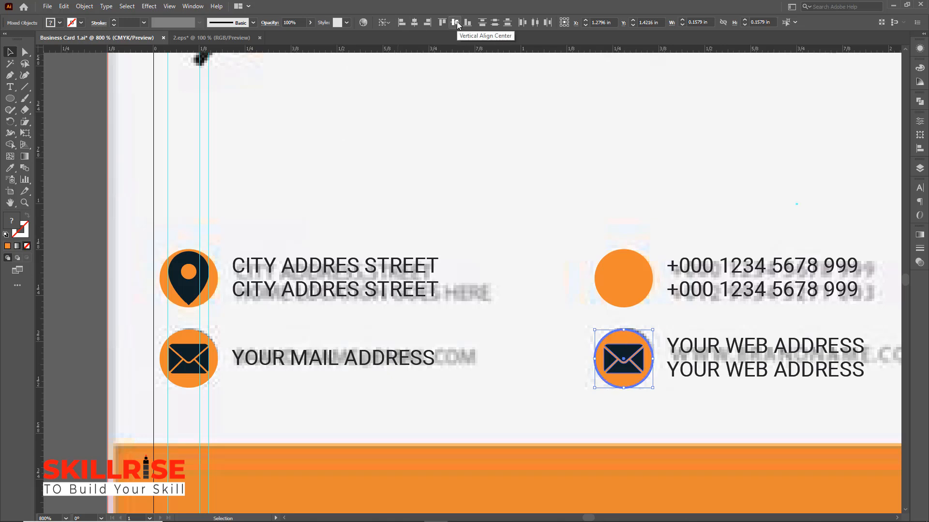
{"action": "left_click", "coordinate": [81, 274]}
Step: Place two vertical ruler guides at the left and right edges of the copied envelope, and delete that copy
{"action": "left_click_drag", "start_coordinate": [40, 269], "coordinate": [603, 274]}
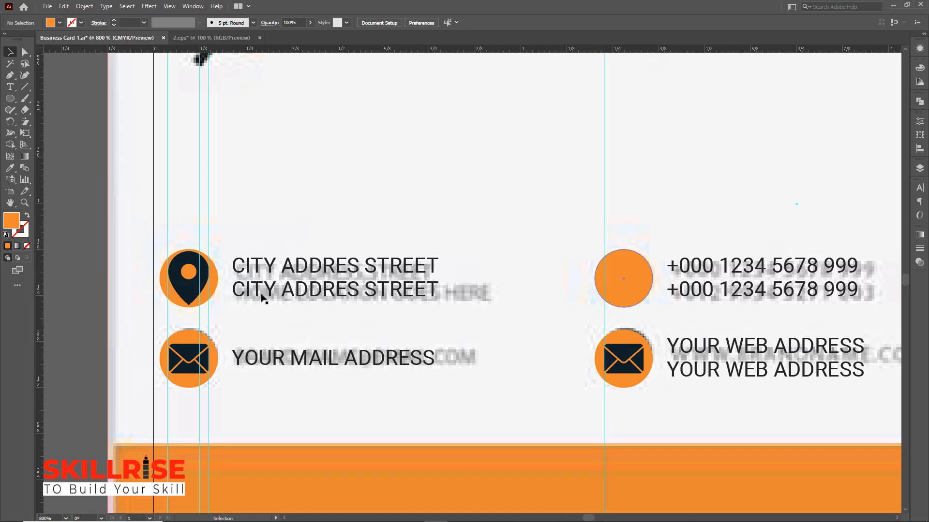
{"action": "left_click_drag", "start_coordinate": [40, 272], "coordinate": [643, 275]}
{"action": "left_click", "coordinate": [625, 369]}
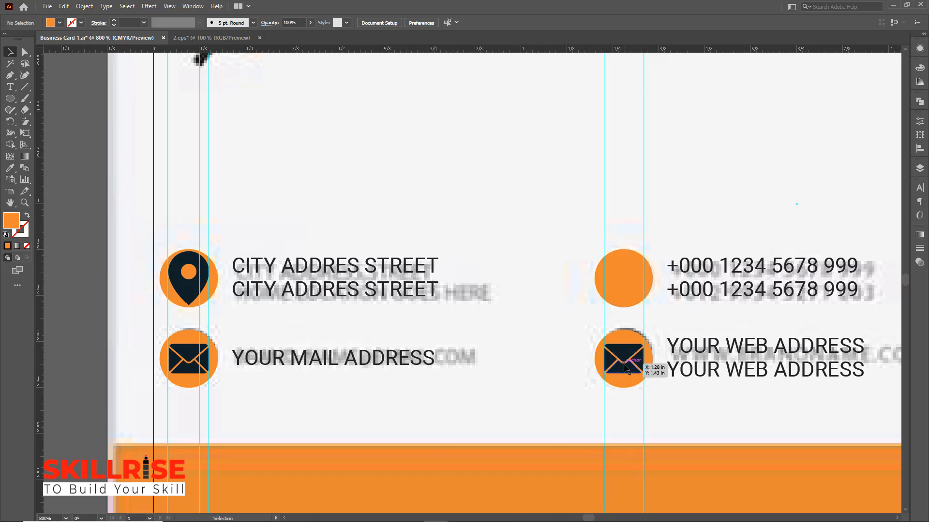
{"action": "key", "text": "Delete"}
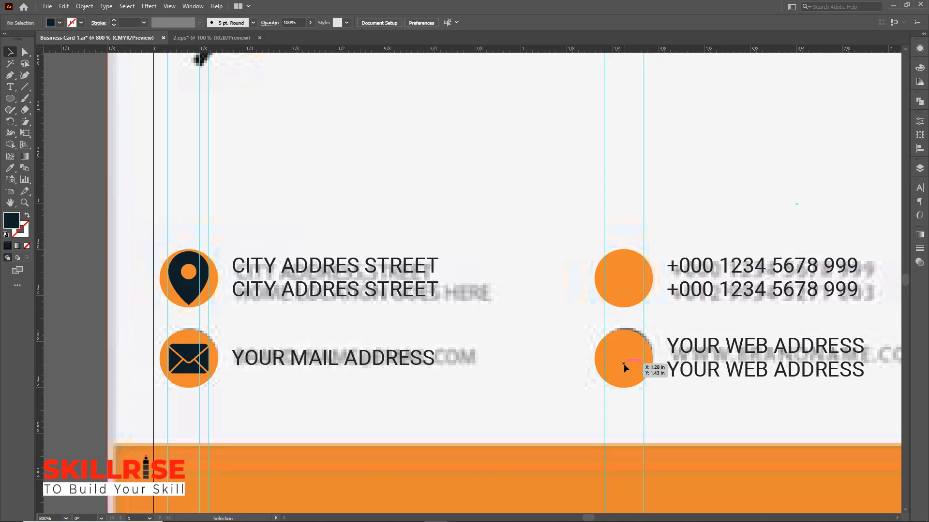
Step: Bring the solid globe icon from 2.eps into the business card document and scale it proportionally to about 0.11 in wide
{"action": "left_click", "coordinate": [204, 37]}
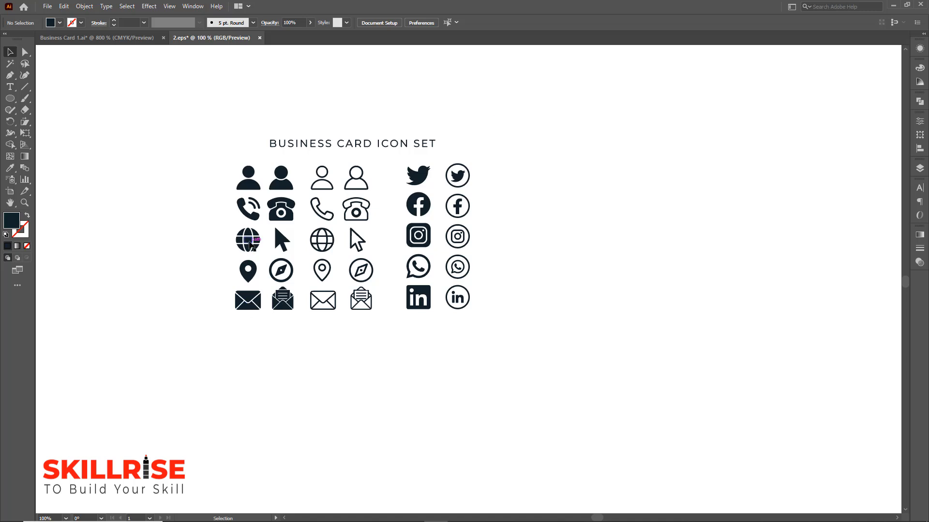
{"action": "left_click", "coordinate": [250, 244]}
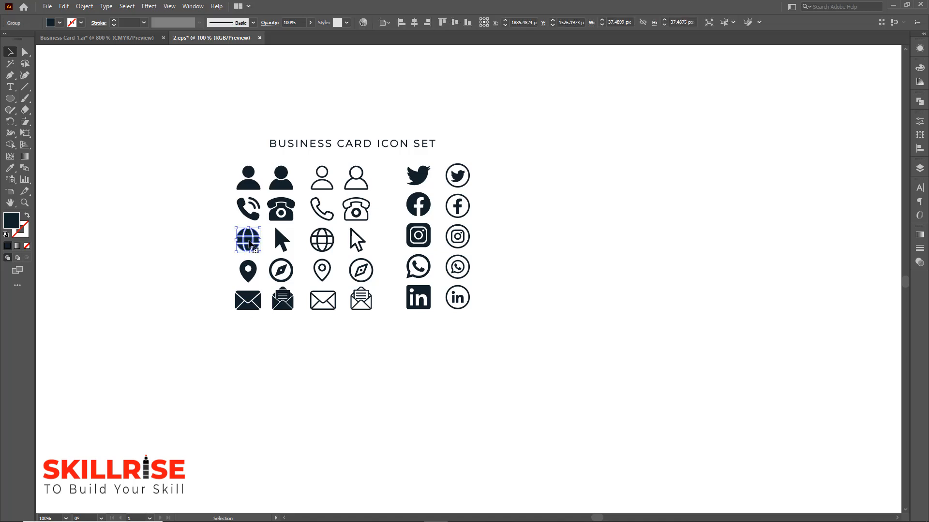
{"action": "left_click_drag", "start_coordinate": [250, 244], "coordinate": [93, 39]}
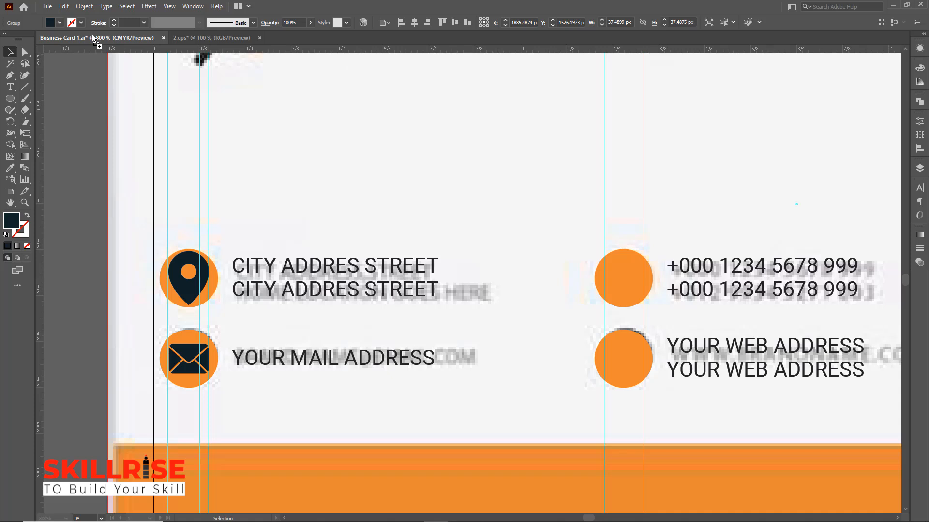
{"action": "left_click_drag", "start_coordinate": [94, 38], "coordinate": [516, 250]}
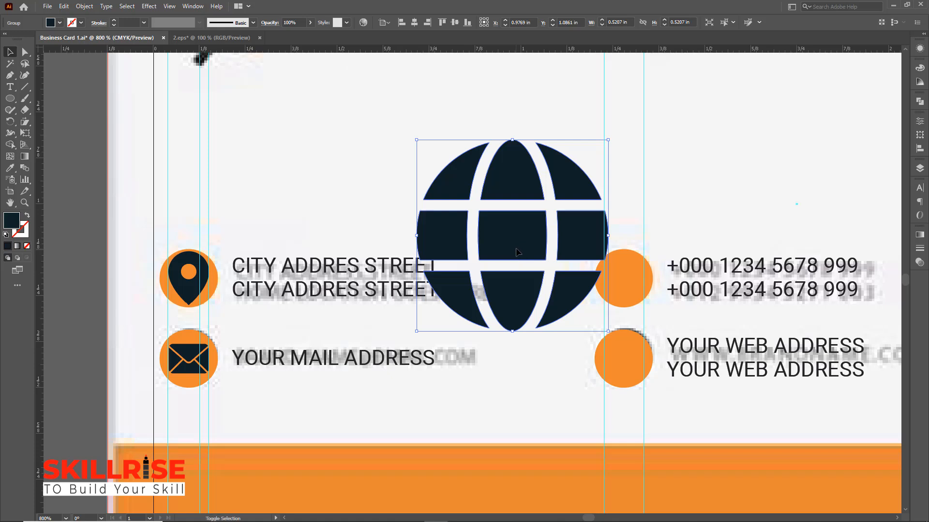
{"action": "left_click_drag", "start_coordinate": [416, 139], "coordinate": [491, 207]}
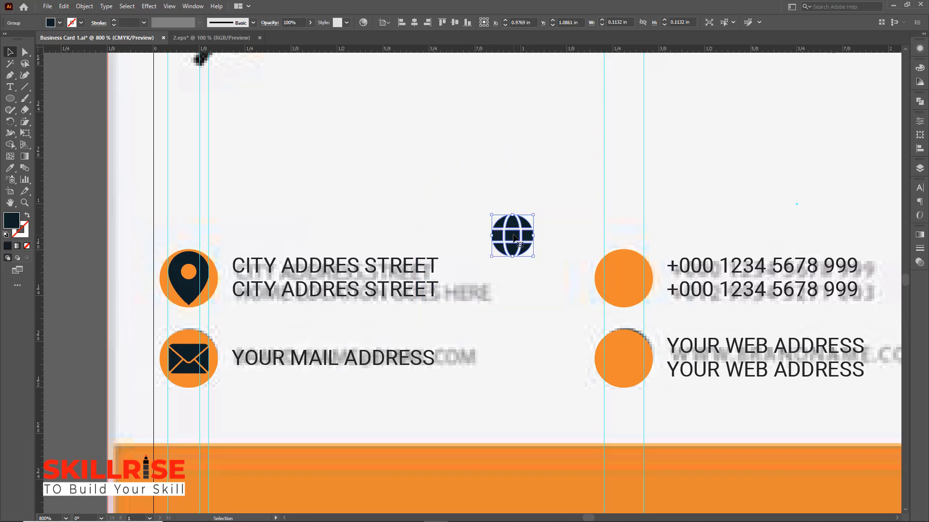
Step: Centre the globe icon horizontally and vertically on the web address circle, using the circle as key object
{"action": "left_click", "coordinate": [622, 358], "text": "shift"}
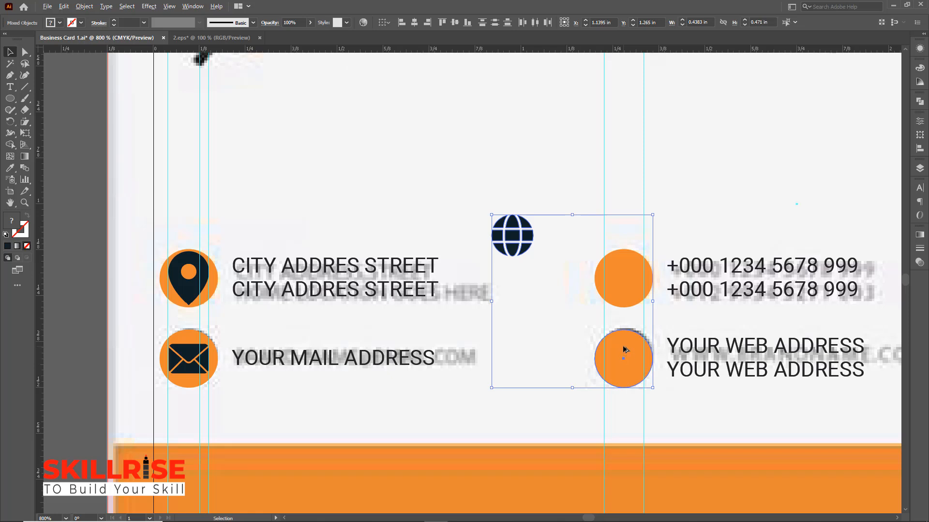
{"action": "left_click", "coordinate": [622, 346]}
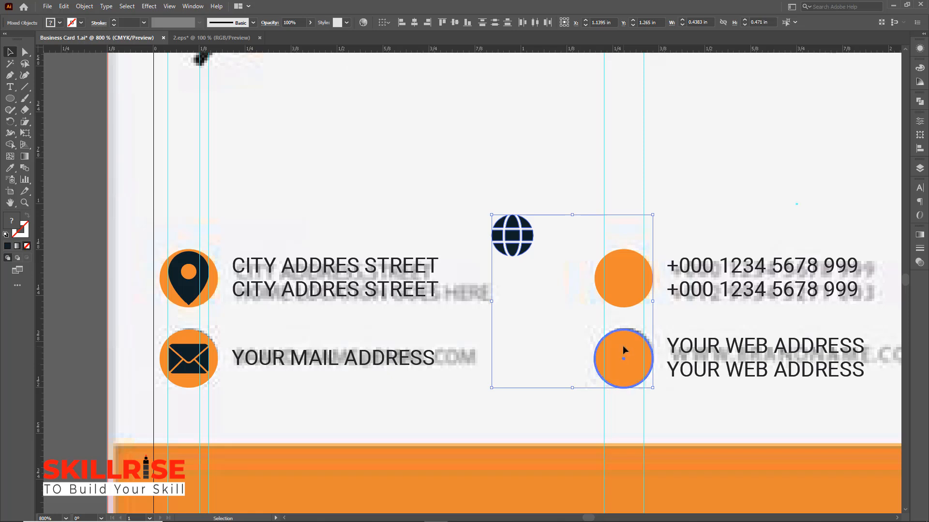
{"action": "left_click", "coordinate": [414, 23]}
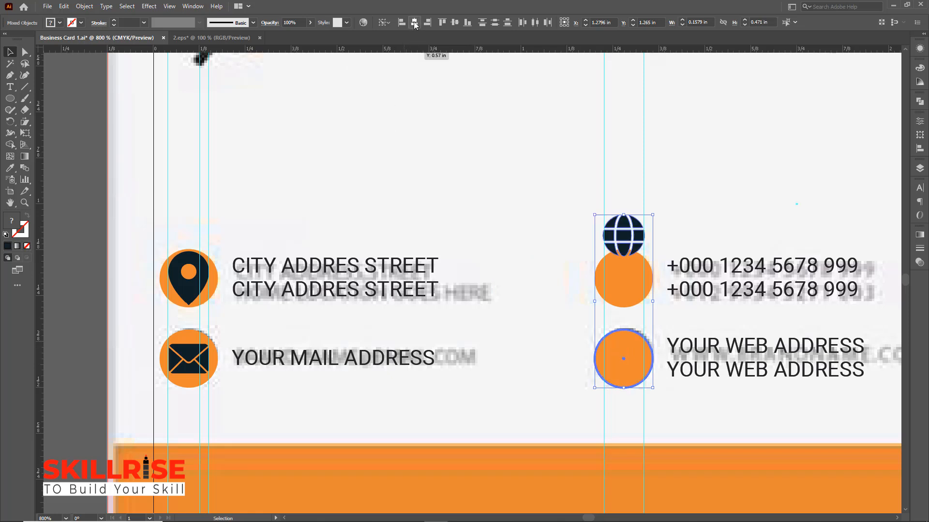
{"action": "left_click", "coordinate": [454, 23]}
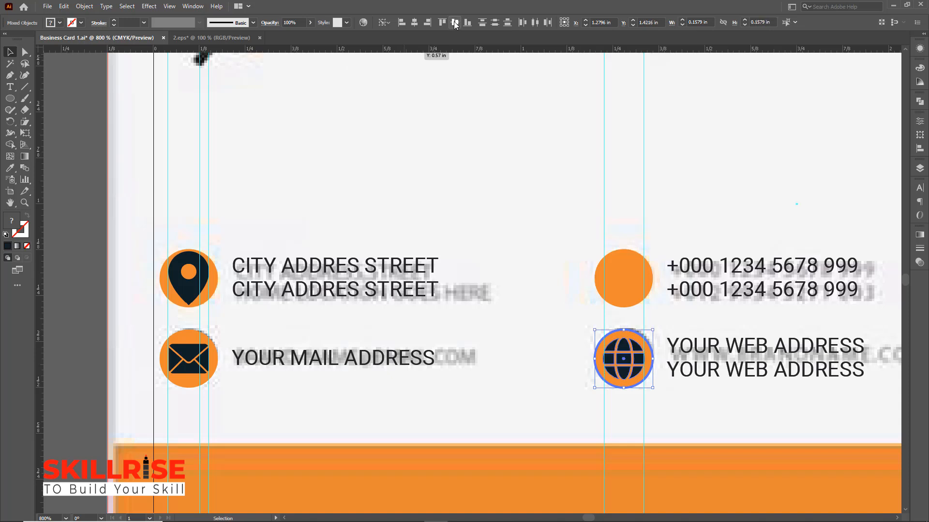
{"action": "left_click", "coordinate": [544, 248]}
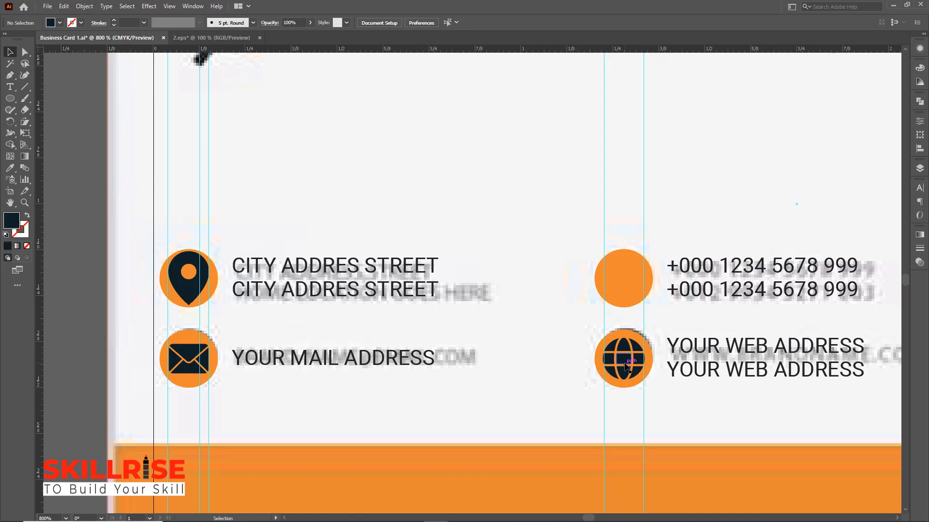
Step: Bring the solid ringing phone icon from 2.eps into the business card document and scale it to about 0.12 in wide
{"action": "left_click", "coordinate": [217, 38]}
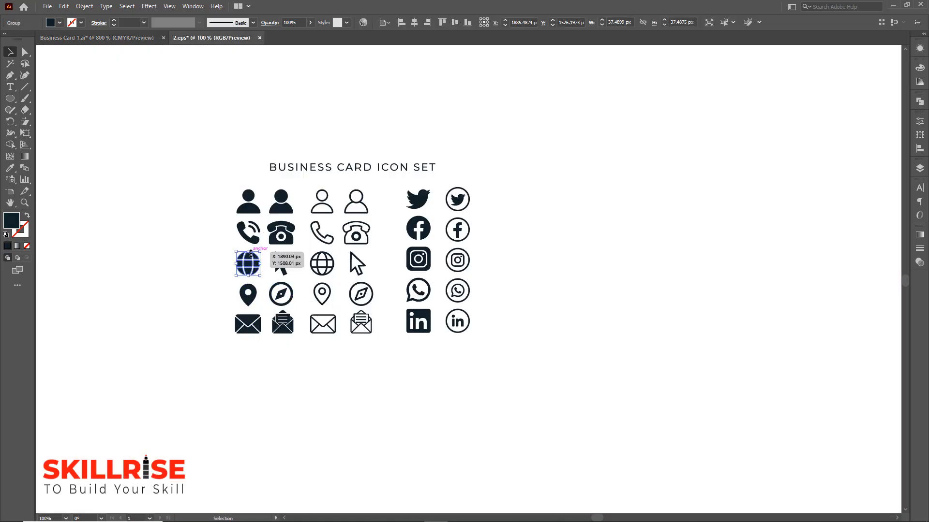
{"action": "left_click", "coordinate": [247, 237]}
{"action": "left_click_drag", "start_coordinate": [247, 237], "coordinate": [534, 211]}
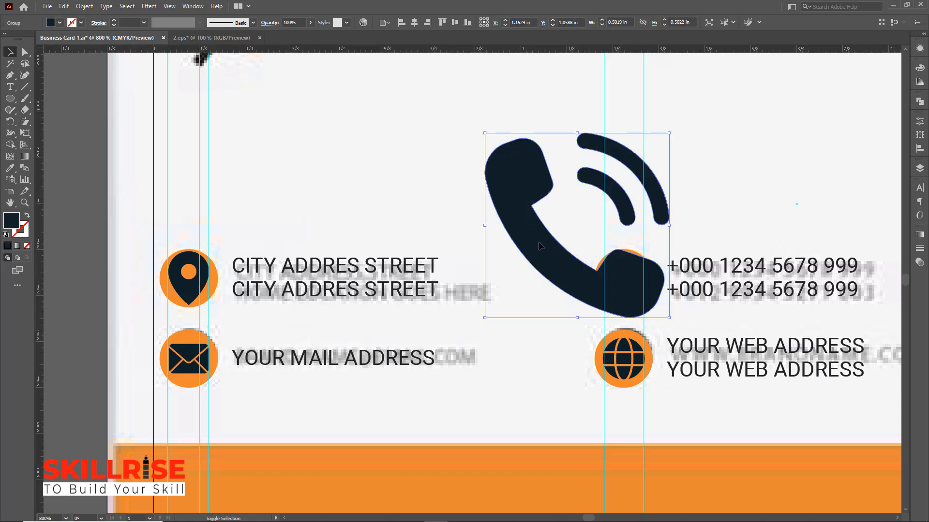
{"action": "left_click_drag", "start_coordinate": [484, 133], "coordinate": [555, 204]}
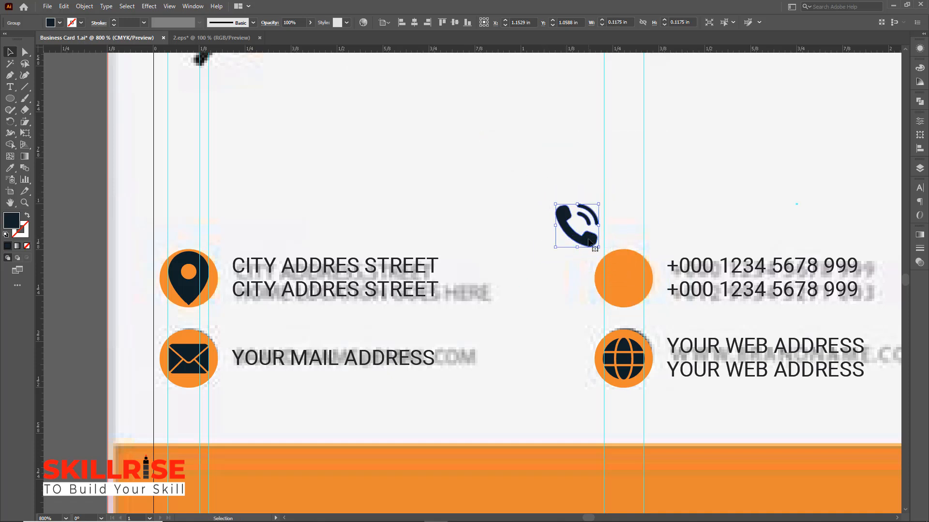
Step: Centre the phone icon horizontally and vertically on the circle beside the phone numbers, using the circle as key object
{"action": "left_click", "coordinate": [626, 274], "text": "shift"}
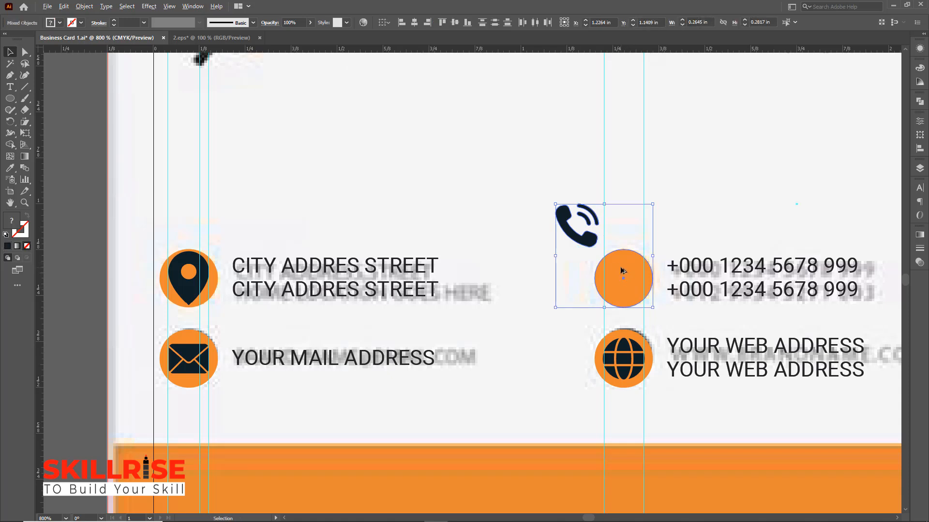
{"action": "left_click", "coordinate": [621, 270]}
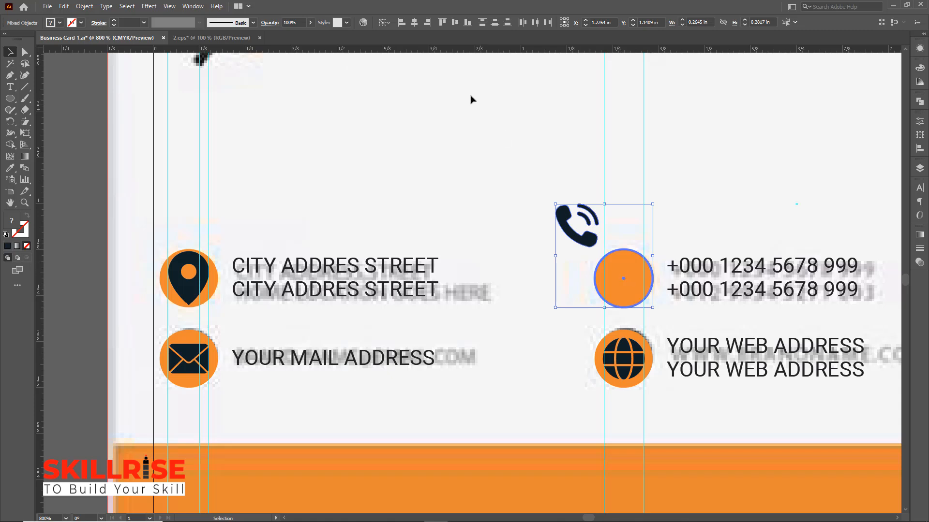
{"action": "left_click", "coordinate": [415, 22]}
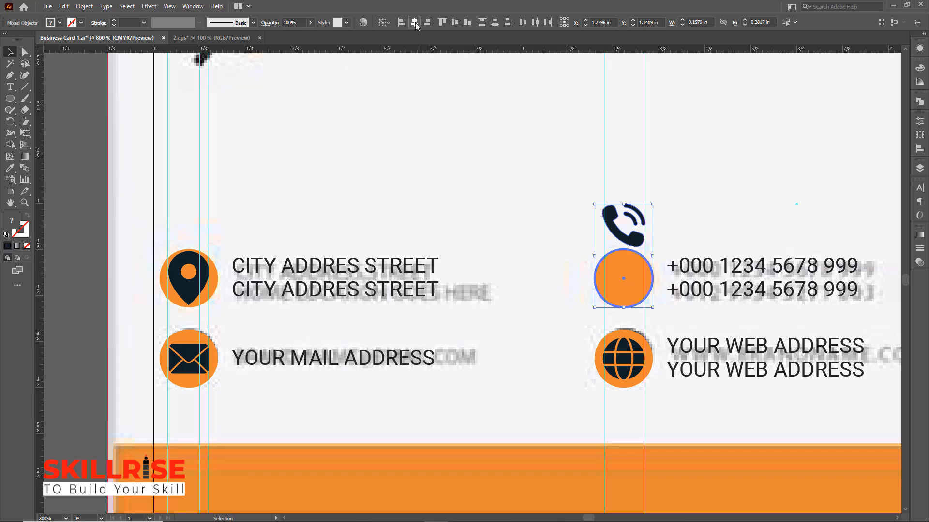
{"action": "left_click", "coordinate": [454, 22]}
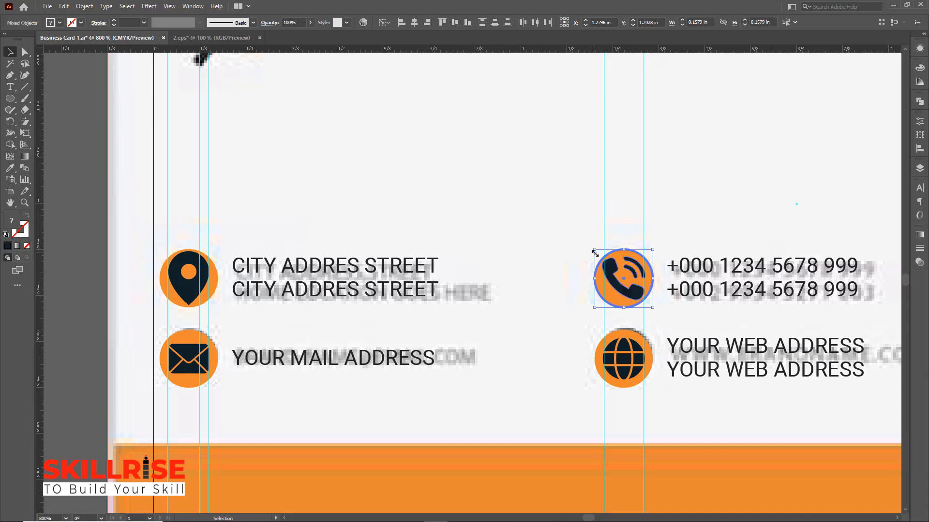
Step: Scale the phone icon down proportionally from its centre so its width spans the two guides
{"action": "left_click_drag", "start_coordinate": [595, 251], "coordinate": [596, 252]}
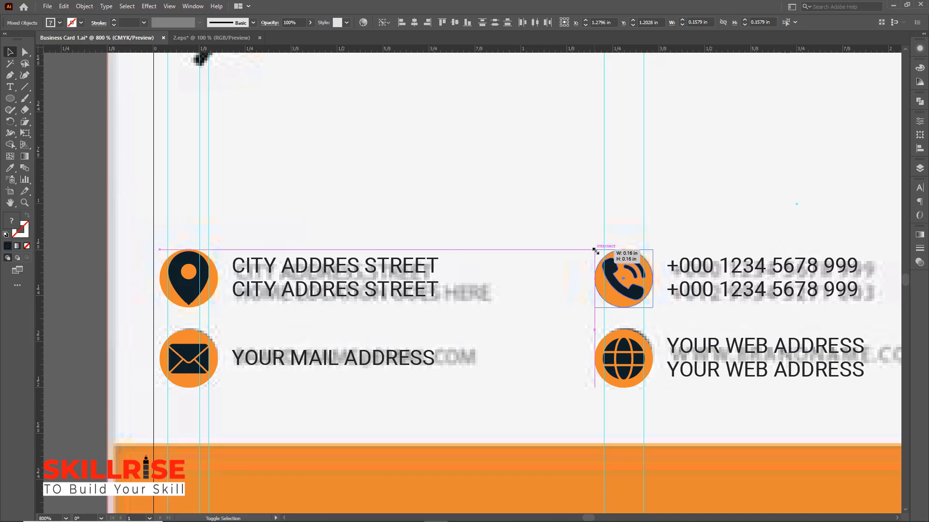
{"action": "left_click", "coordinate": [553, 245]}
{"action": "left_click", "coordinate": [604, 260]}
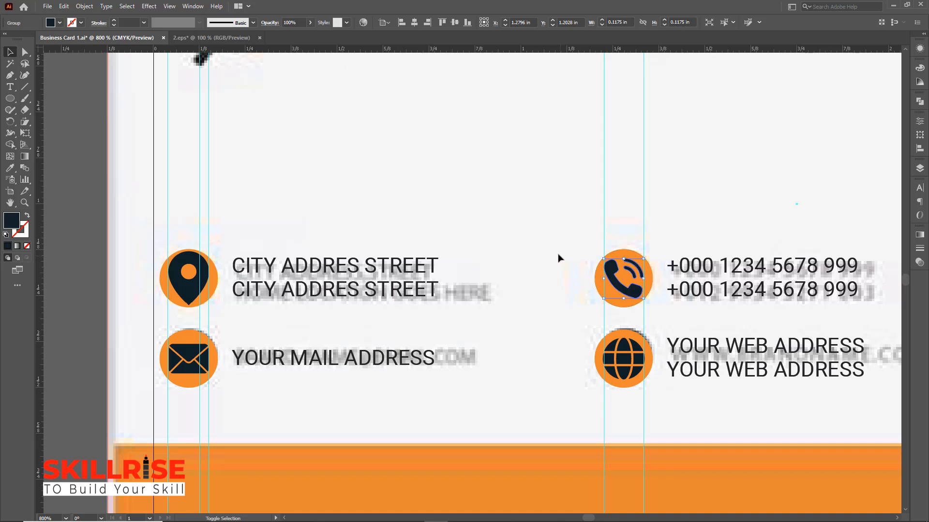
{"action": "left_click", "coordinate": [510, 256]}
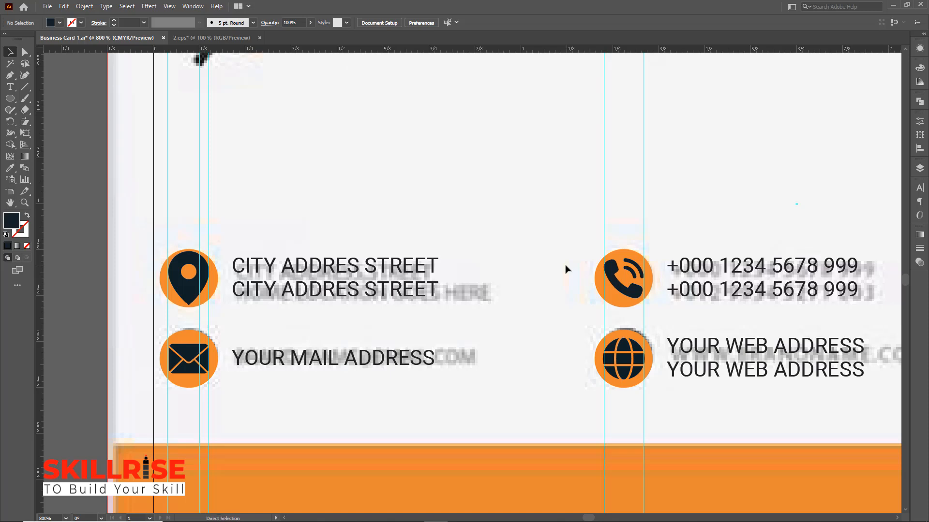
Step: Unlock all artwork and move the large reference card image off the artboard to its left side
{"action": "key", "text": "ctrl+minus"}
{"action": "key", "text": "ctrl+minus"}
{"action": "key", "text": "ctrl+minus"}
{"action": "key", "text": "ctrl+minus"}
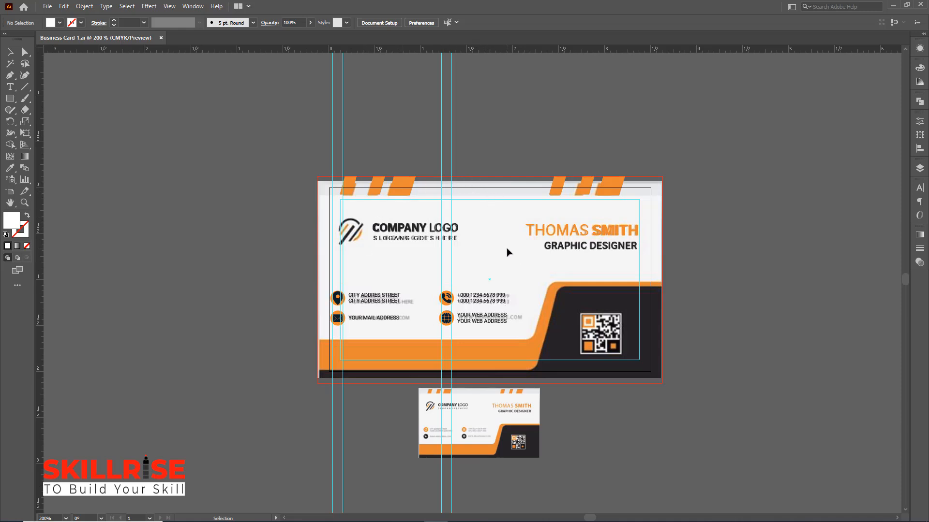
{"action": "key", "text": "alt"}
{"action": "key", "text": "ctrl+alt+2"}
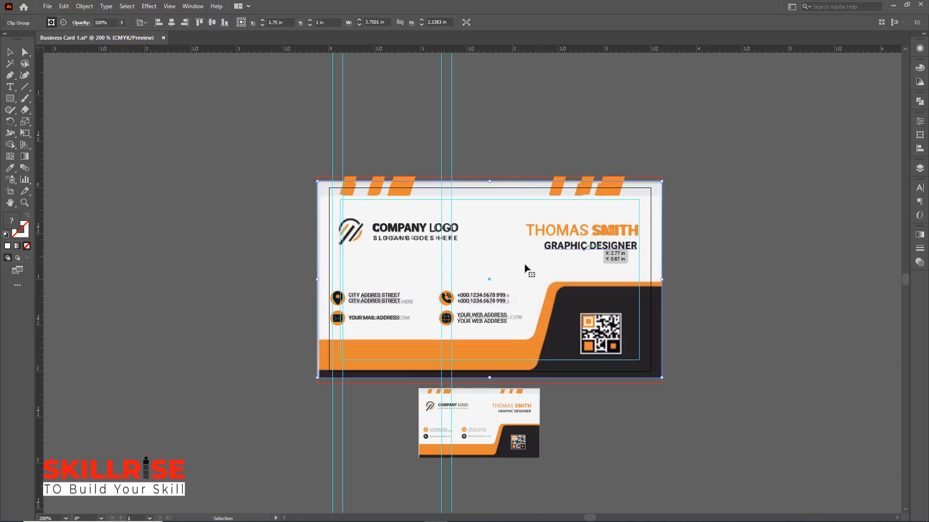
{"action": "left_click_drag", "start_coordinate": [525, 265], "coordinate": [157, 270]}
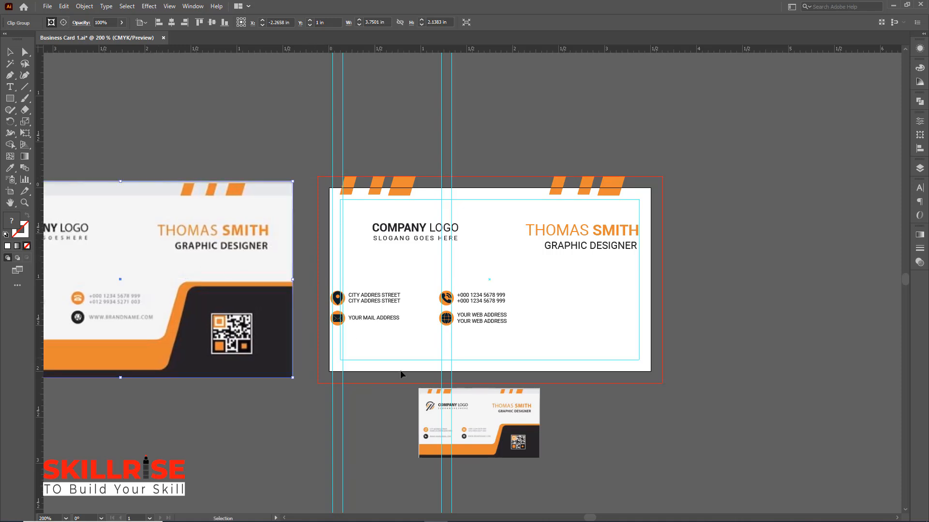
{"action": "left_click", "coordinate": [697, 209]}
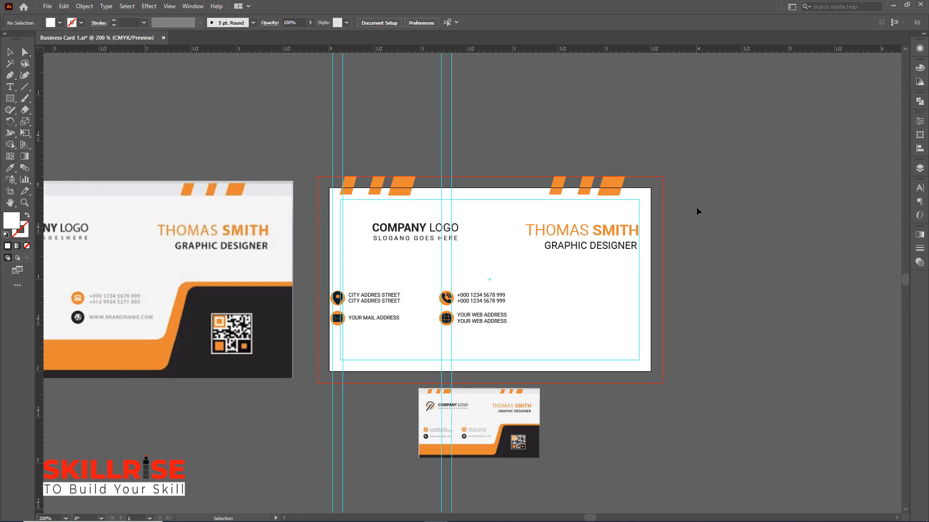
Step: Show all hidden card artwork and hide the guides
{"action": "key", "text": "a"}
{"action": "key", "text": "ctrl+alt+3"}
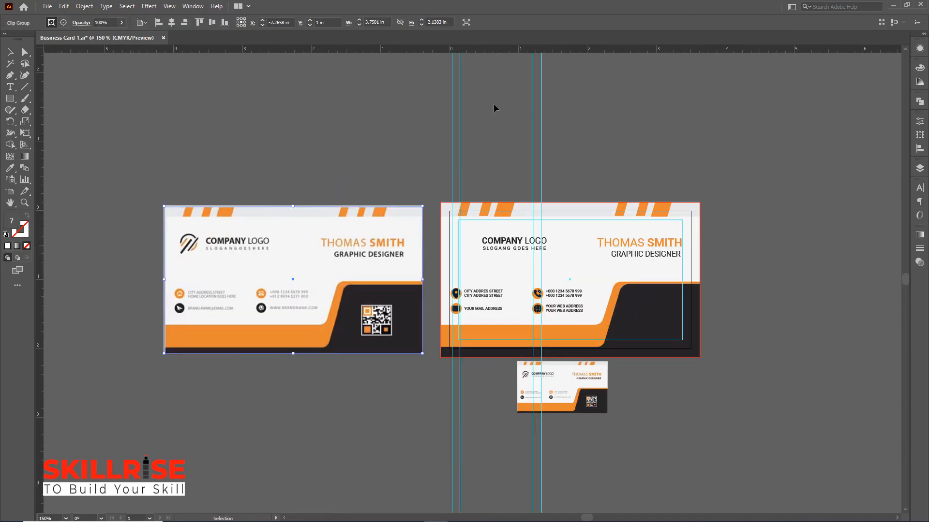
{"action": "key", "text": "a"}
{"action": "key", "text": "ctrl+;"}
{"action": "key", "text": "v"}
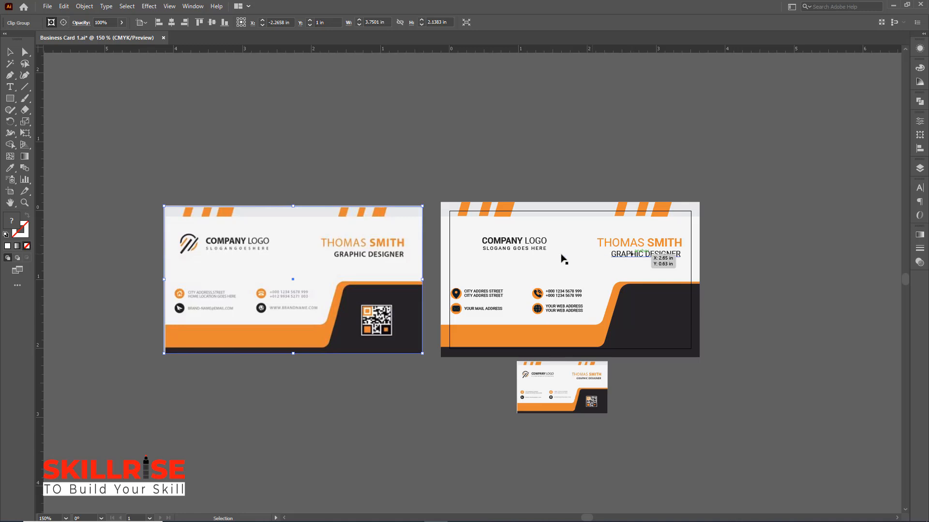
{"action": "left_click", "coordinate": [576, 203]}
Step: Examine the recreated card up close and compare it side by side with the reference image
{"action": "key", "text": "ctrl+0"}
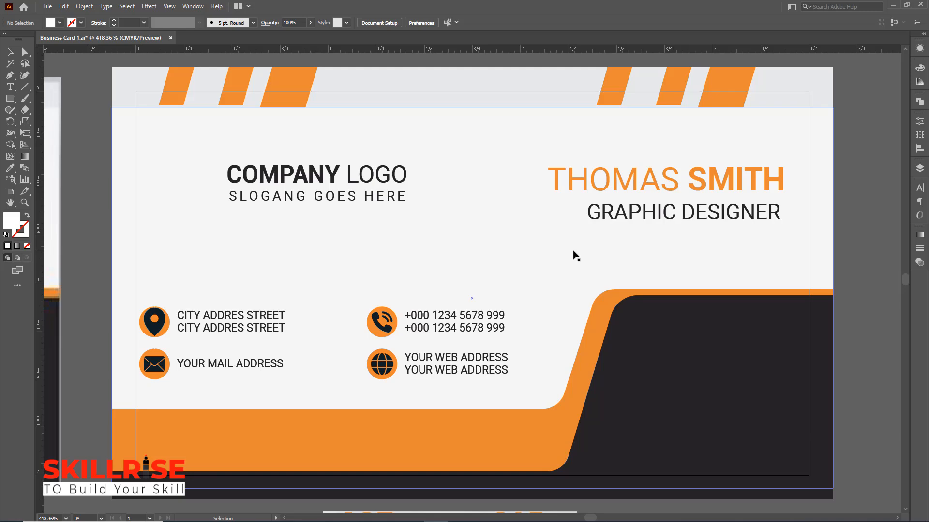
{"action": "key", "text": "ctrl+minus"}
{"action": "key", "text": "ctrl+minus"}
{"action": "key", "text": "ctrl+minus"}
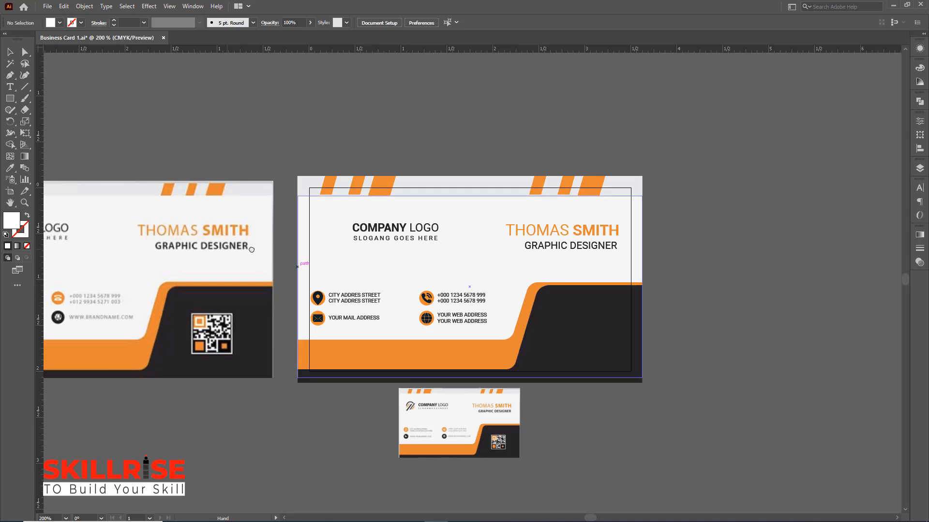
{"action": "left_click_drag", "start_coordinate": [227, 250], "coordinate": [367, 245]}
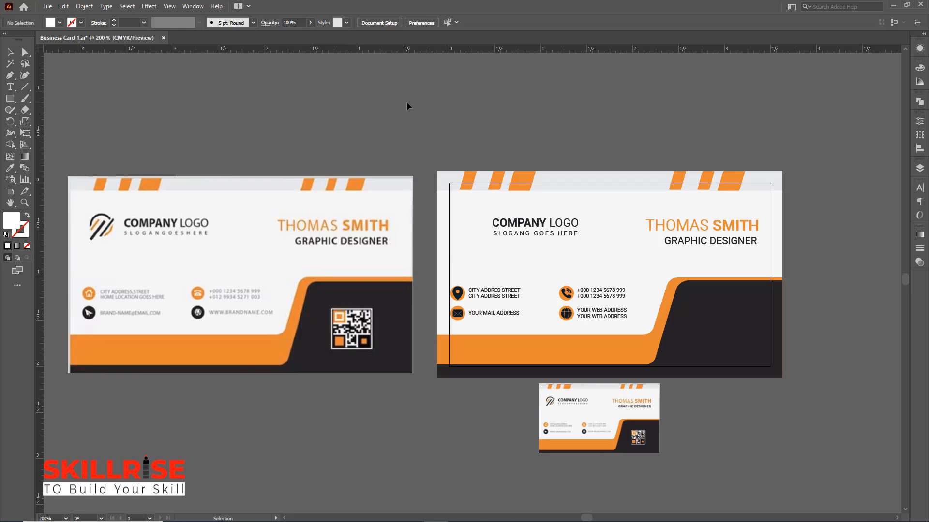